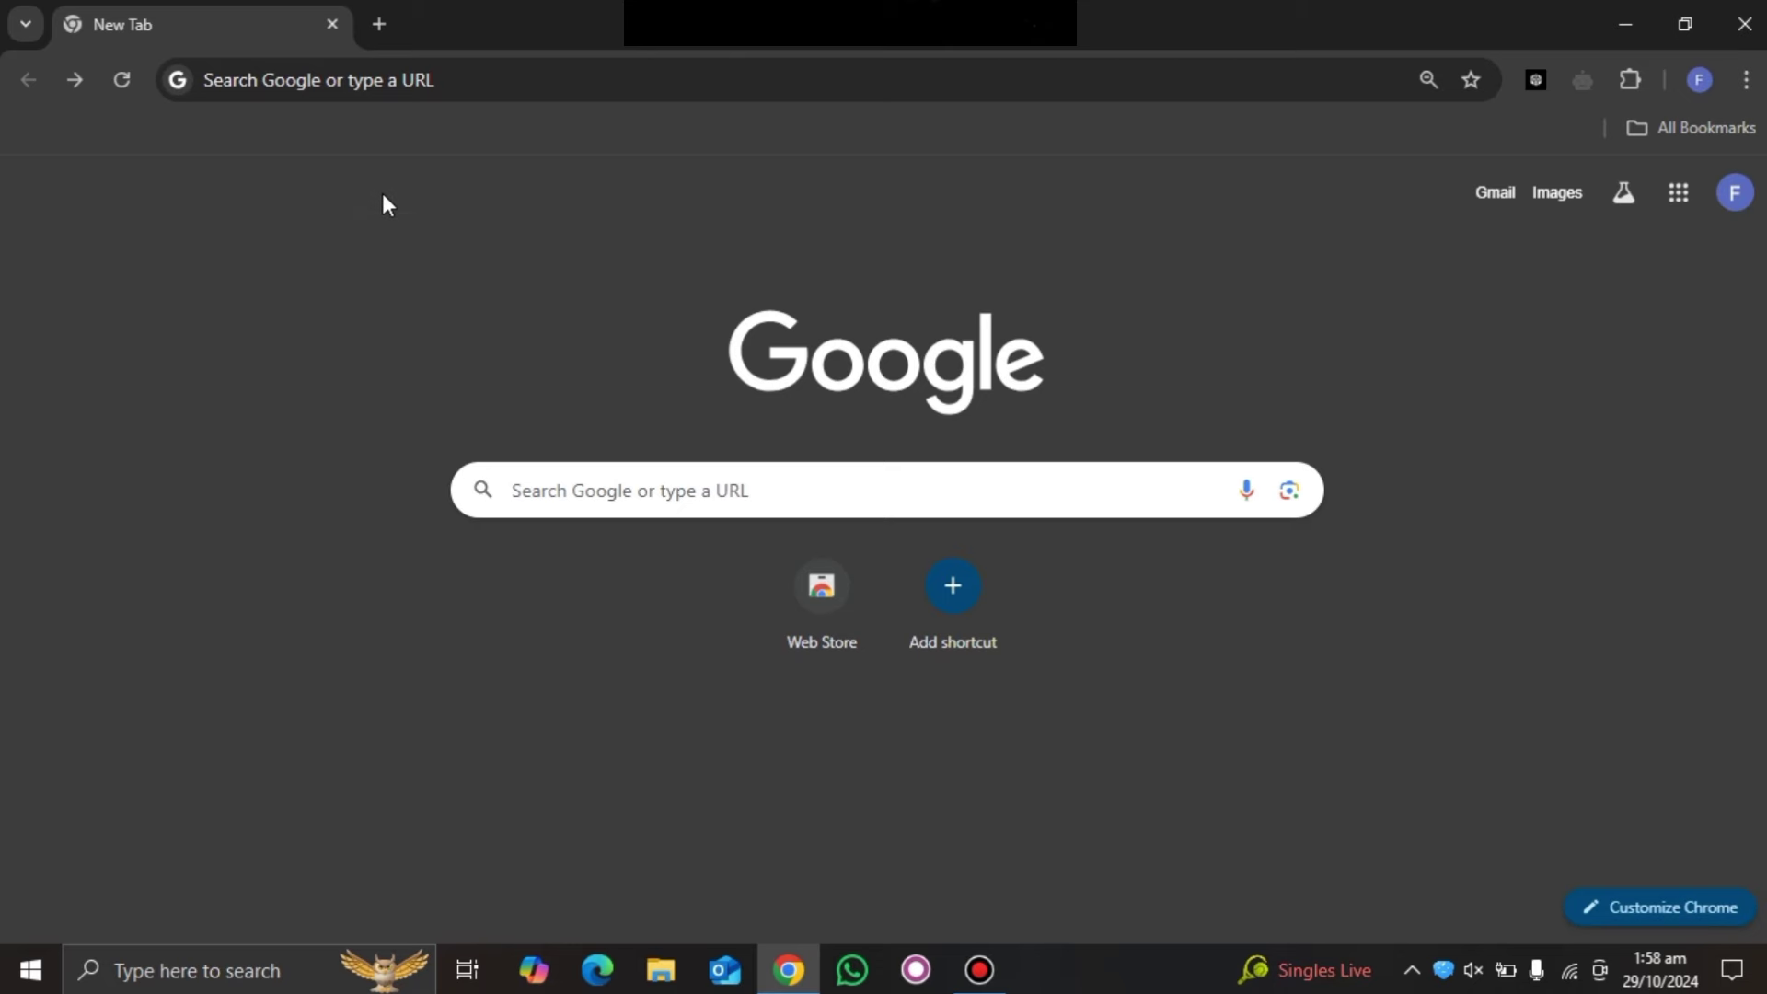
Search Google for "fiverr affiliate" and open the "Become a Fiverr Affiliate" result
click(332, 83)
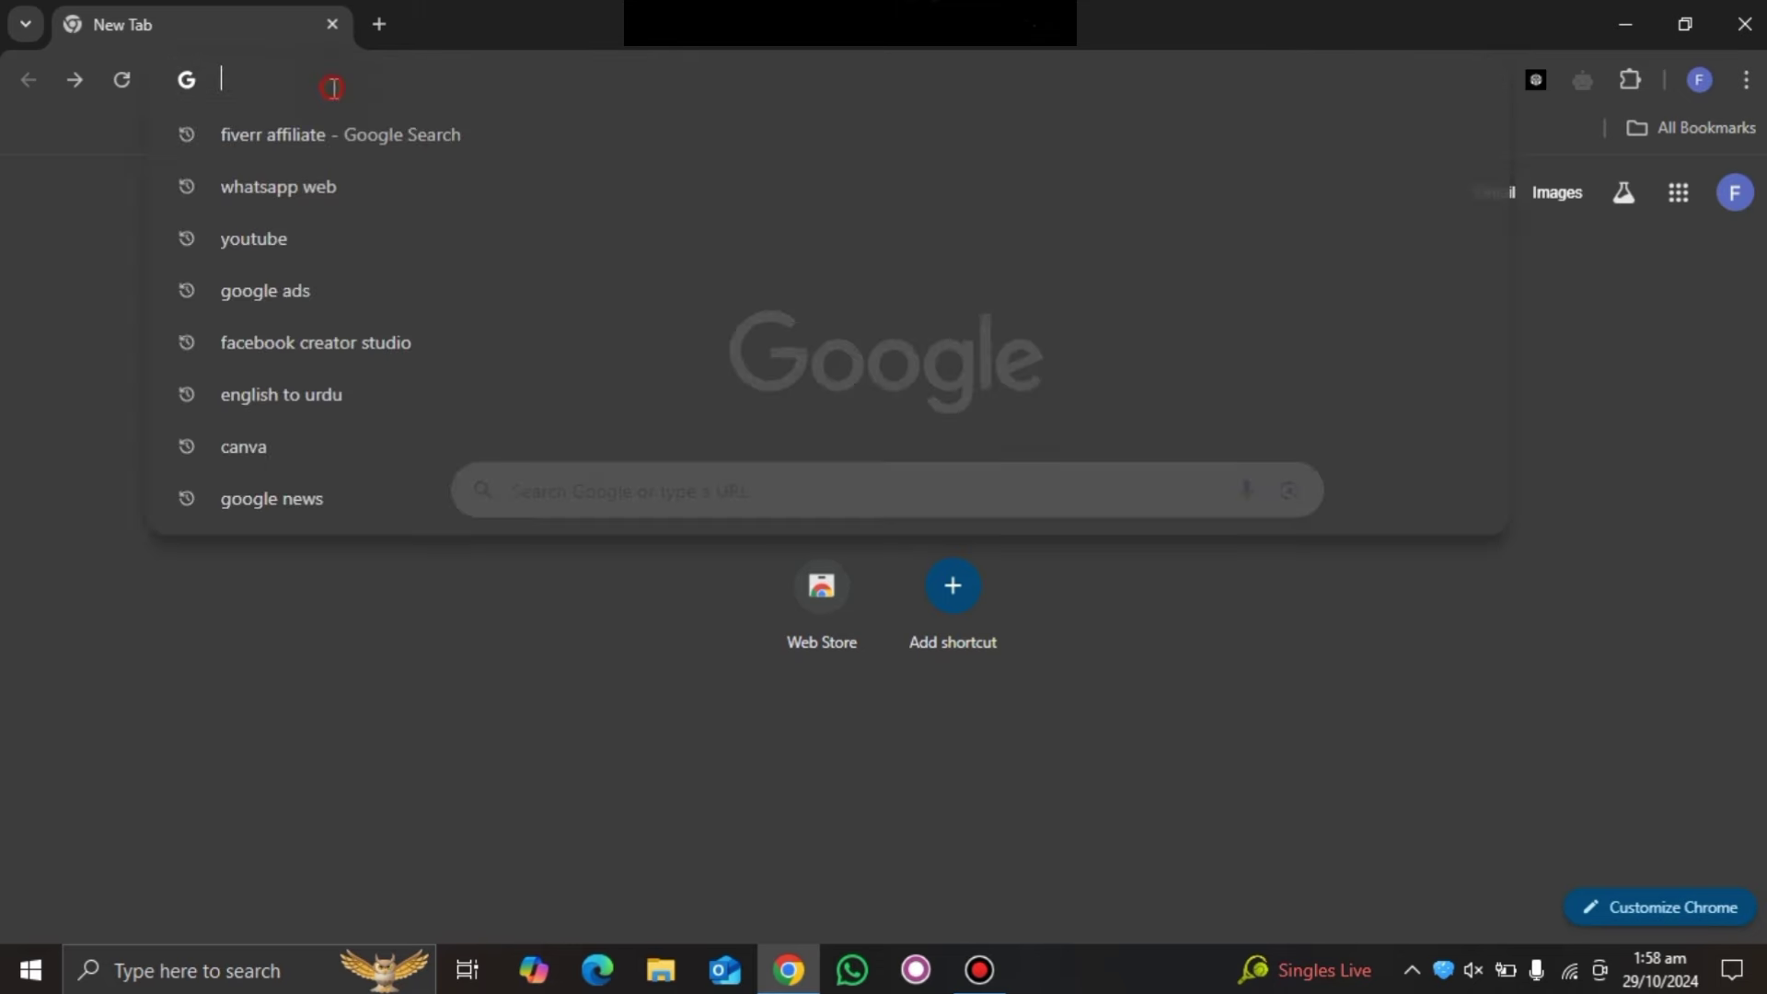
click(387, 147)
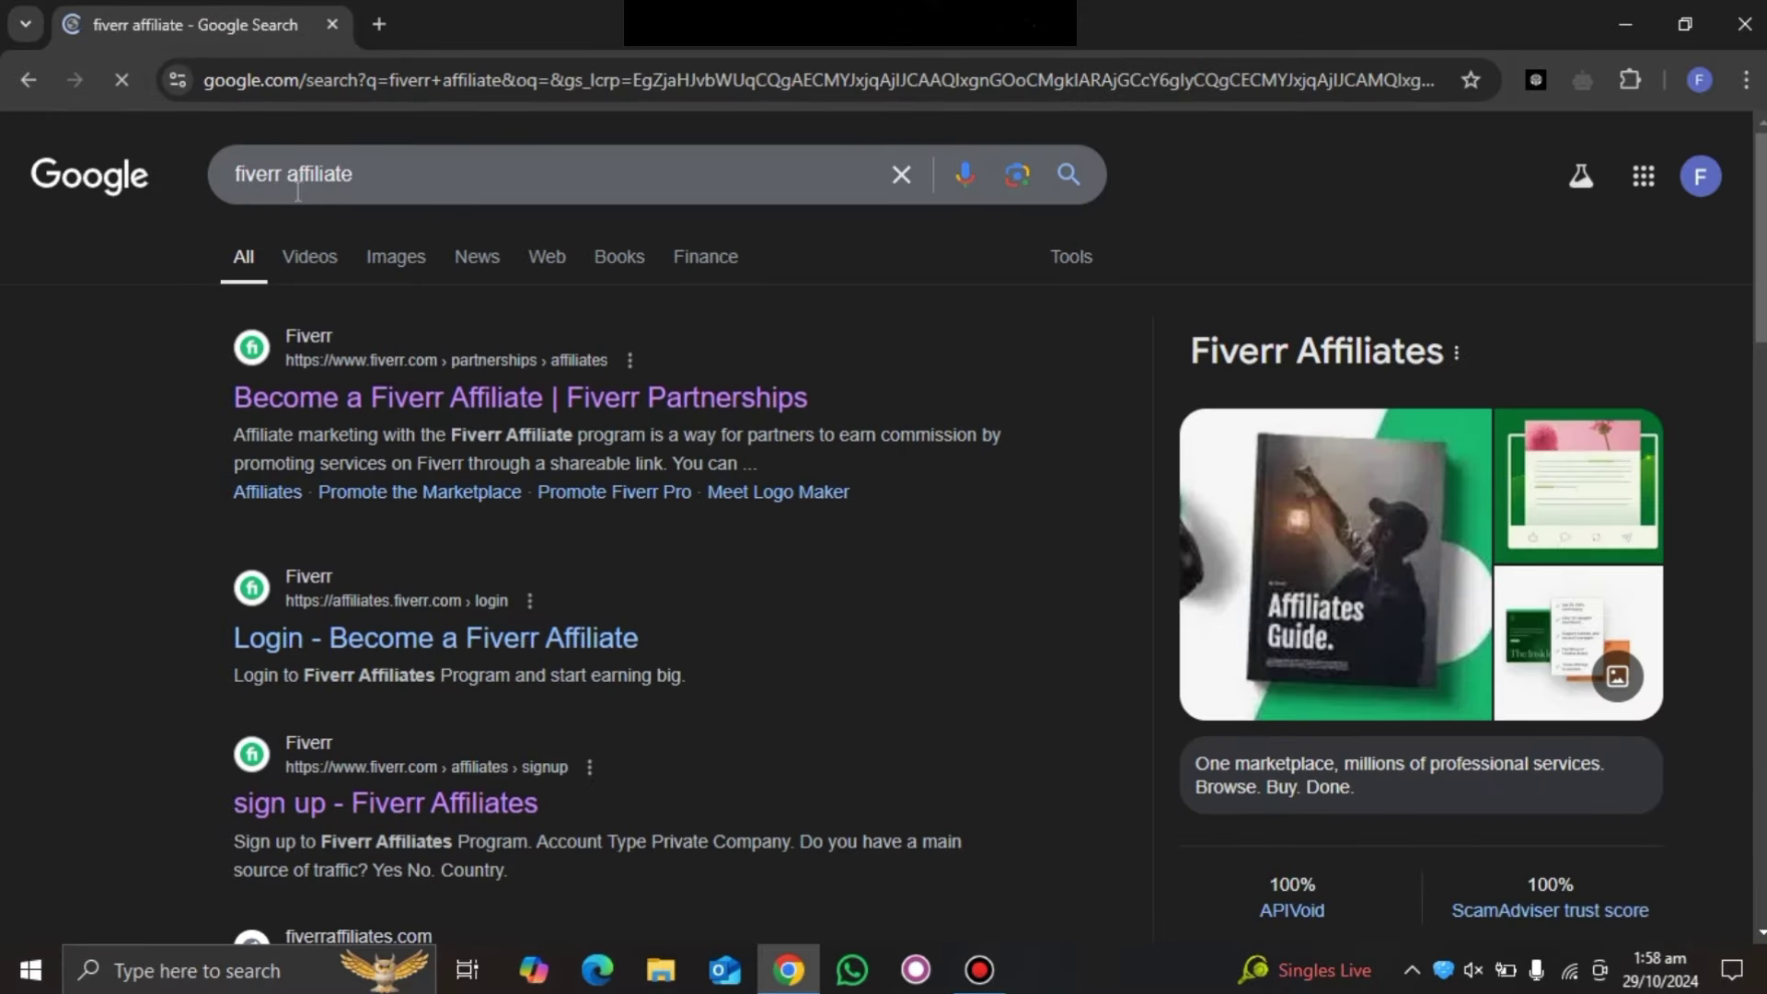
click(555, 398)
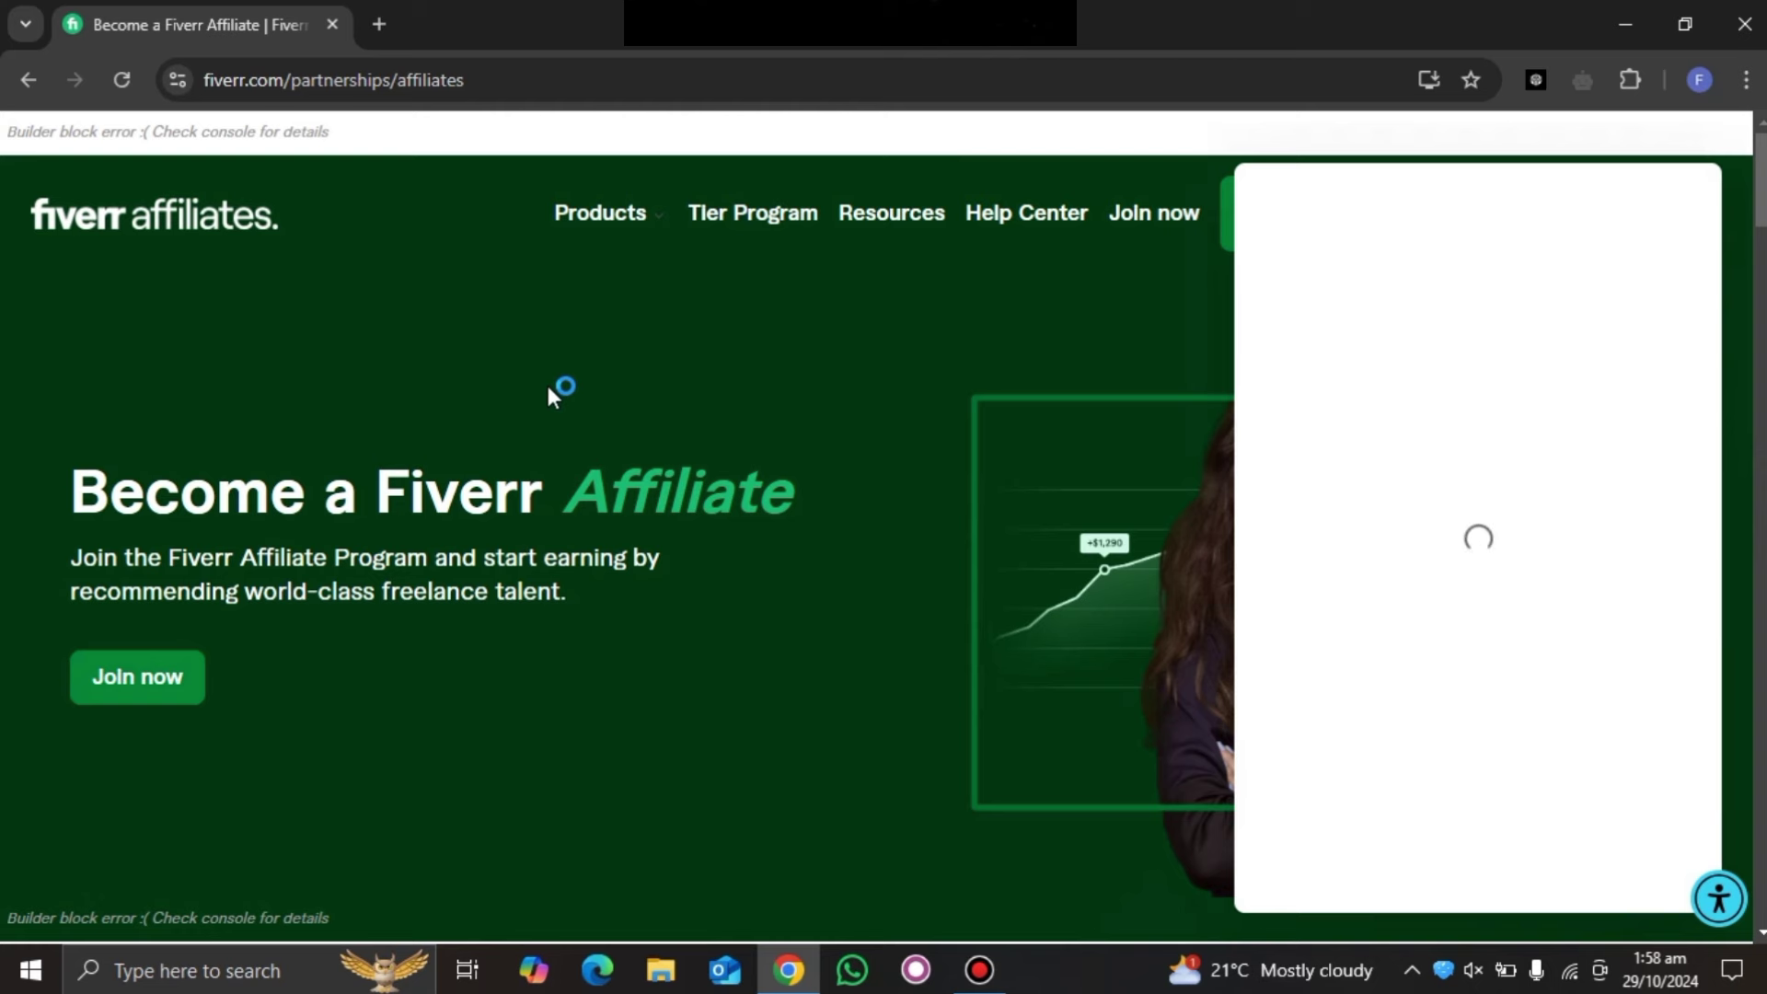
Open the Fiverr Affiliates Program sign-up form and close the support chat covering it
click(145, 699)
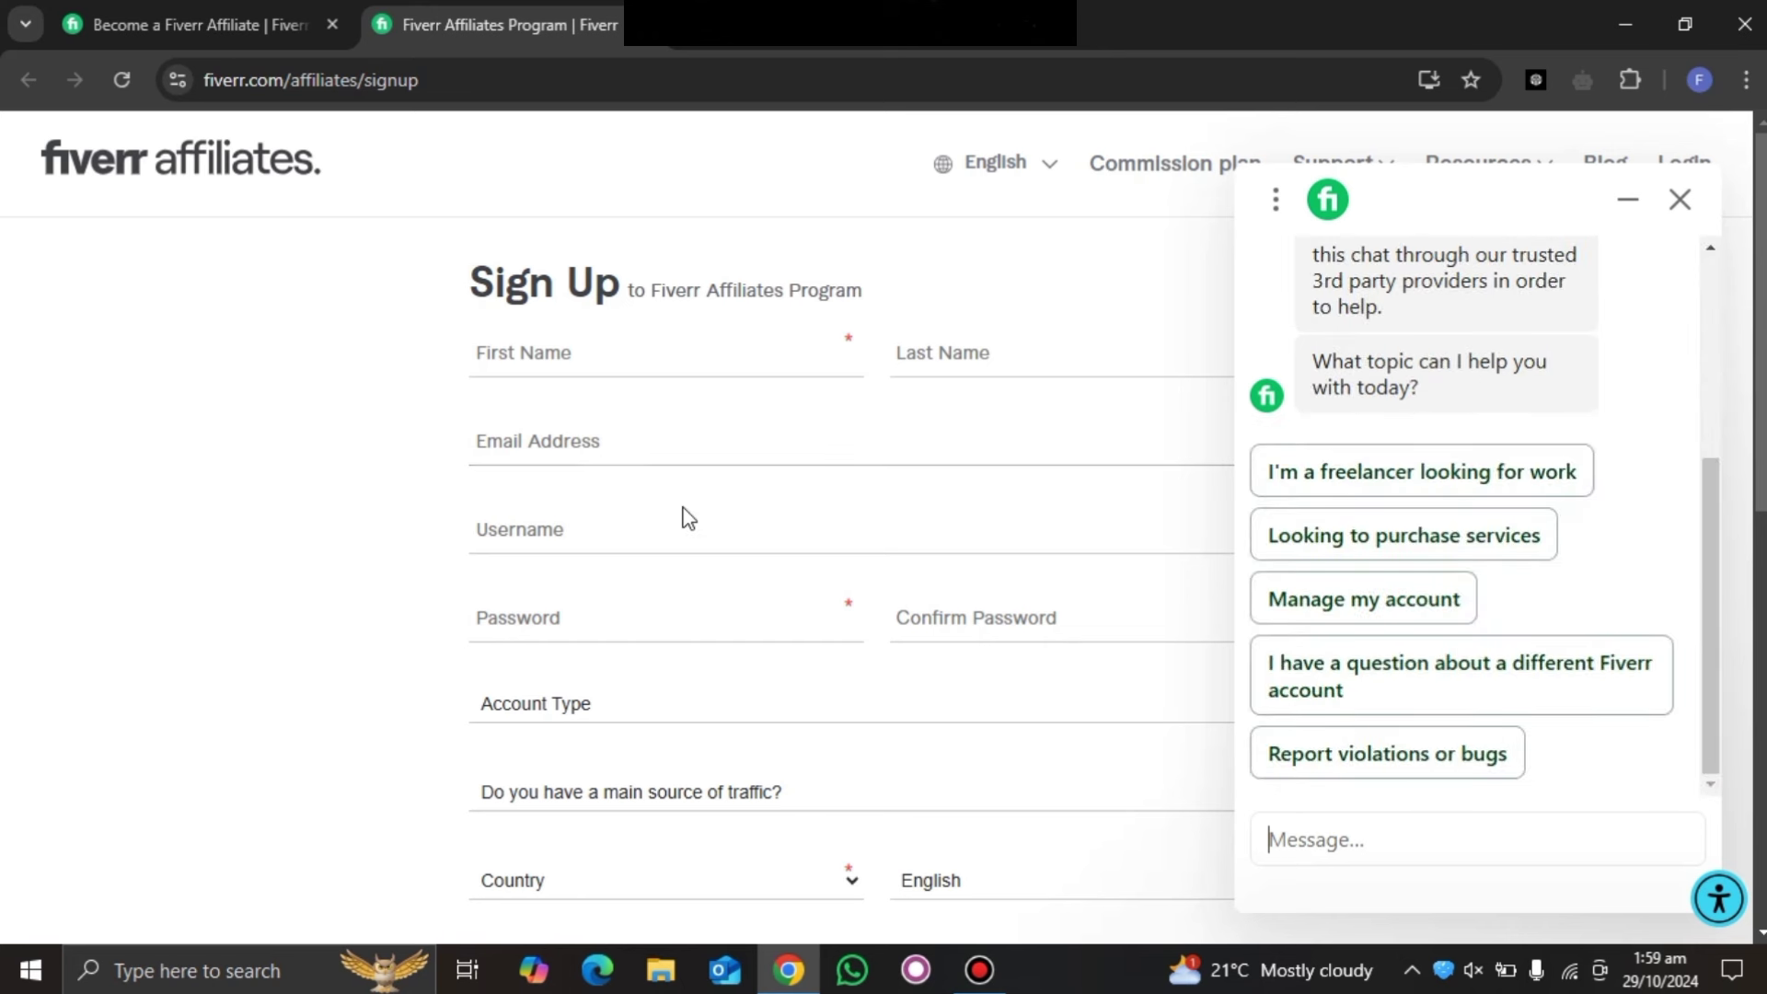
scroll(686, 517, down, 1)
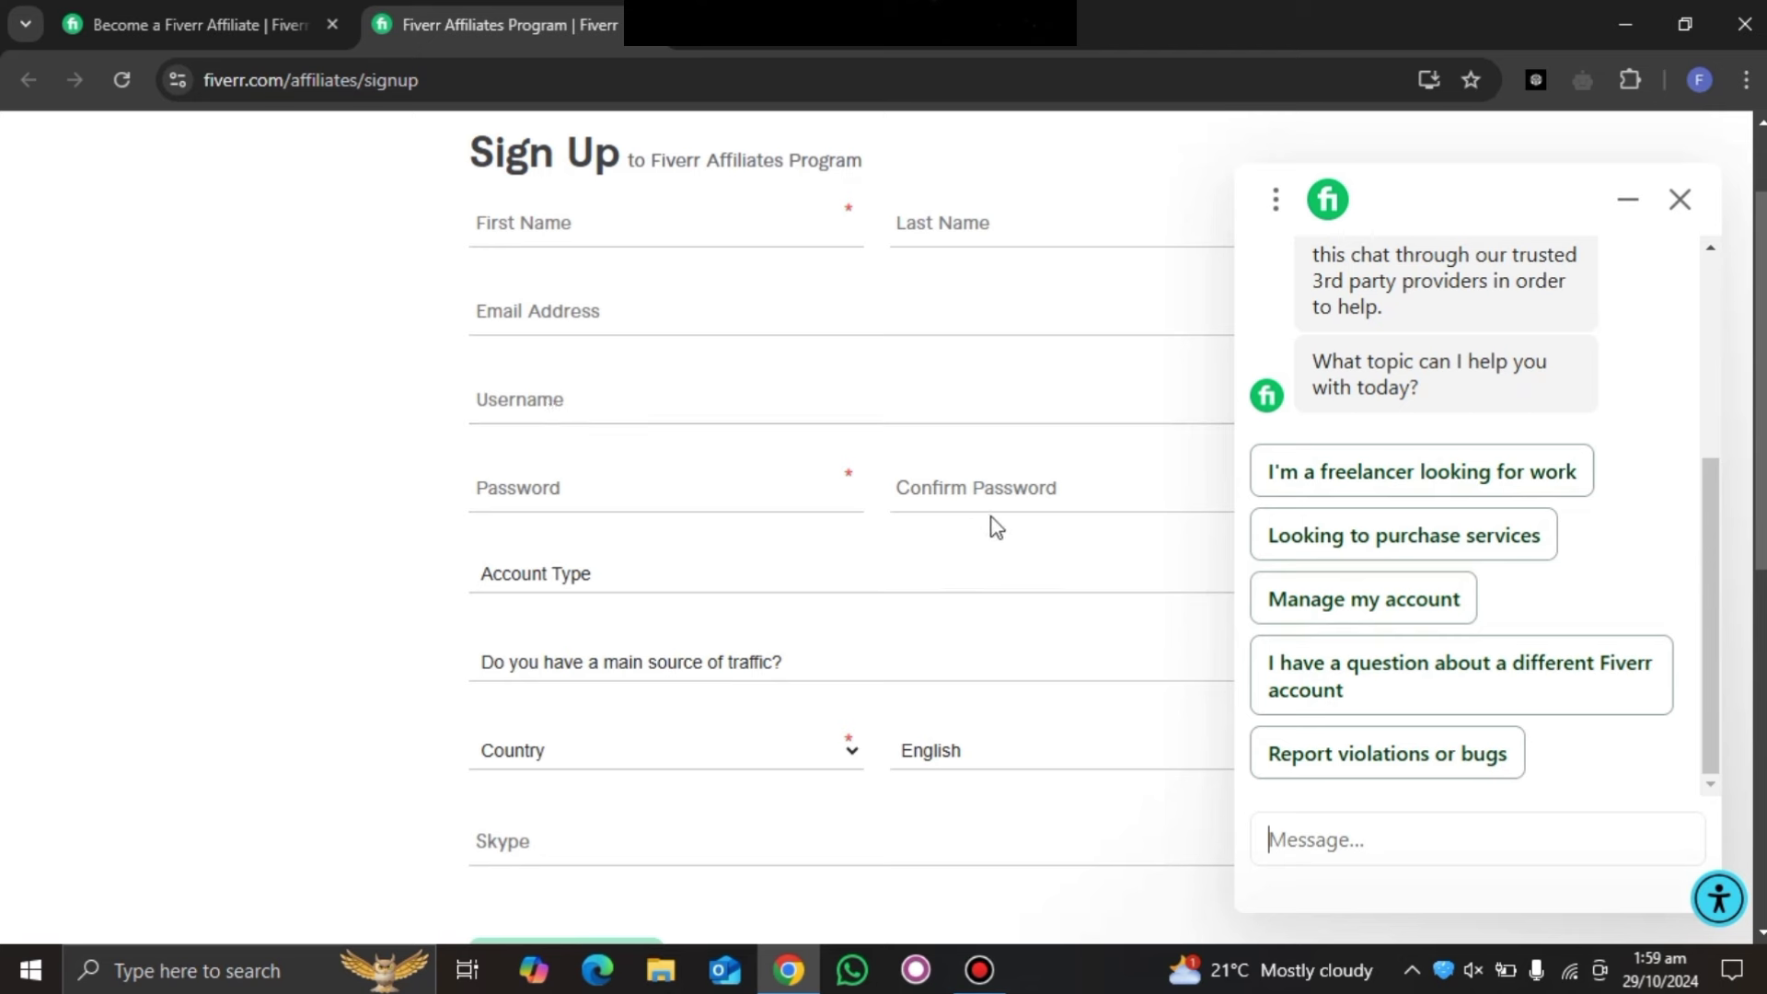
click(1680, 200)
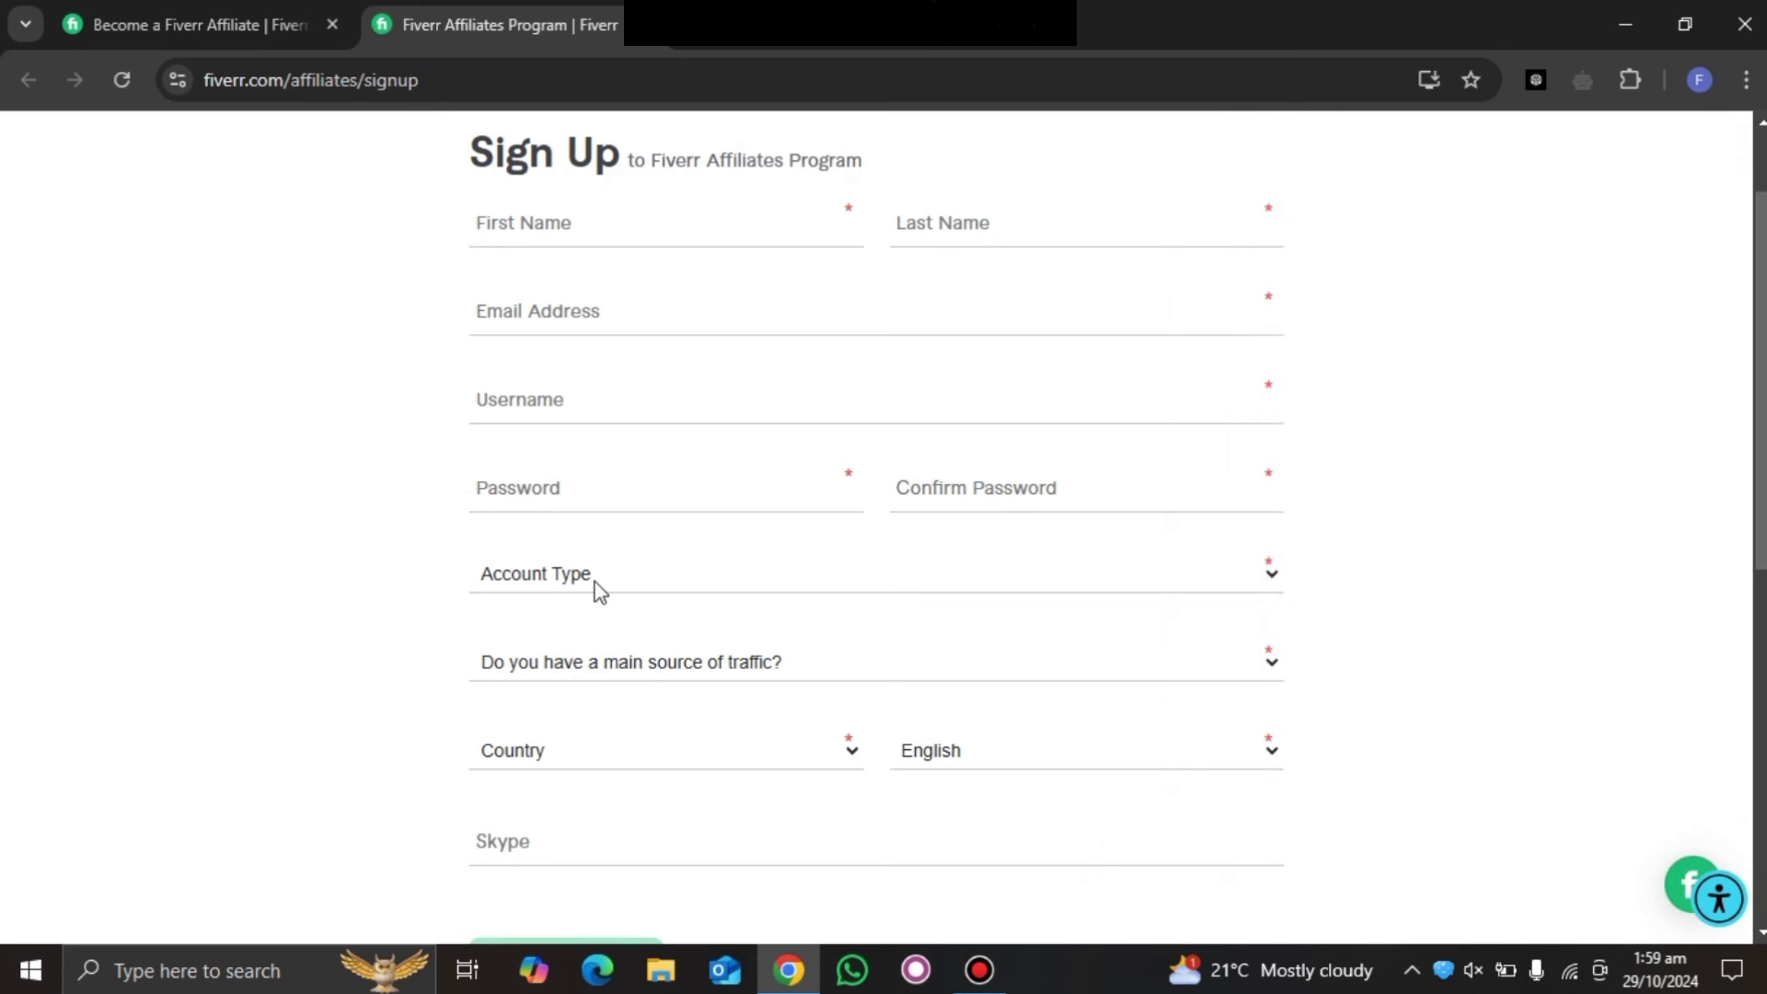
Set the account type to Private and answer No to having a main source of traffic
click(901, 585)
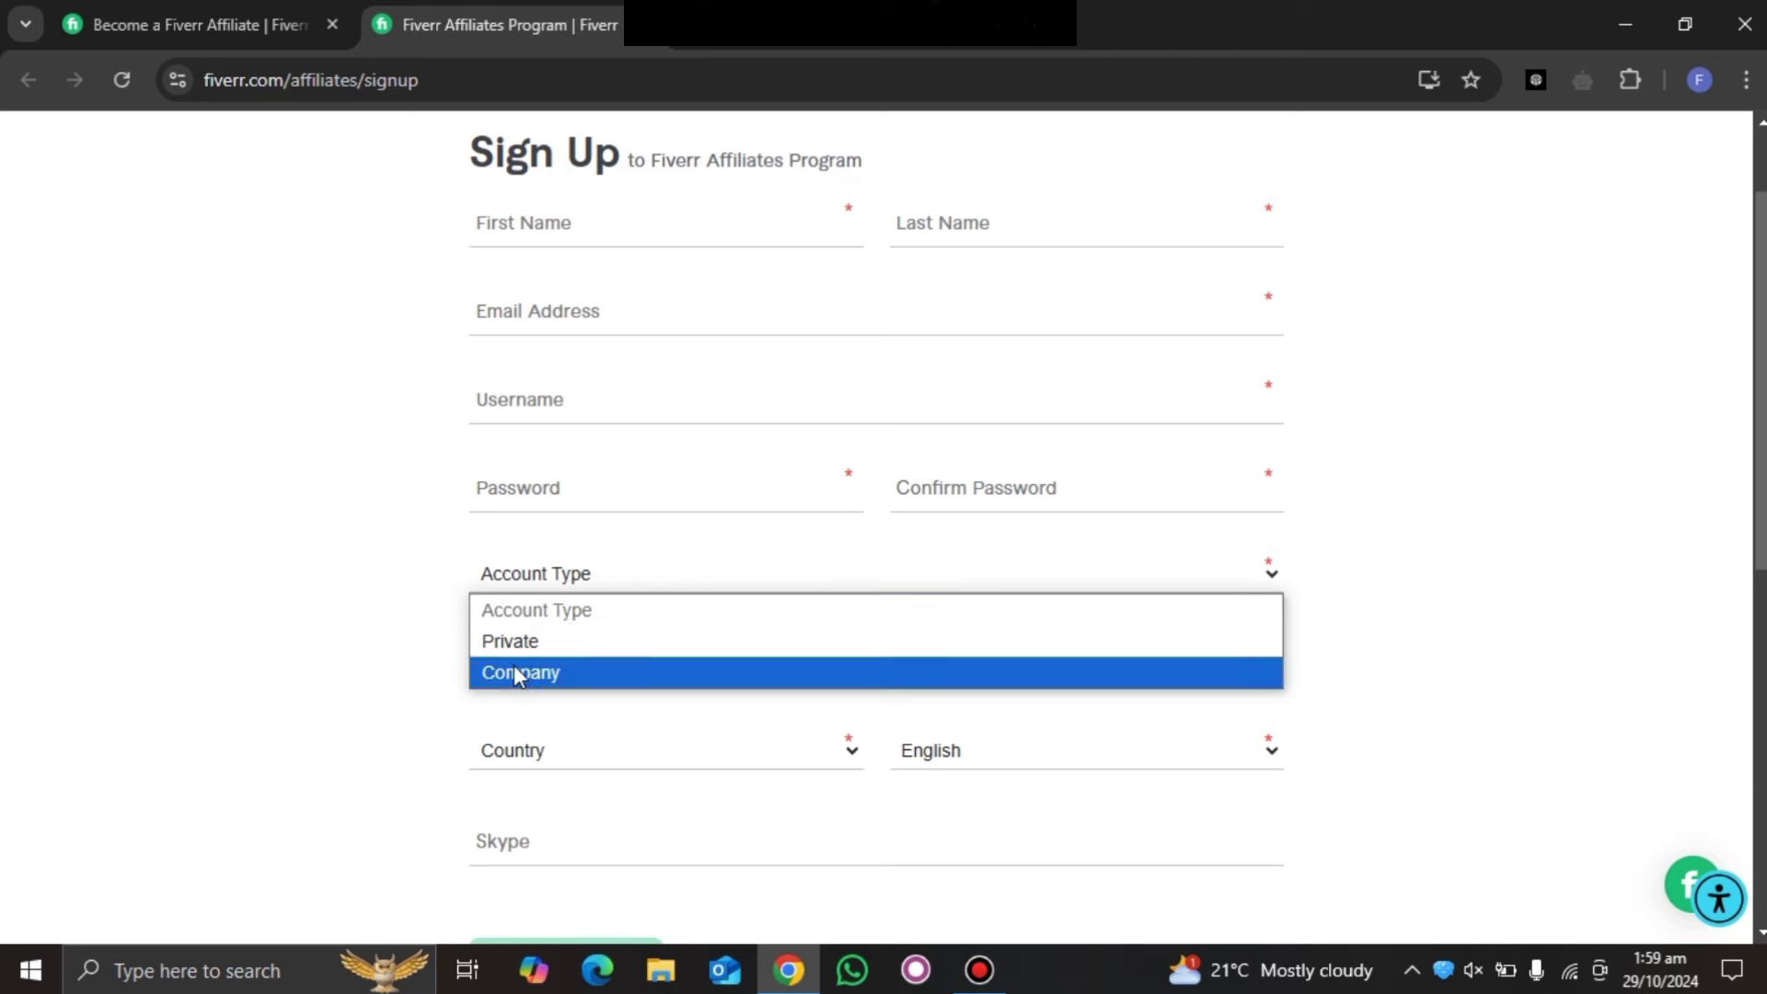
click(546, 641)
scroll(677, 668, down, 2)
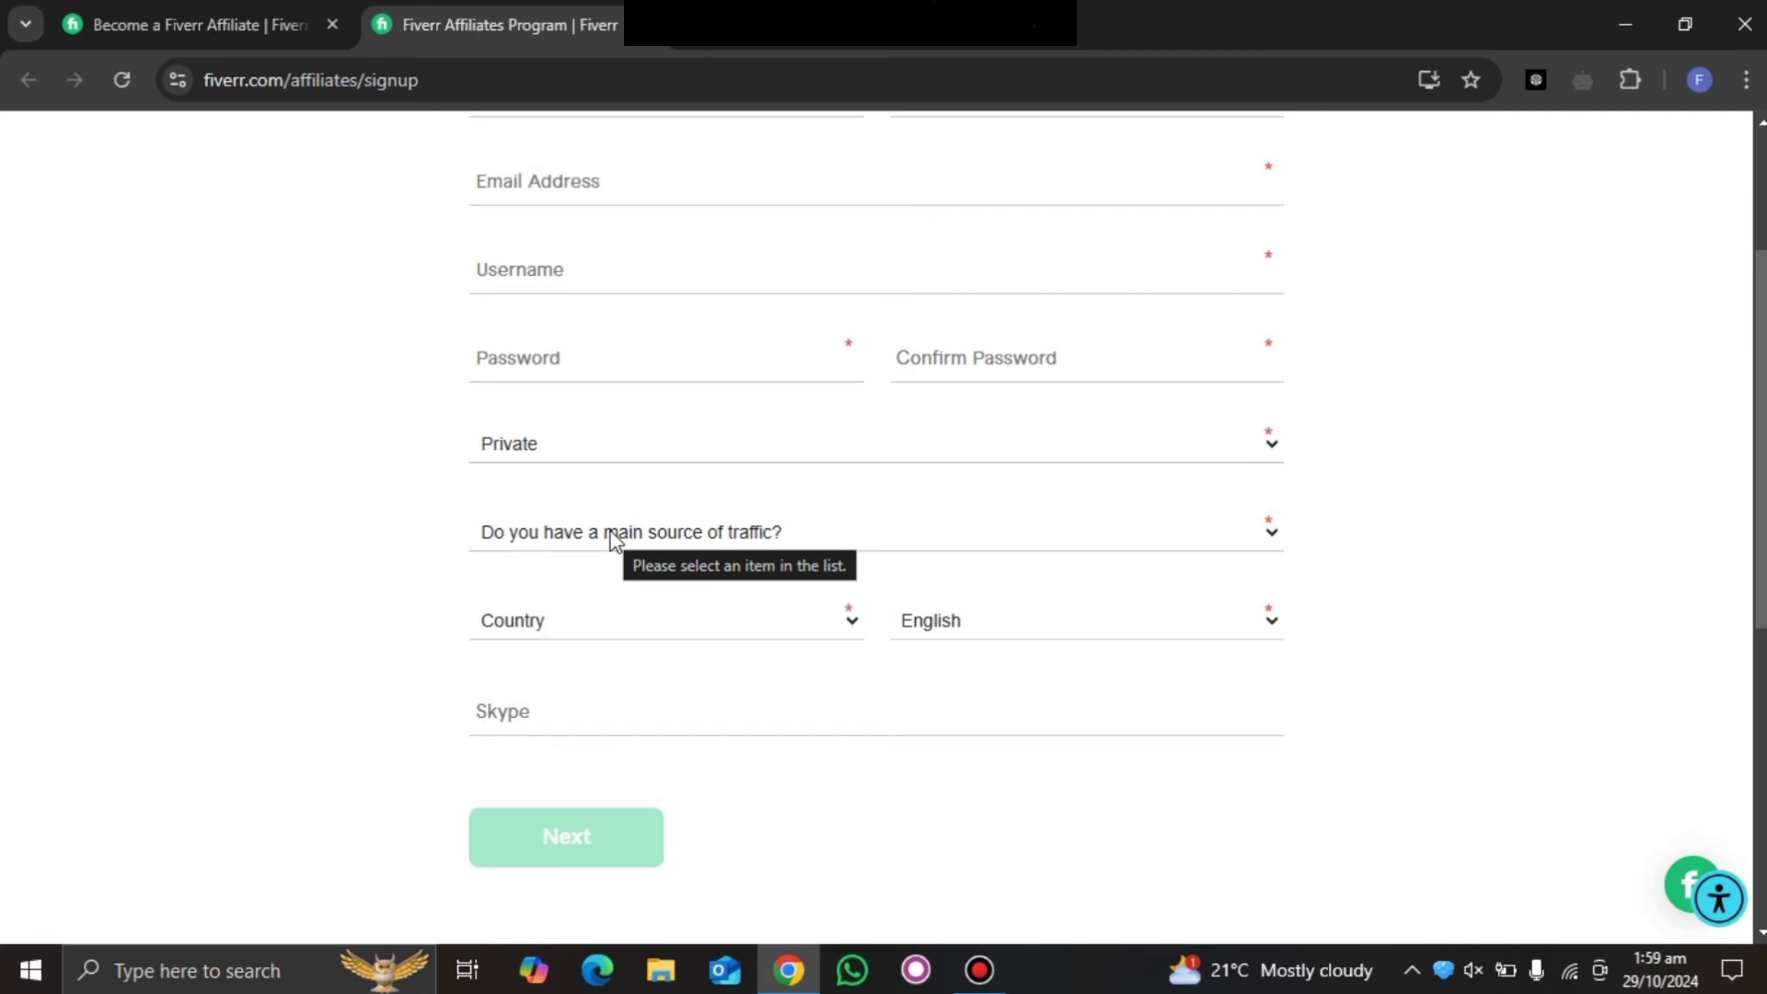
click(615, 541)
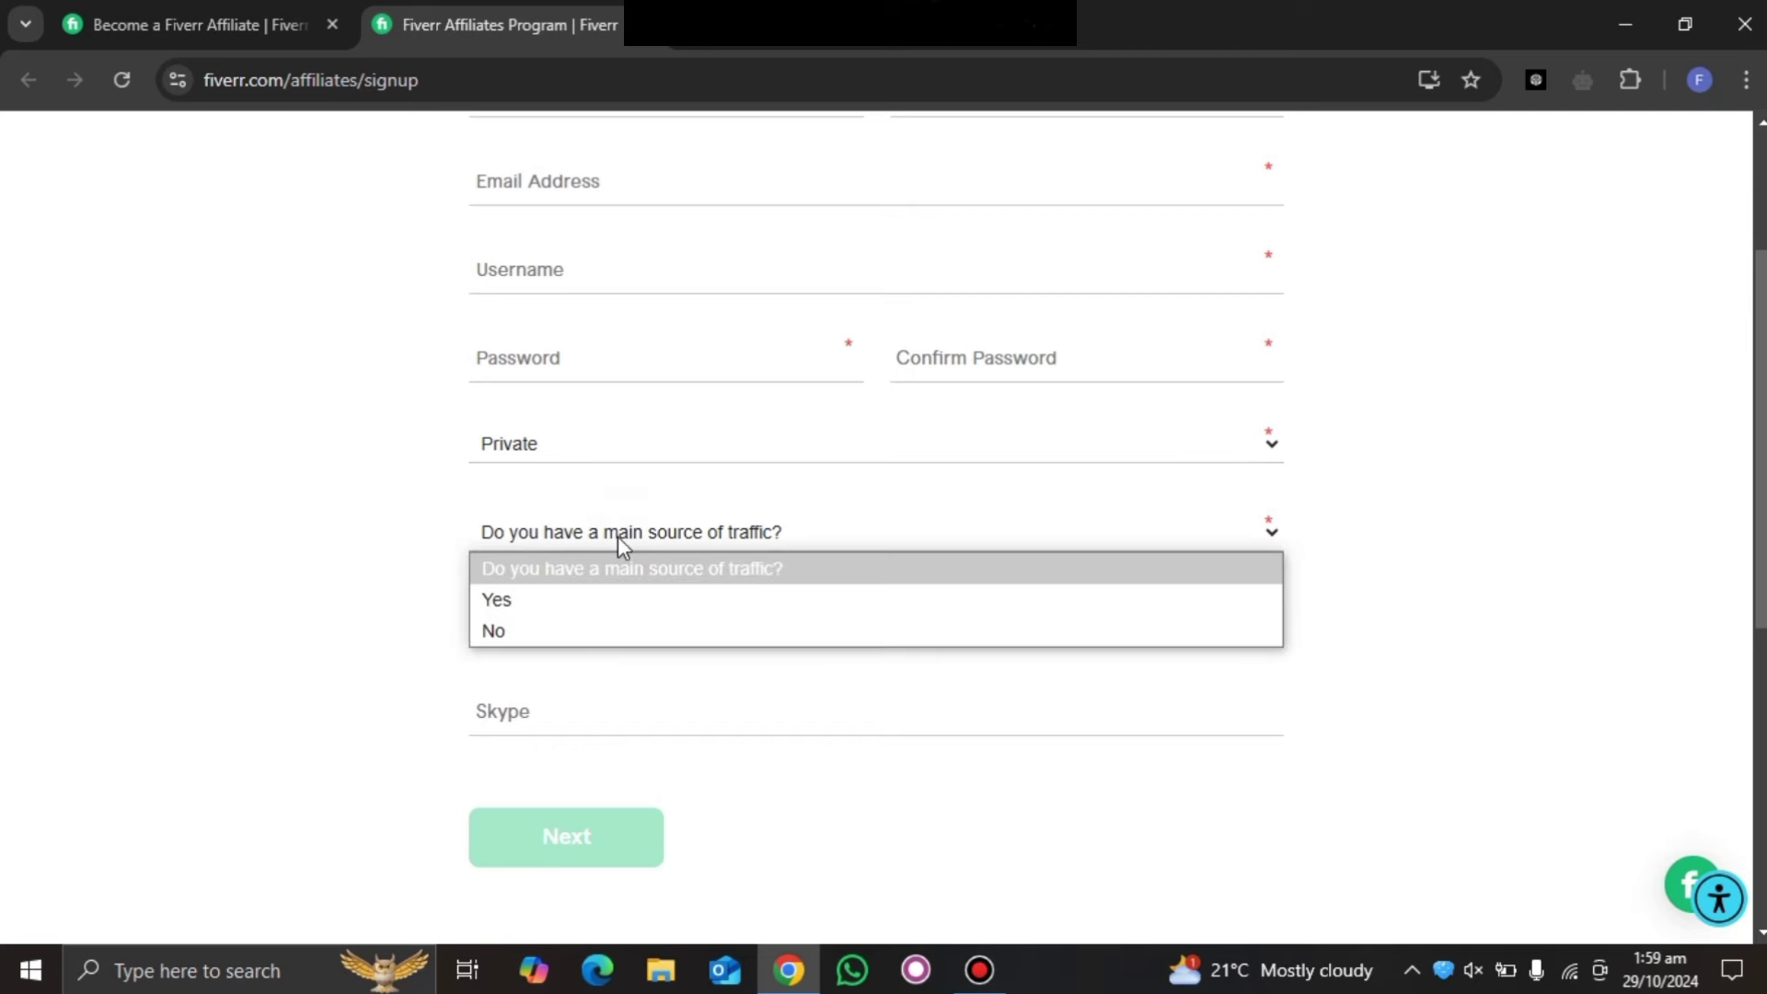
click(594, 635)
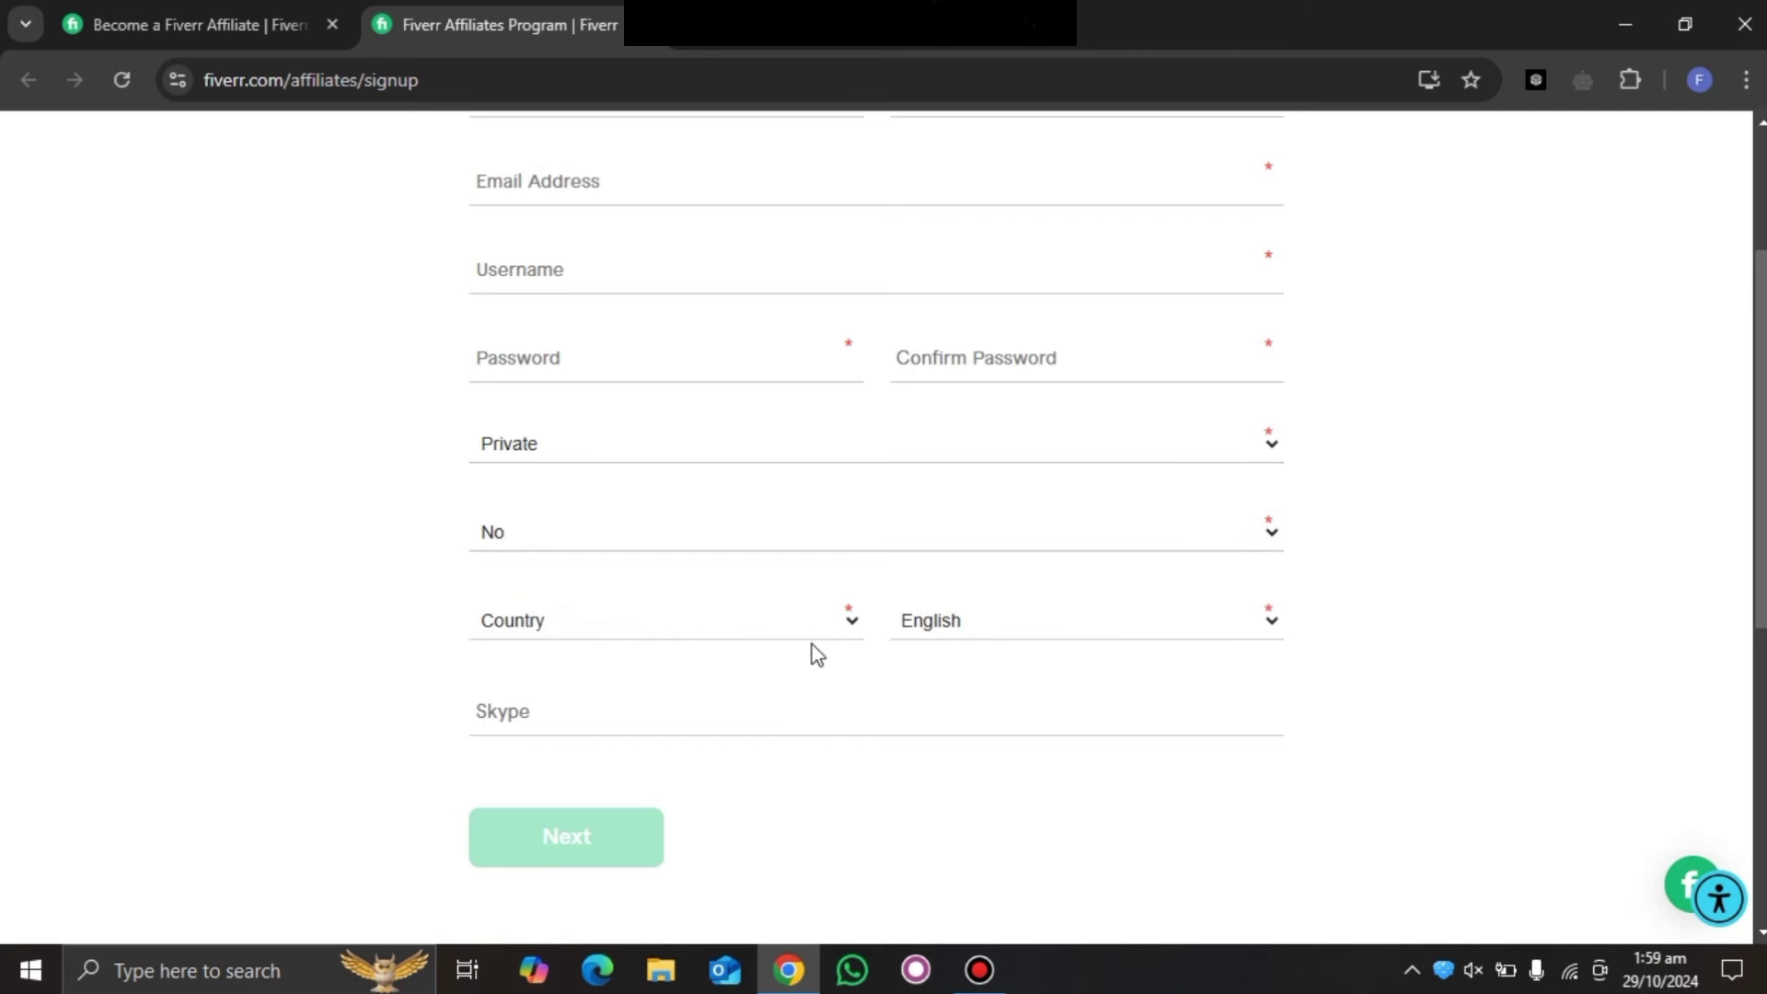
Set the country to Pakistan and view the language options in the sign-up form
click(815, 625)
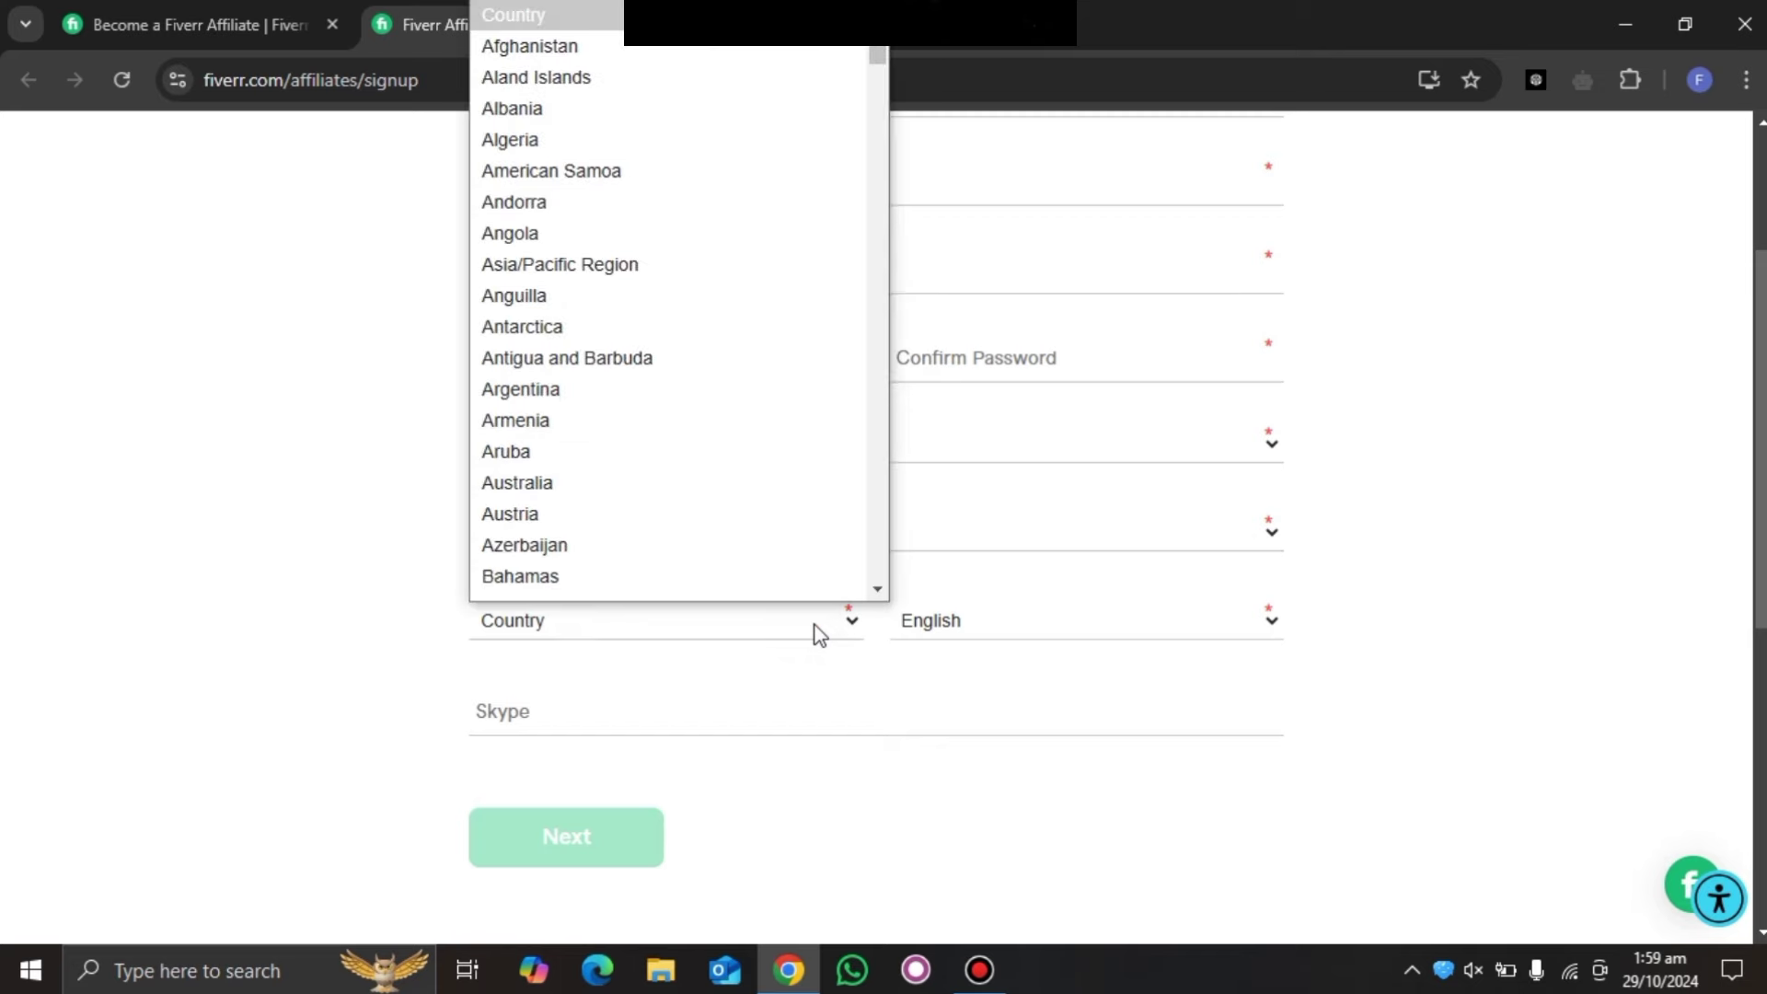
key(p)
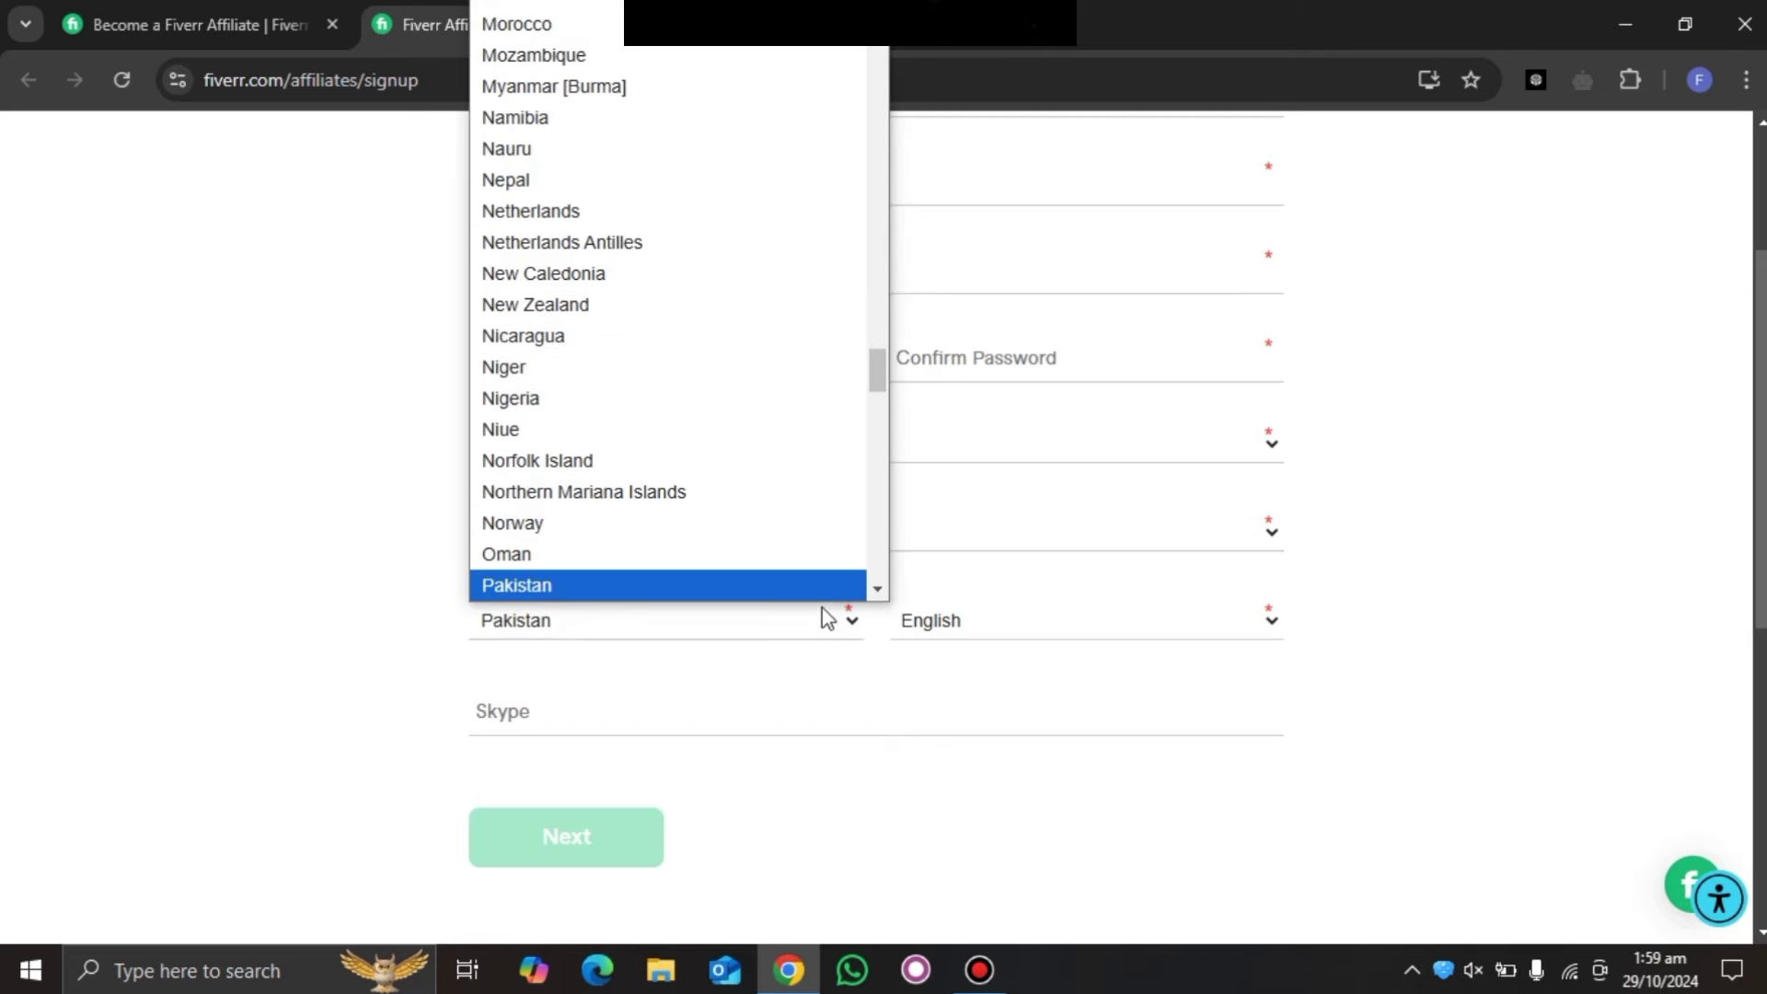
click(821, 601)
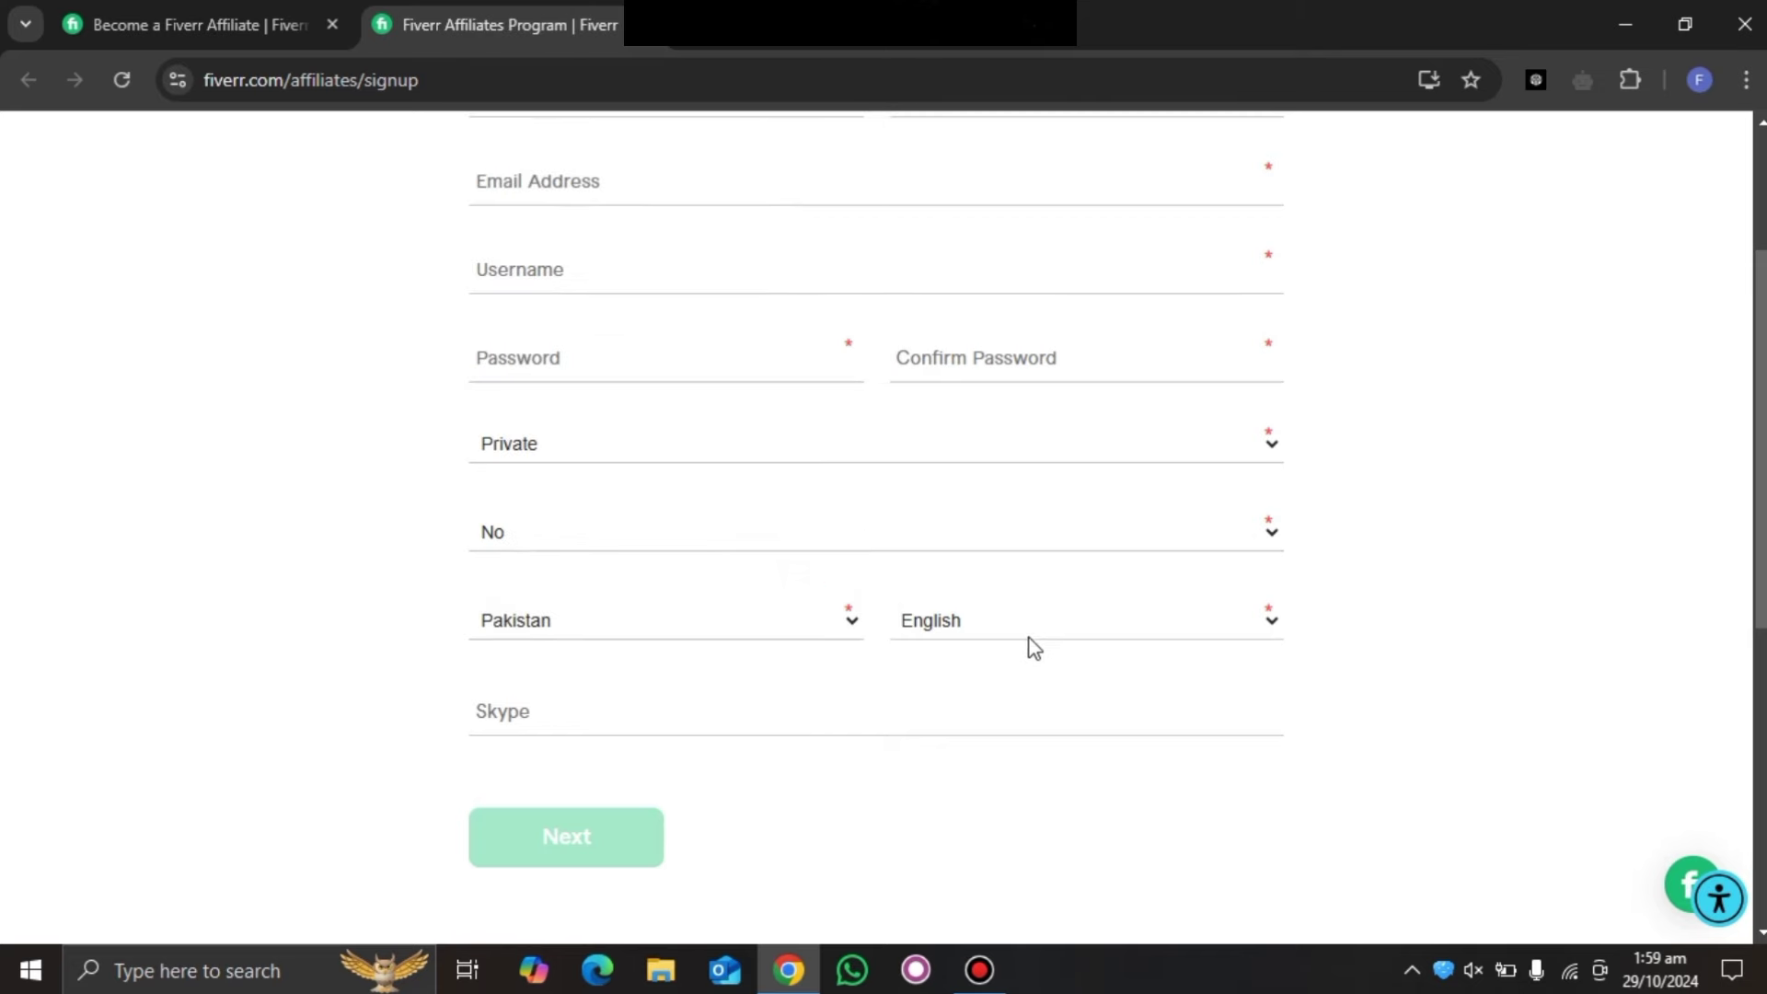
click(996, 618)
click(1500, 703)
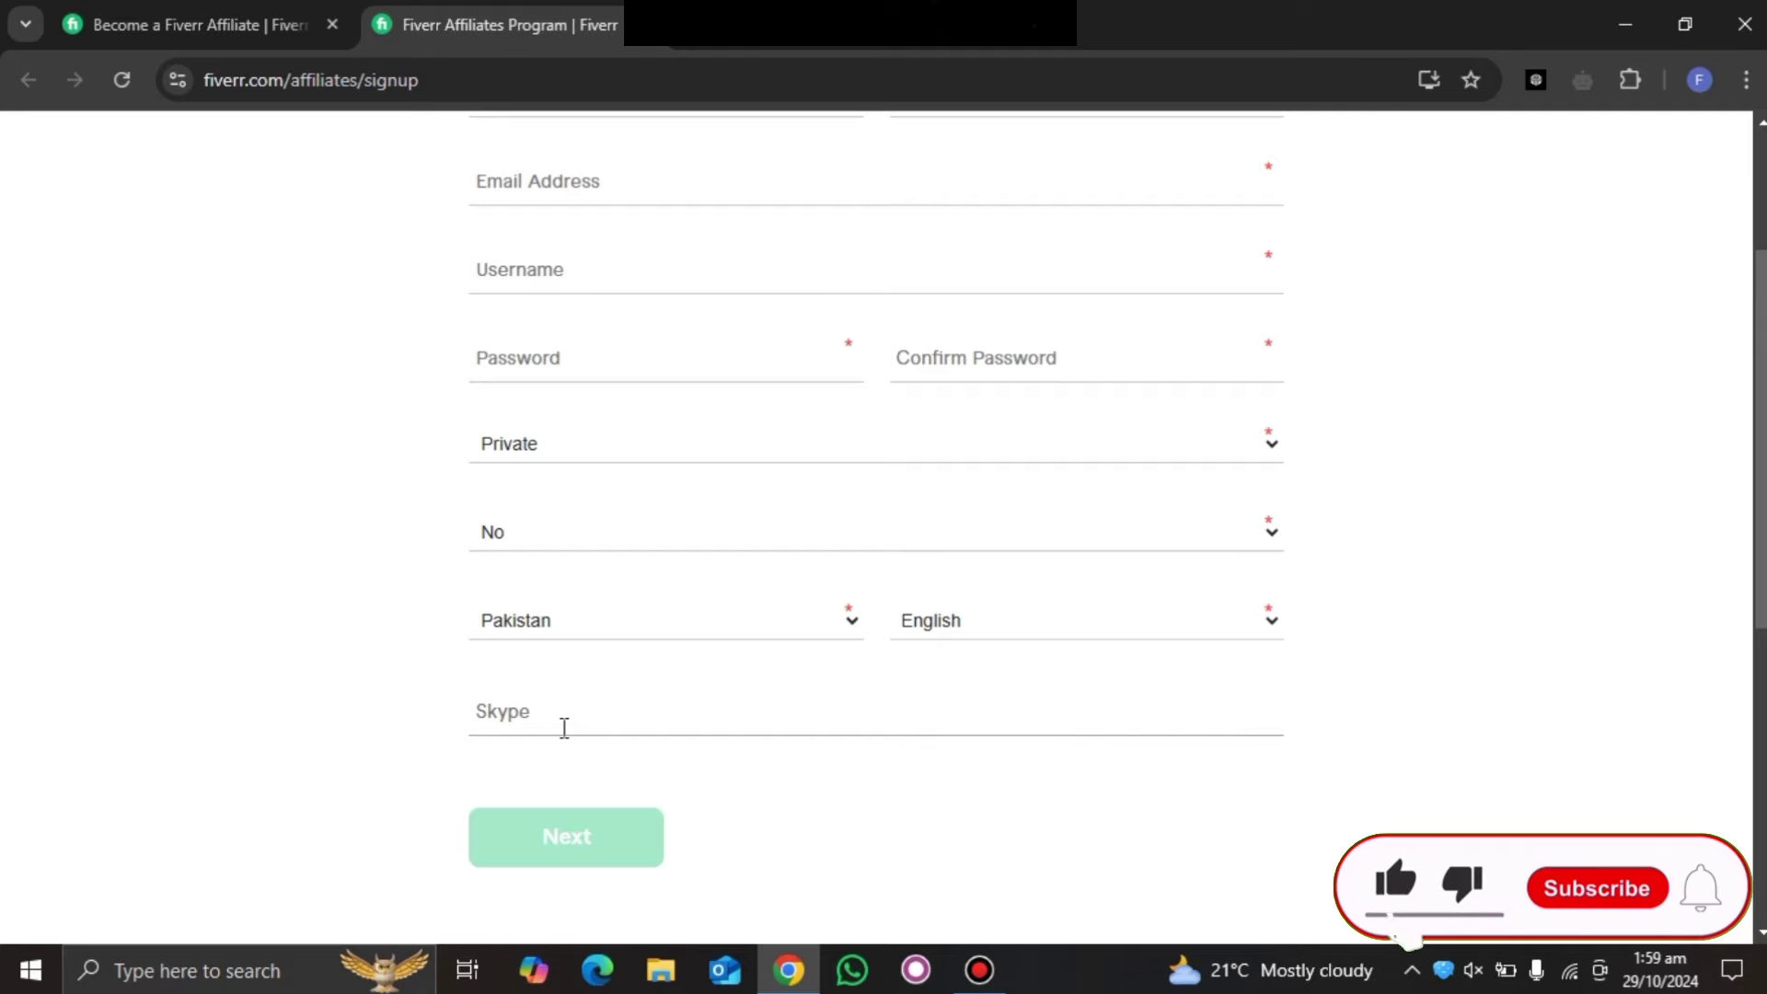
scroll(645, 552, up, 3)
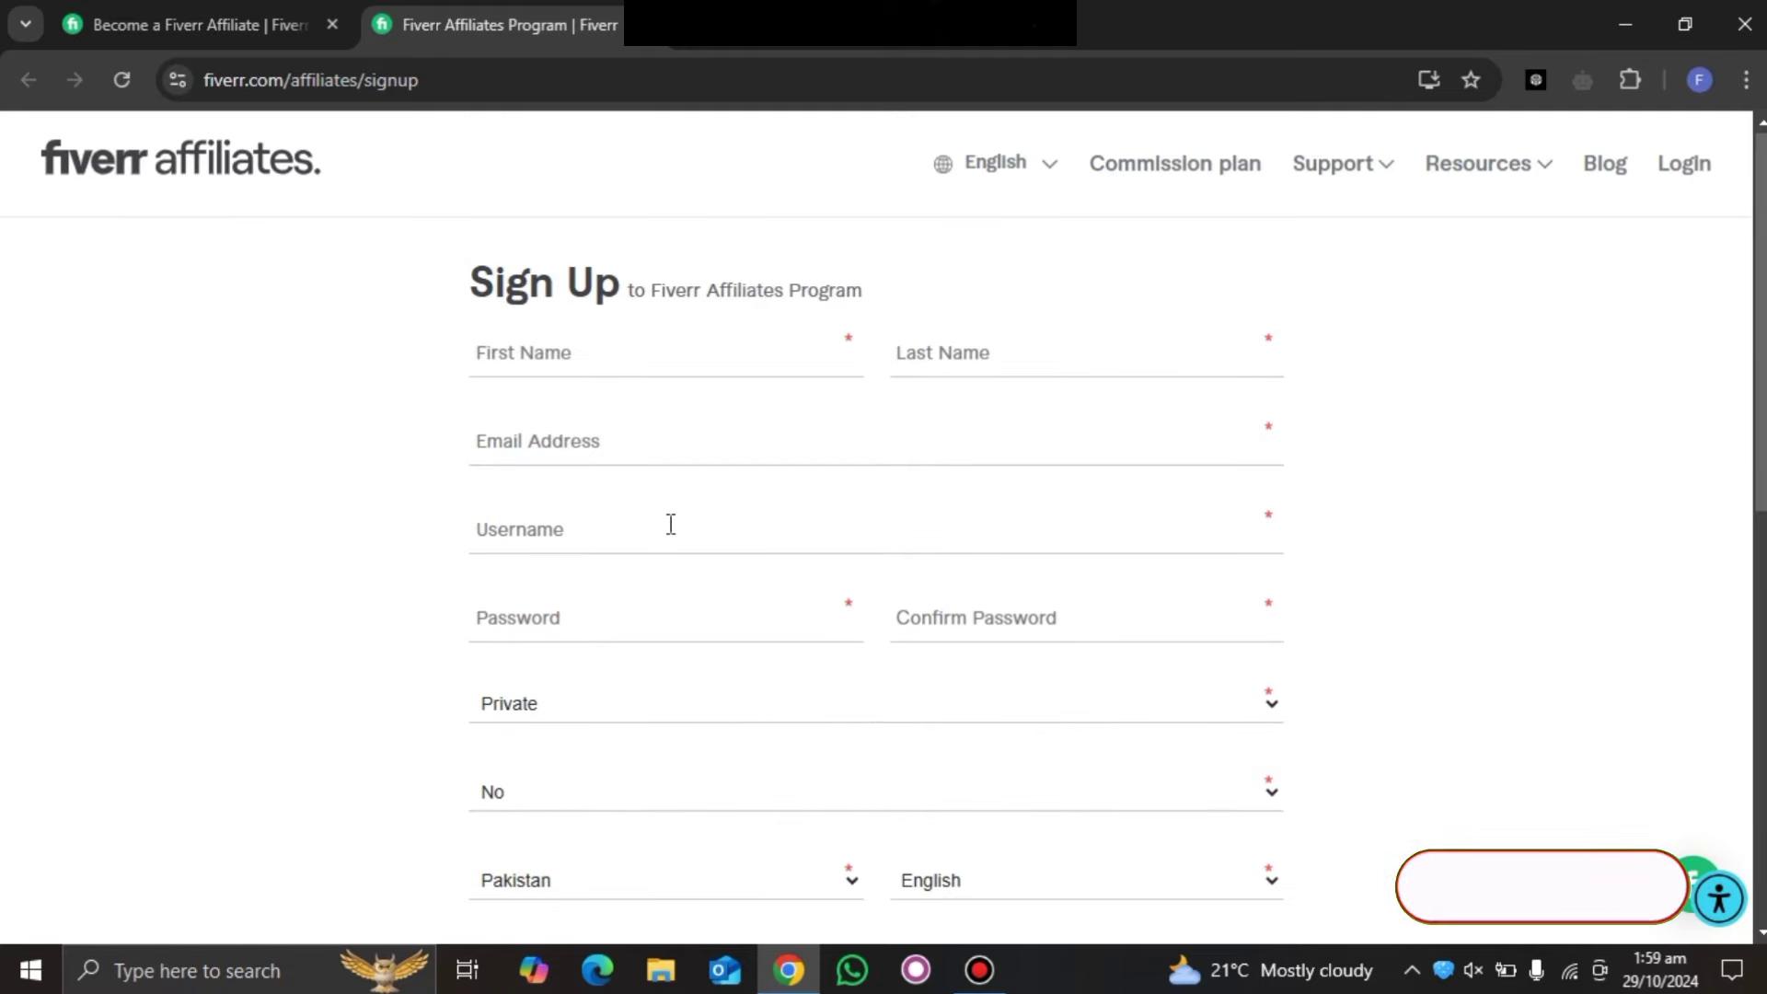
scroll(641, 596, down, 7)
scroll(714, 611, up, 3)
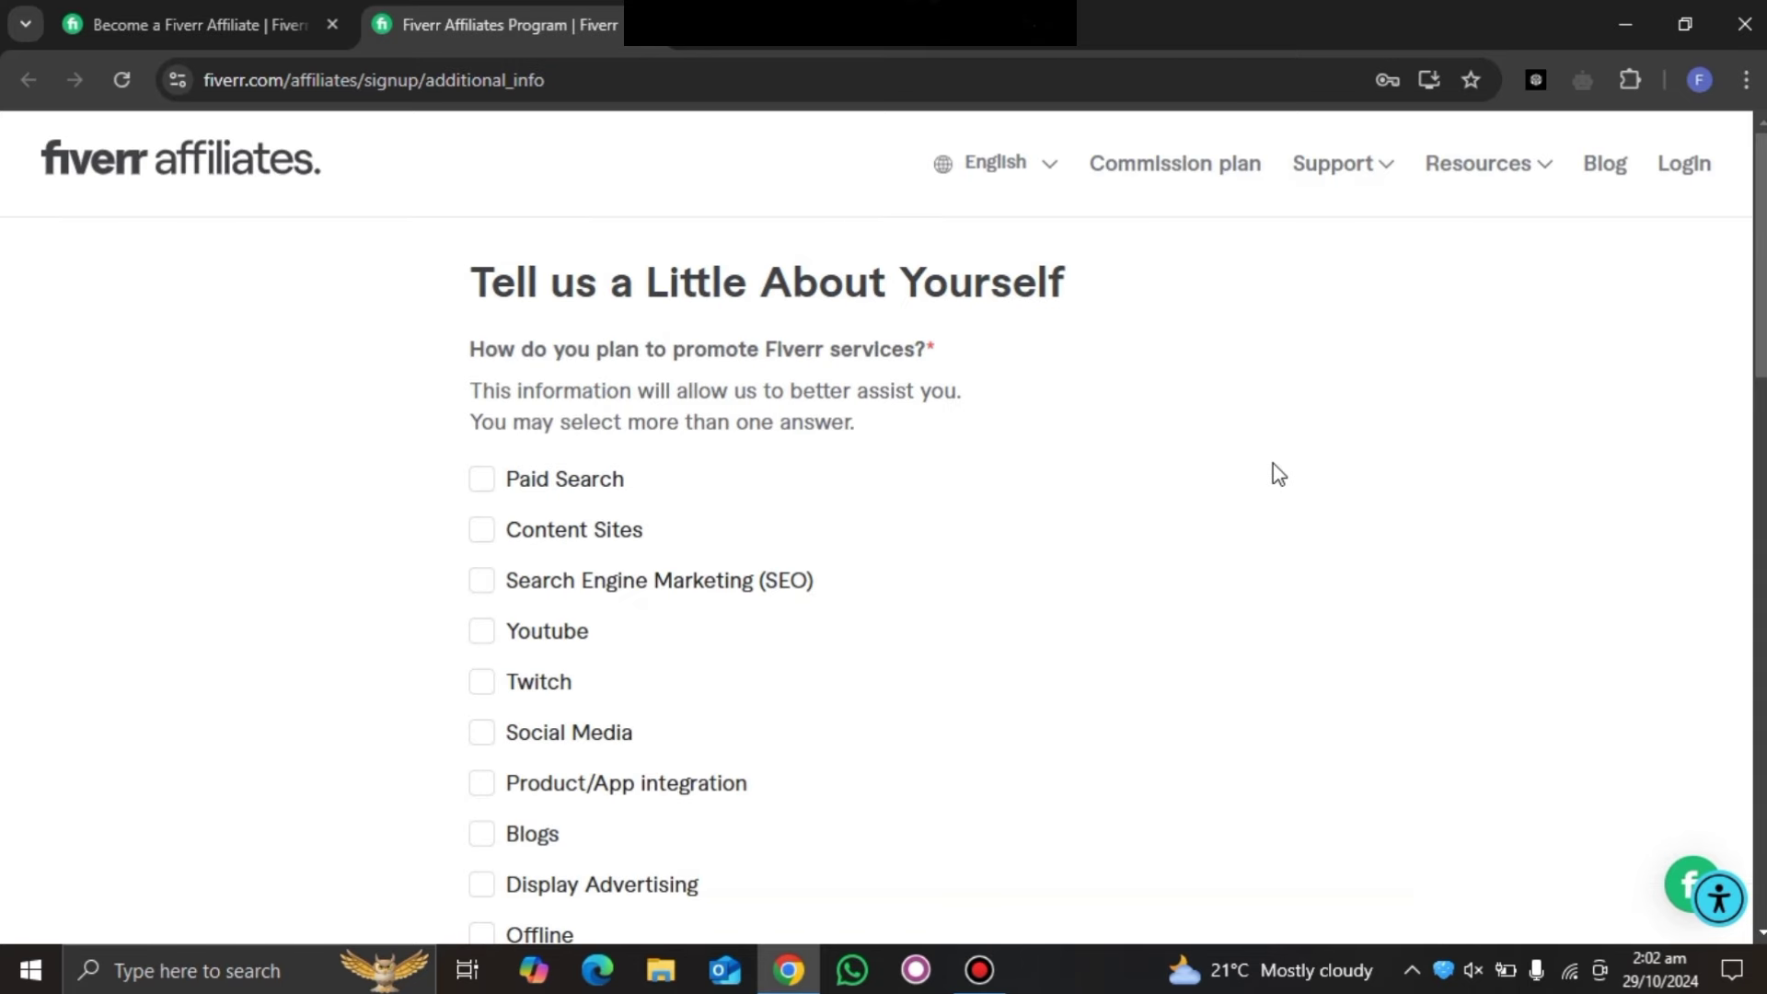
drag(760, 286, 1121, 299)
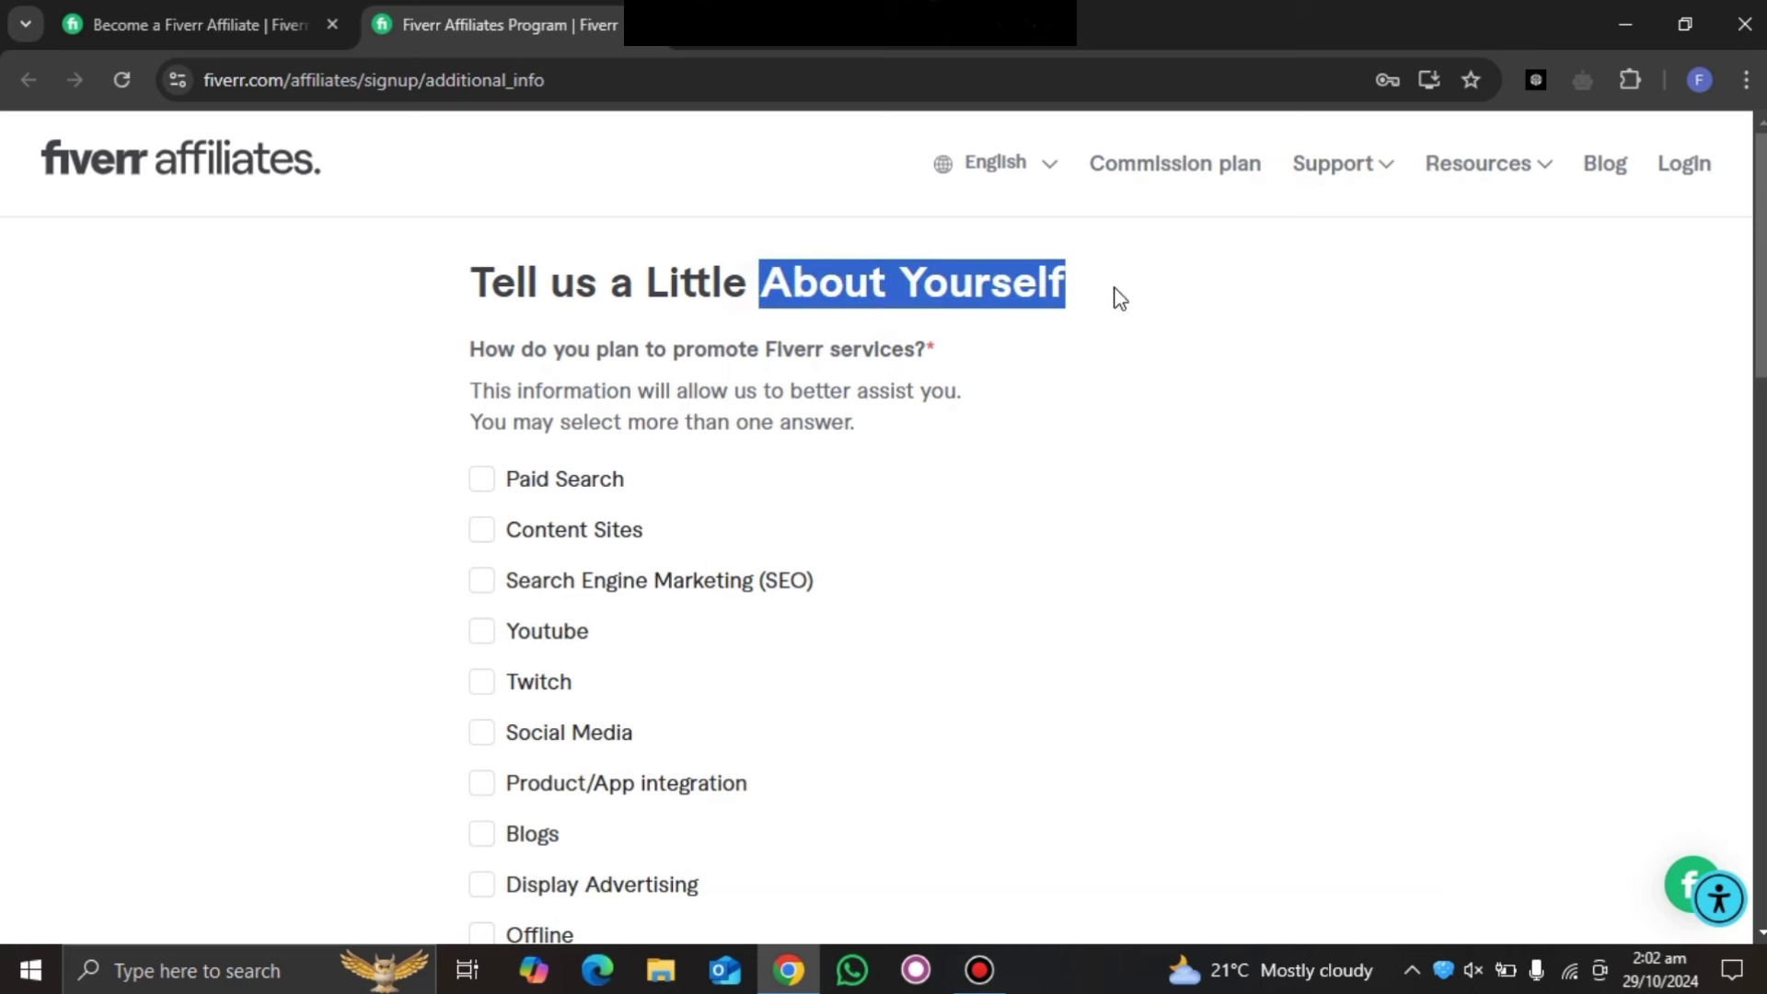
click(1169, 322)
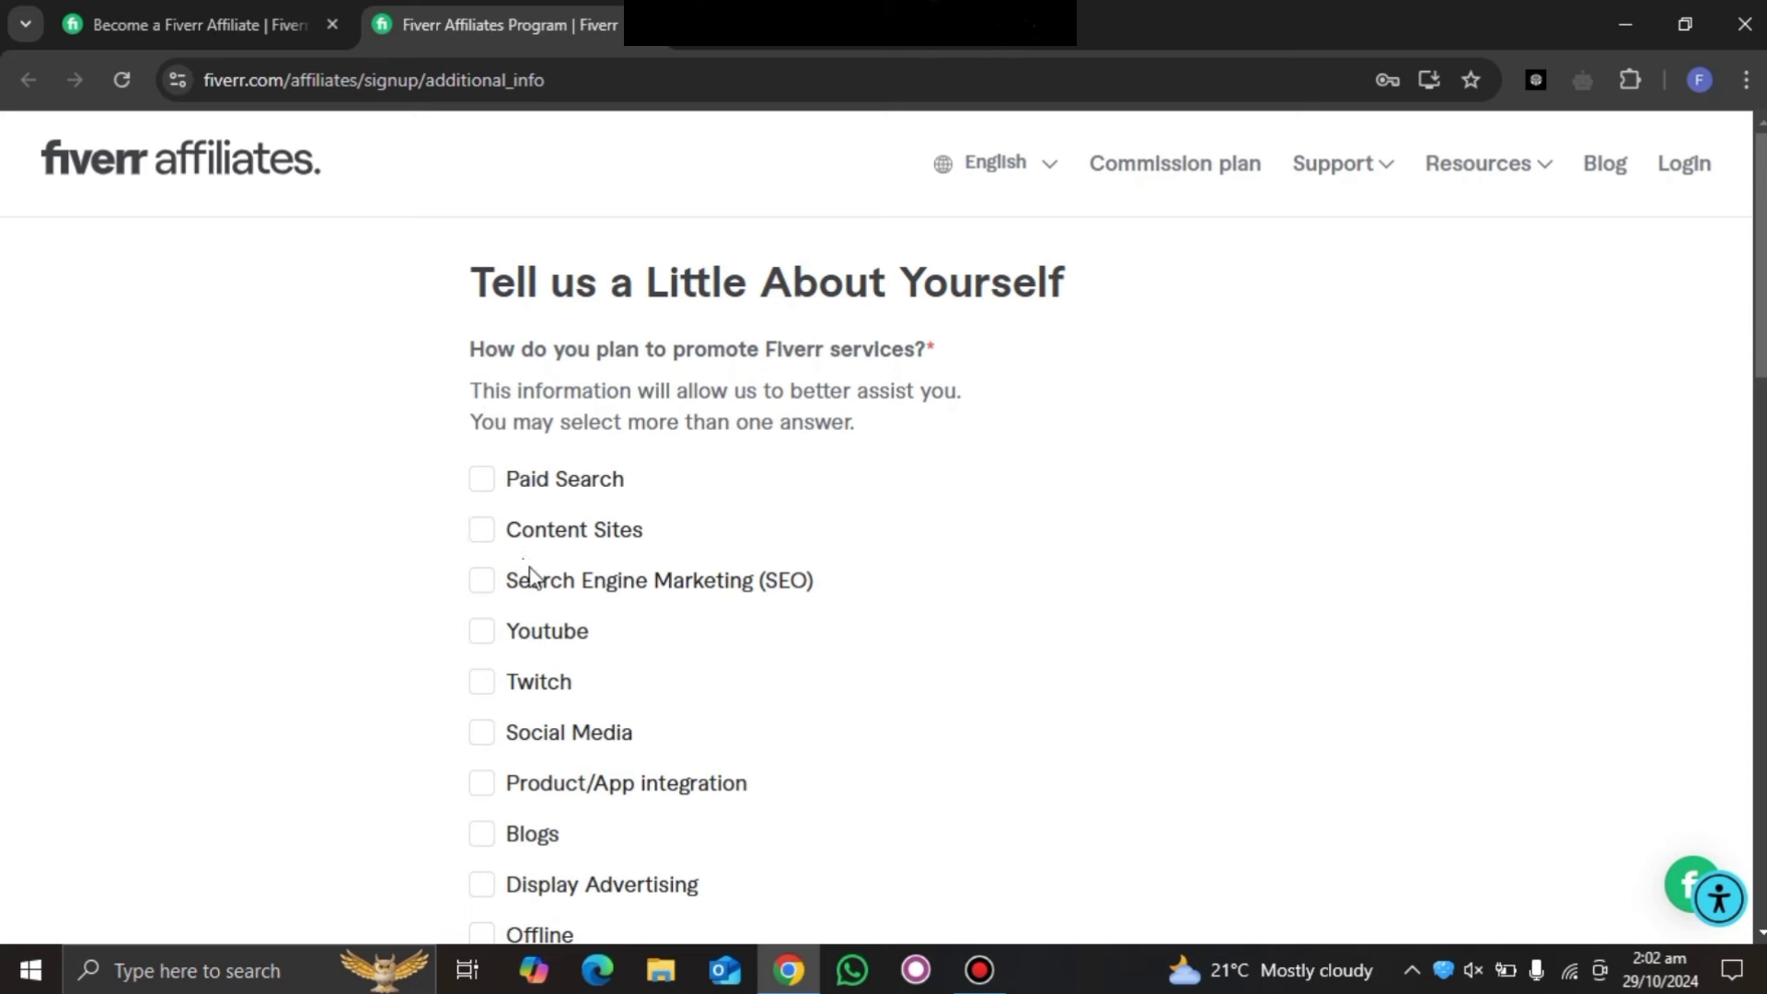
Enter "titok" as the other way of promoting Fiverr services
scroll(525, 576, down, 1)
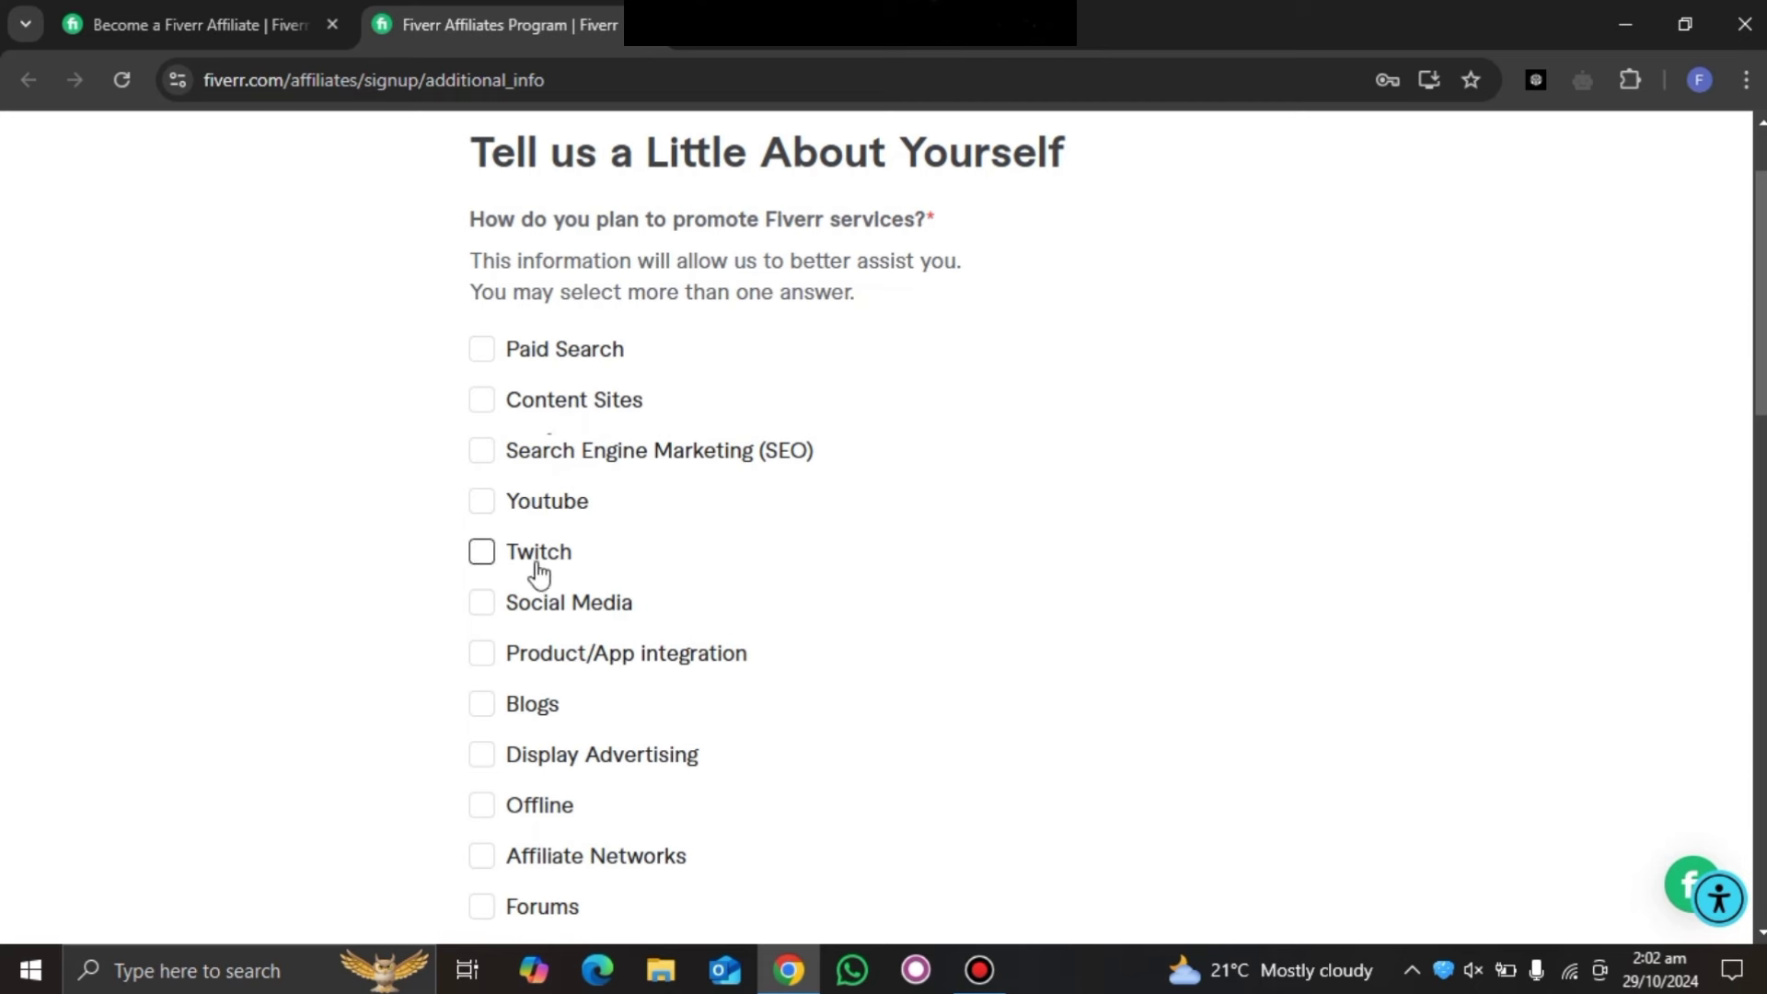
scroll(612, 559, down, 1)
scroll(607, 552, down, 1)
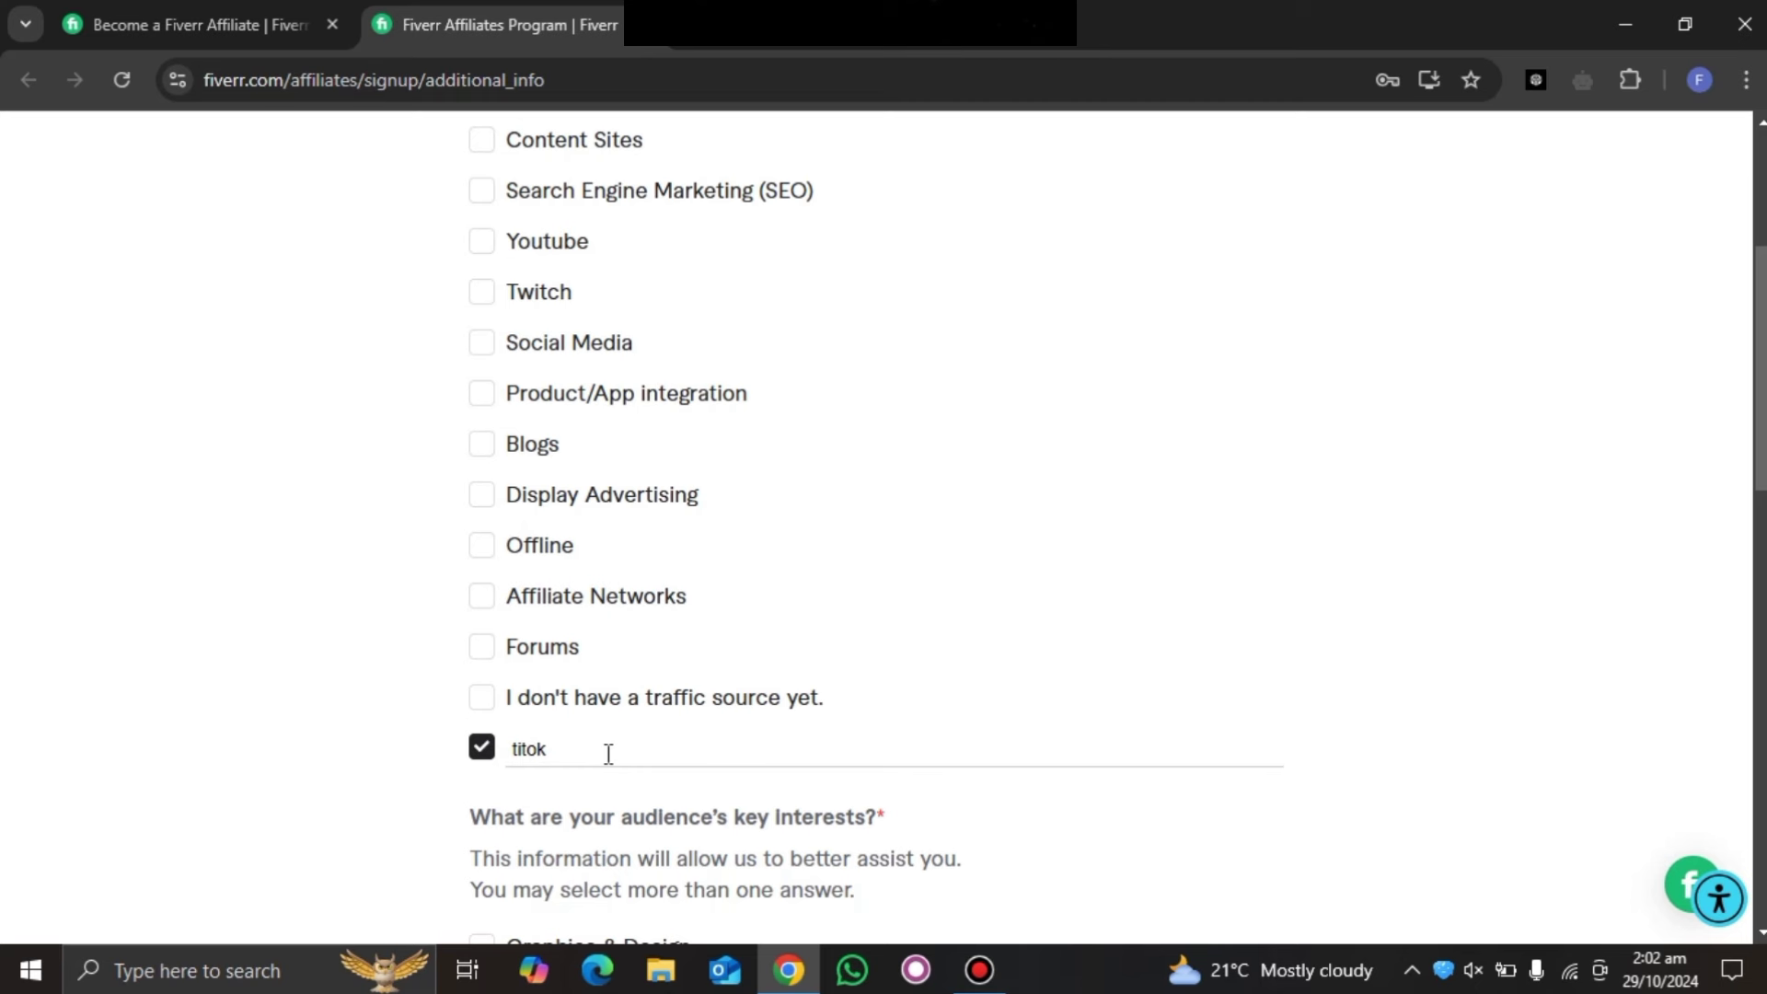
Choose Digital Marketing, Programming & Tech and All Fiverr Services as the audience's key interests
scroll(616, 736, down, 3)
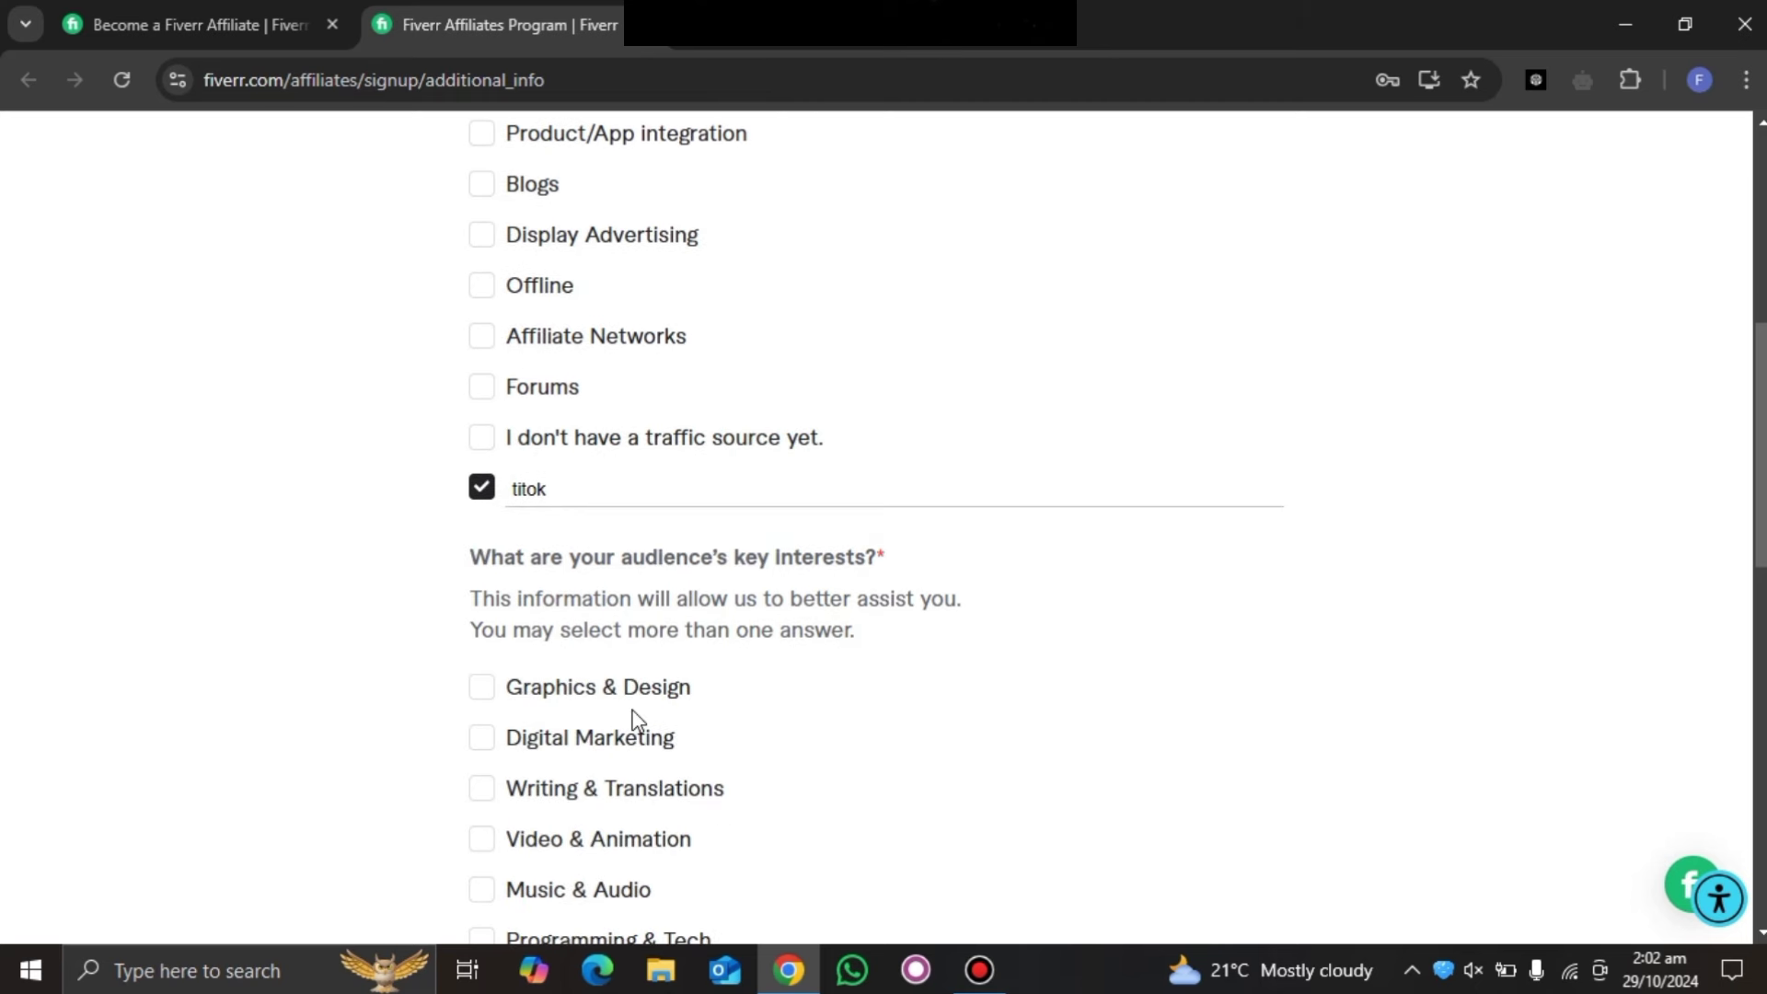
scroll(632, 711, down, 2)
scroll(633, 713, down, 1)
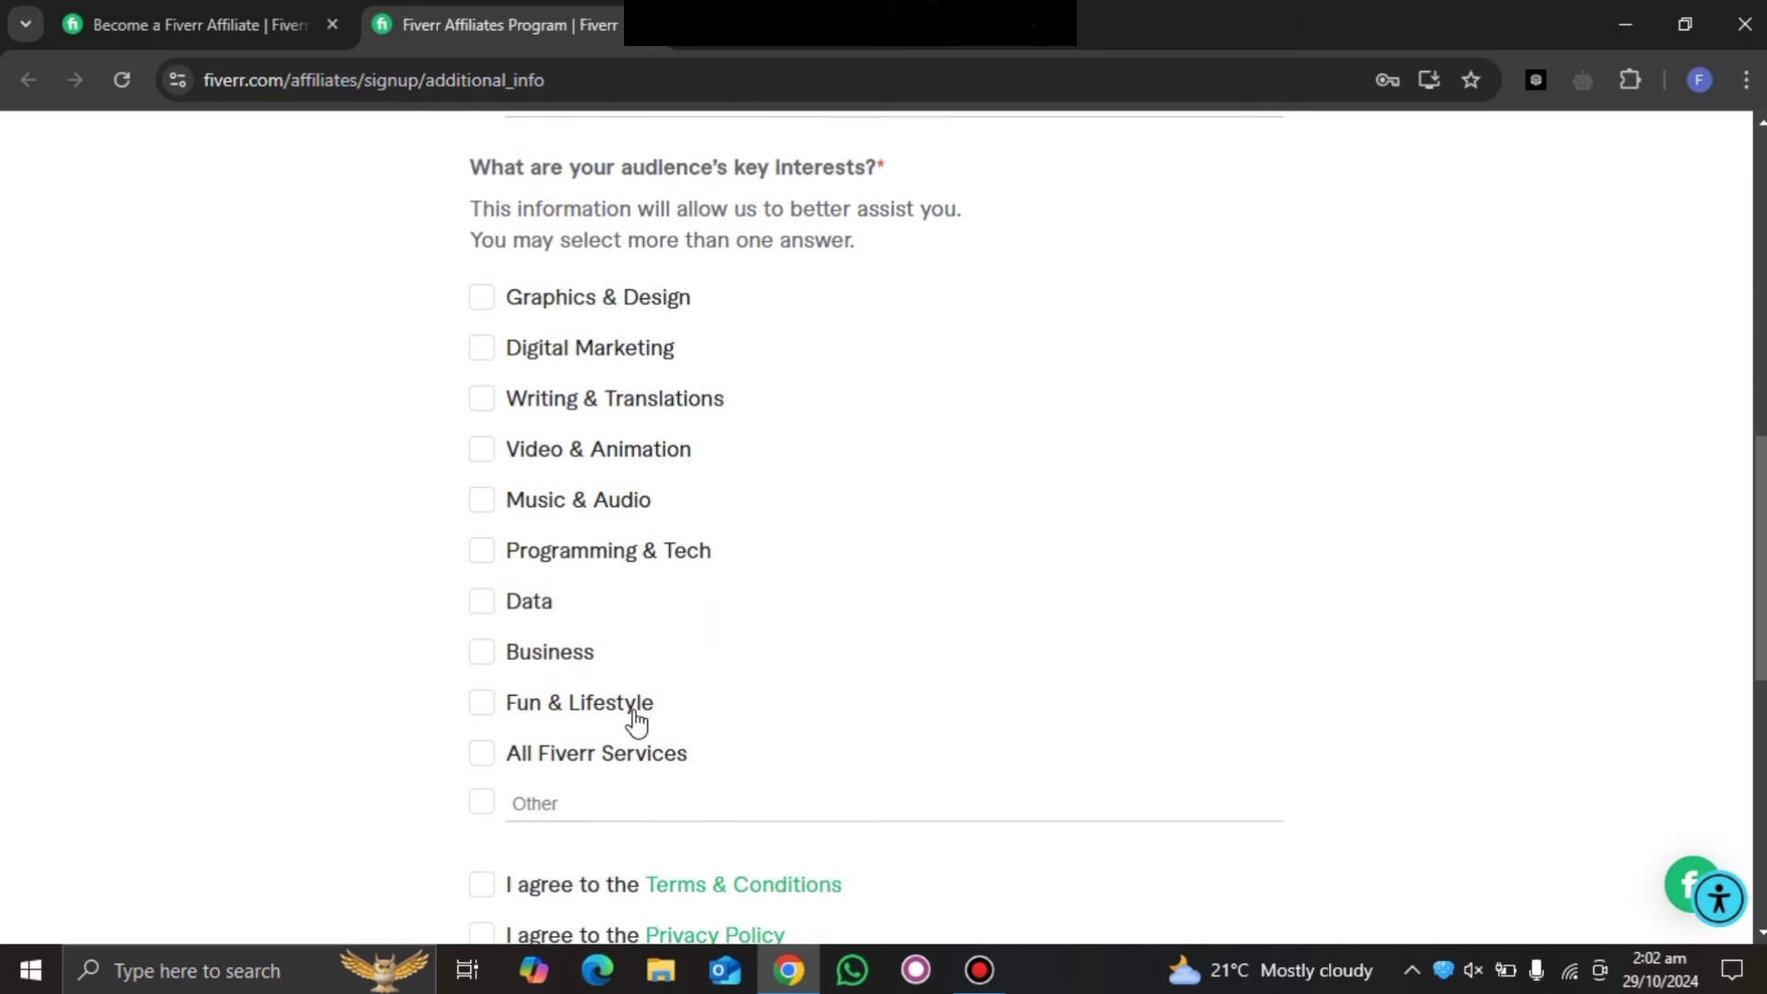
double_click(899, 167)
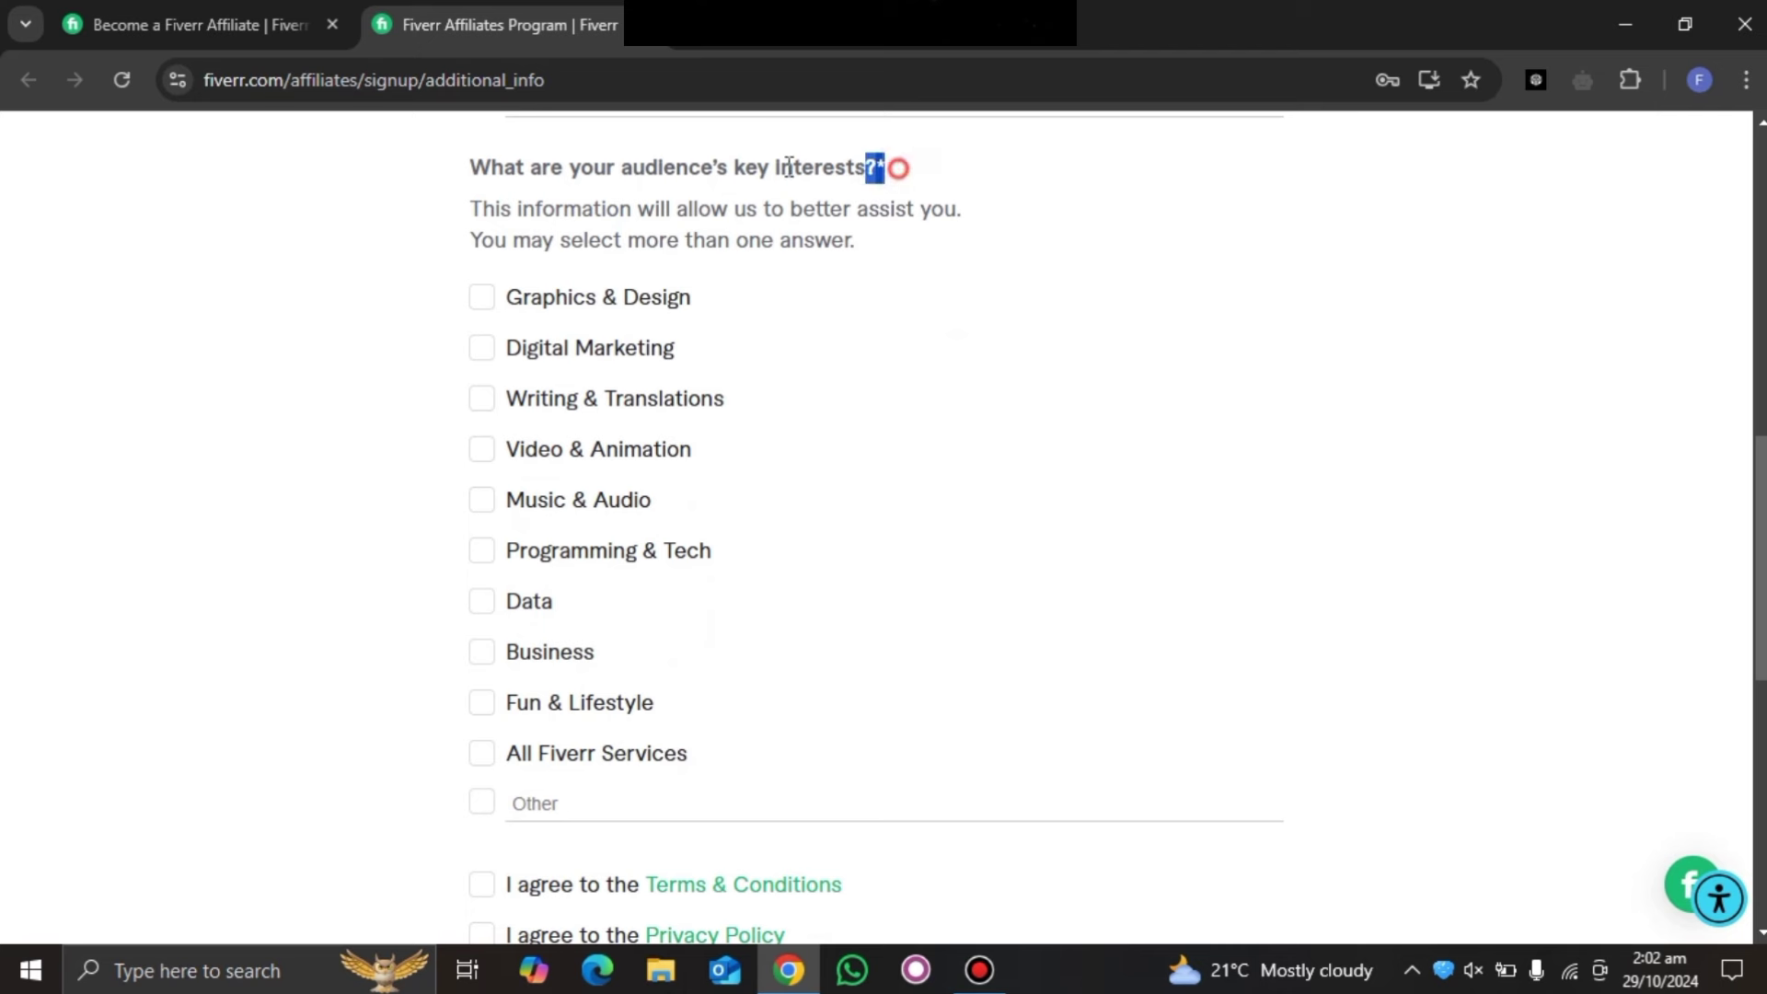
drag(789, 168, 635, 168)
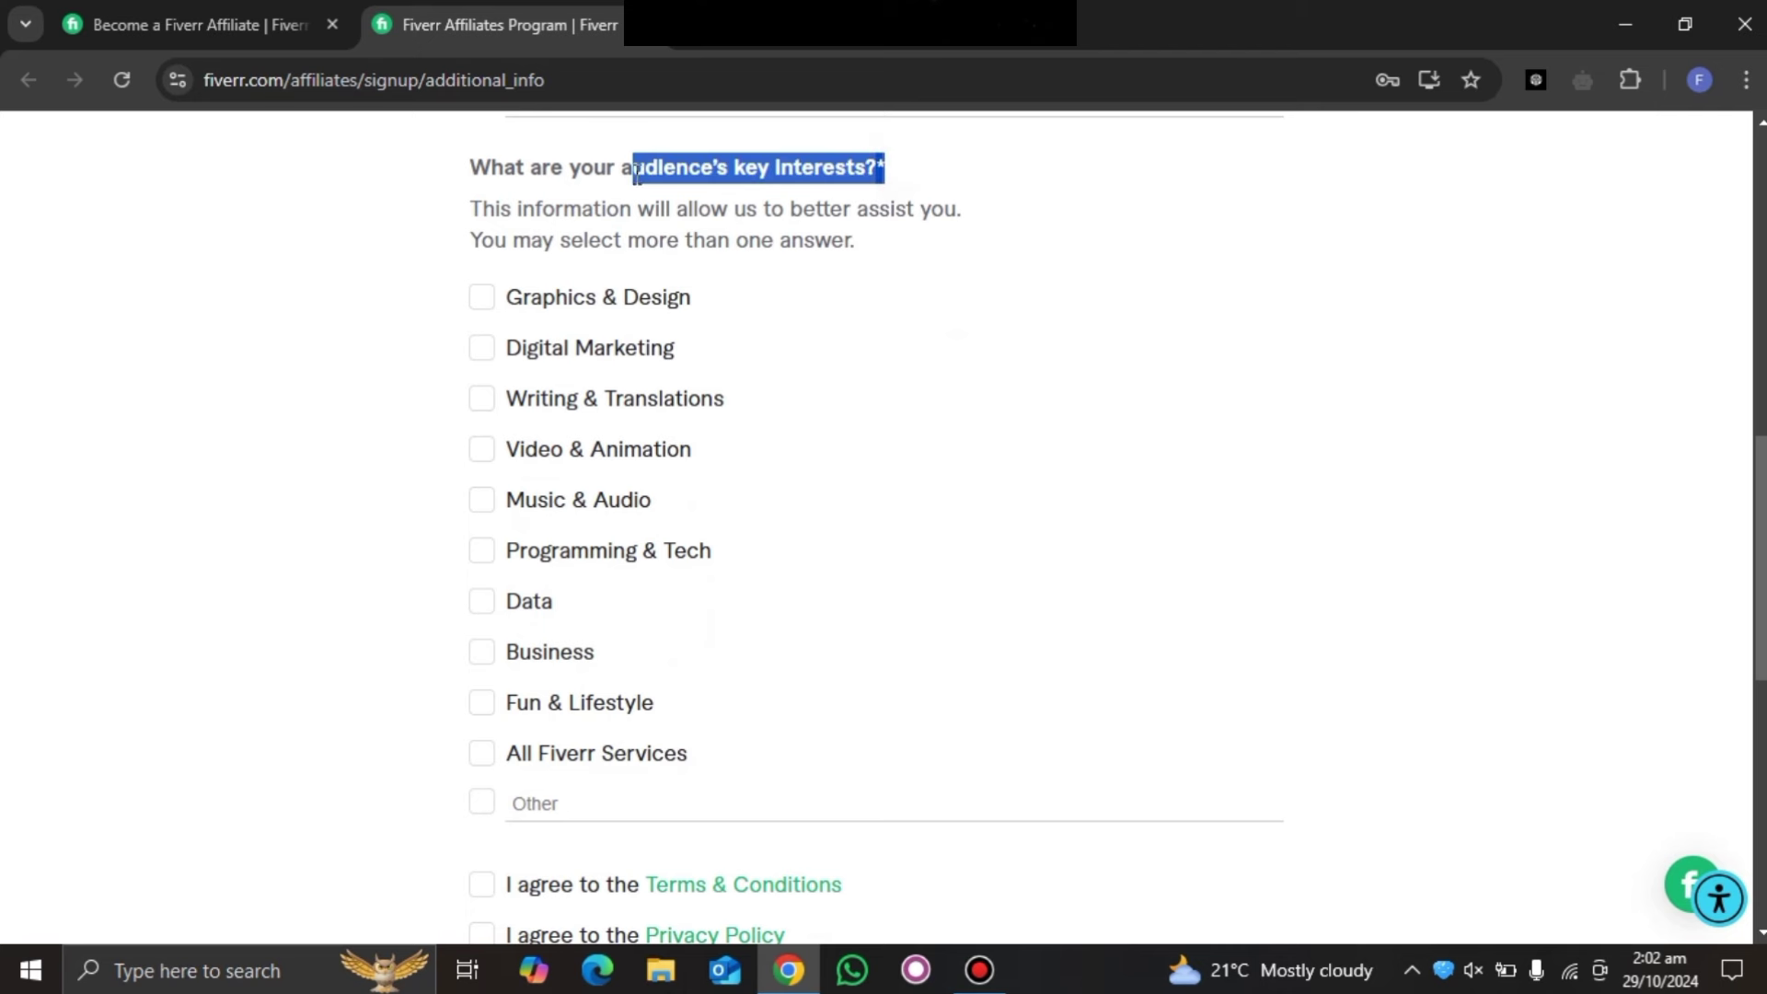
click(483, 354)
click(486, 561)
click(482, 764)
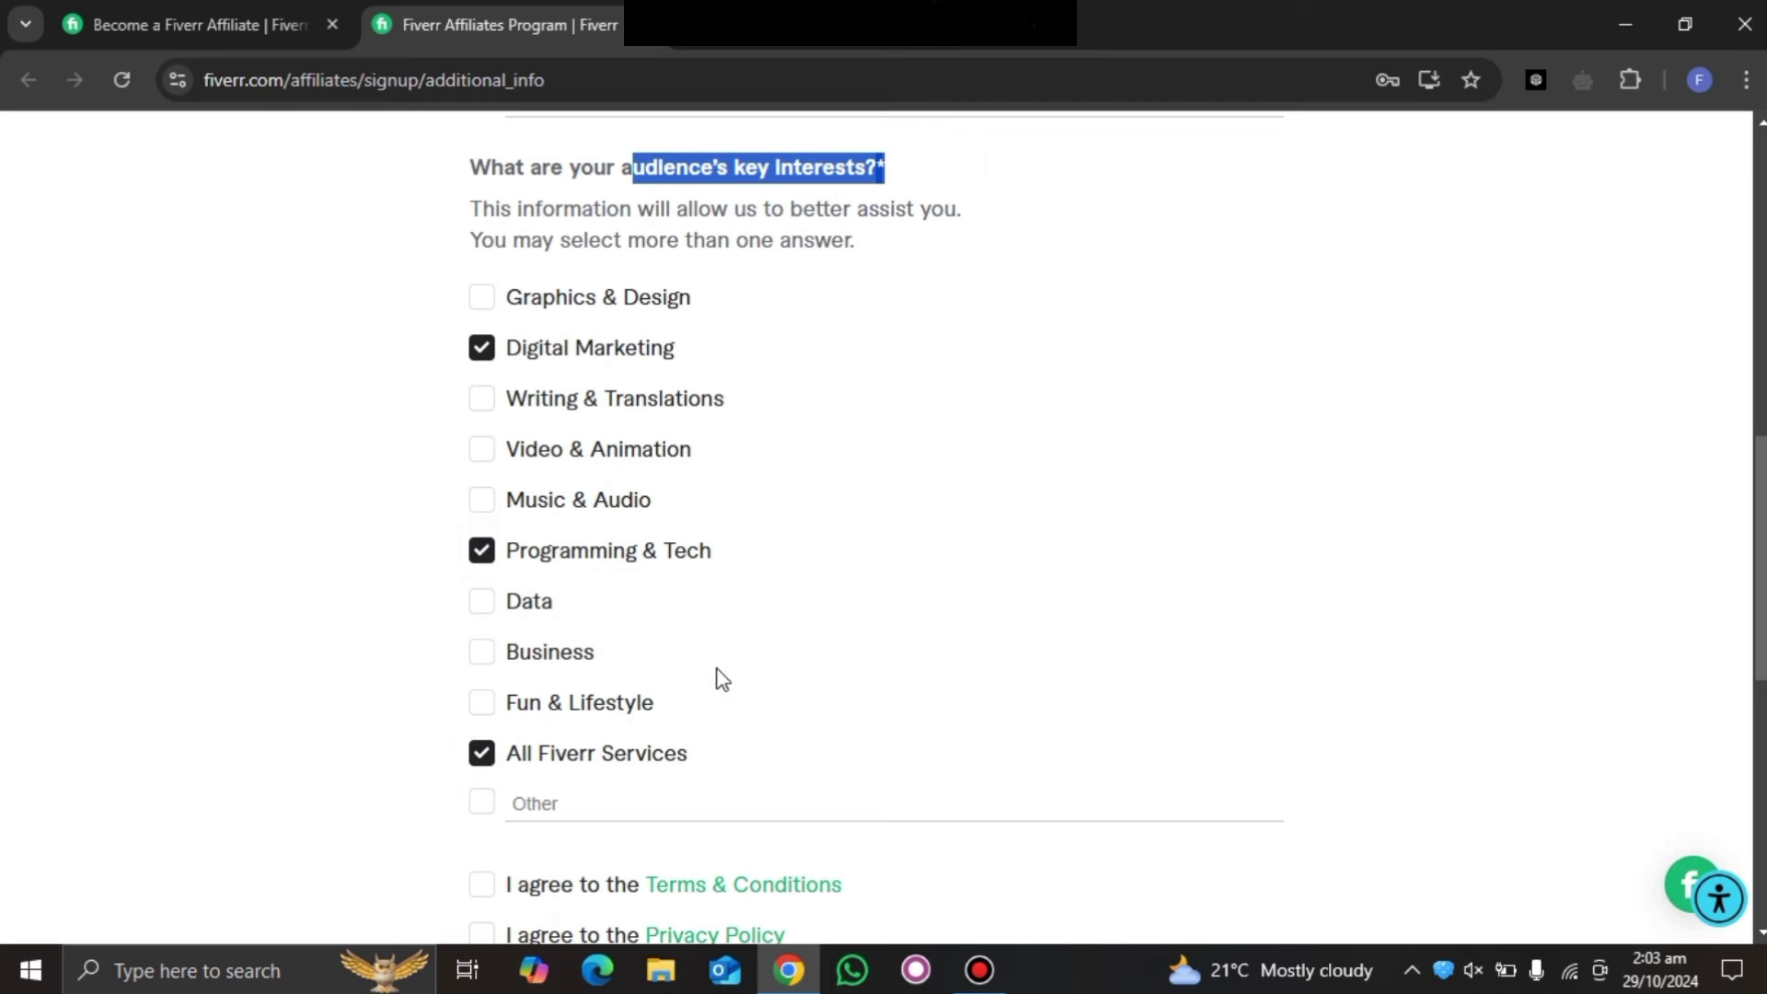
Agree to the Terms & Conditions and Privacy Policy, and submit the affiliate registration
scroll(723, 679, down, 4)
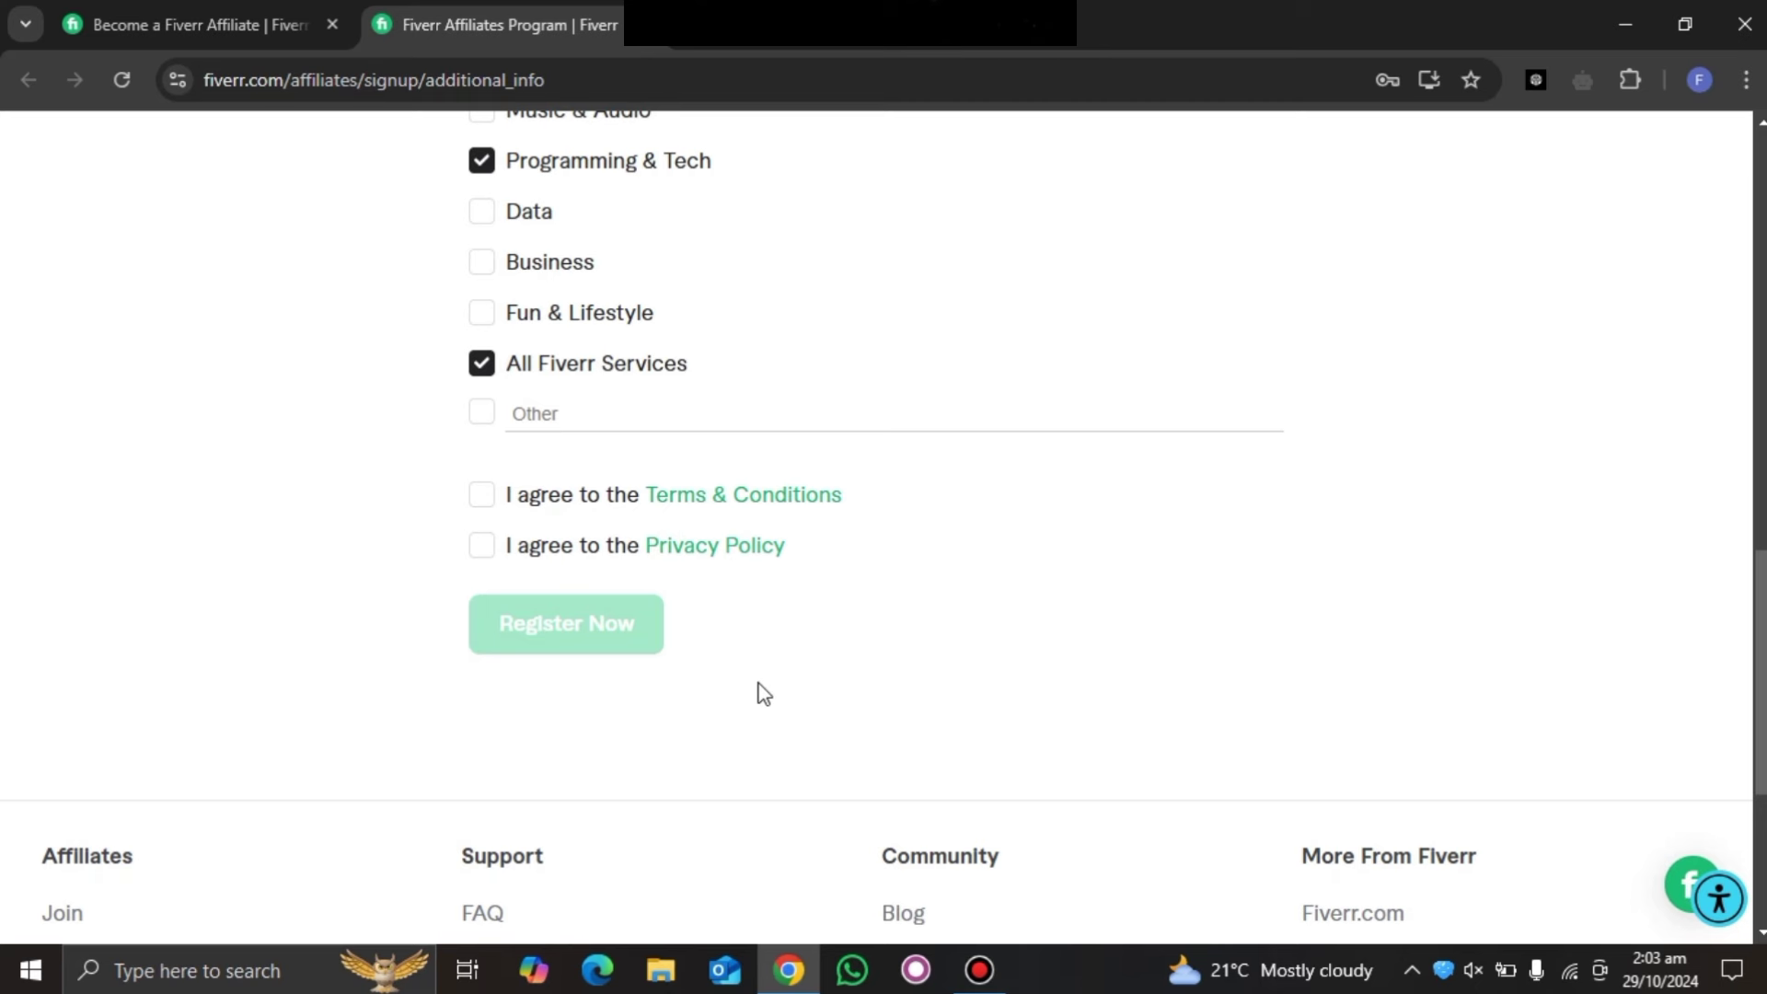
scroll(764, 693, up, 1)
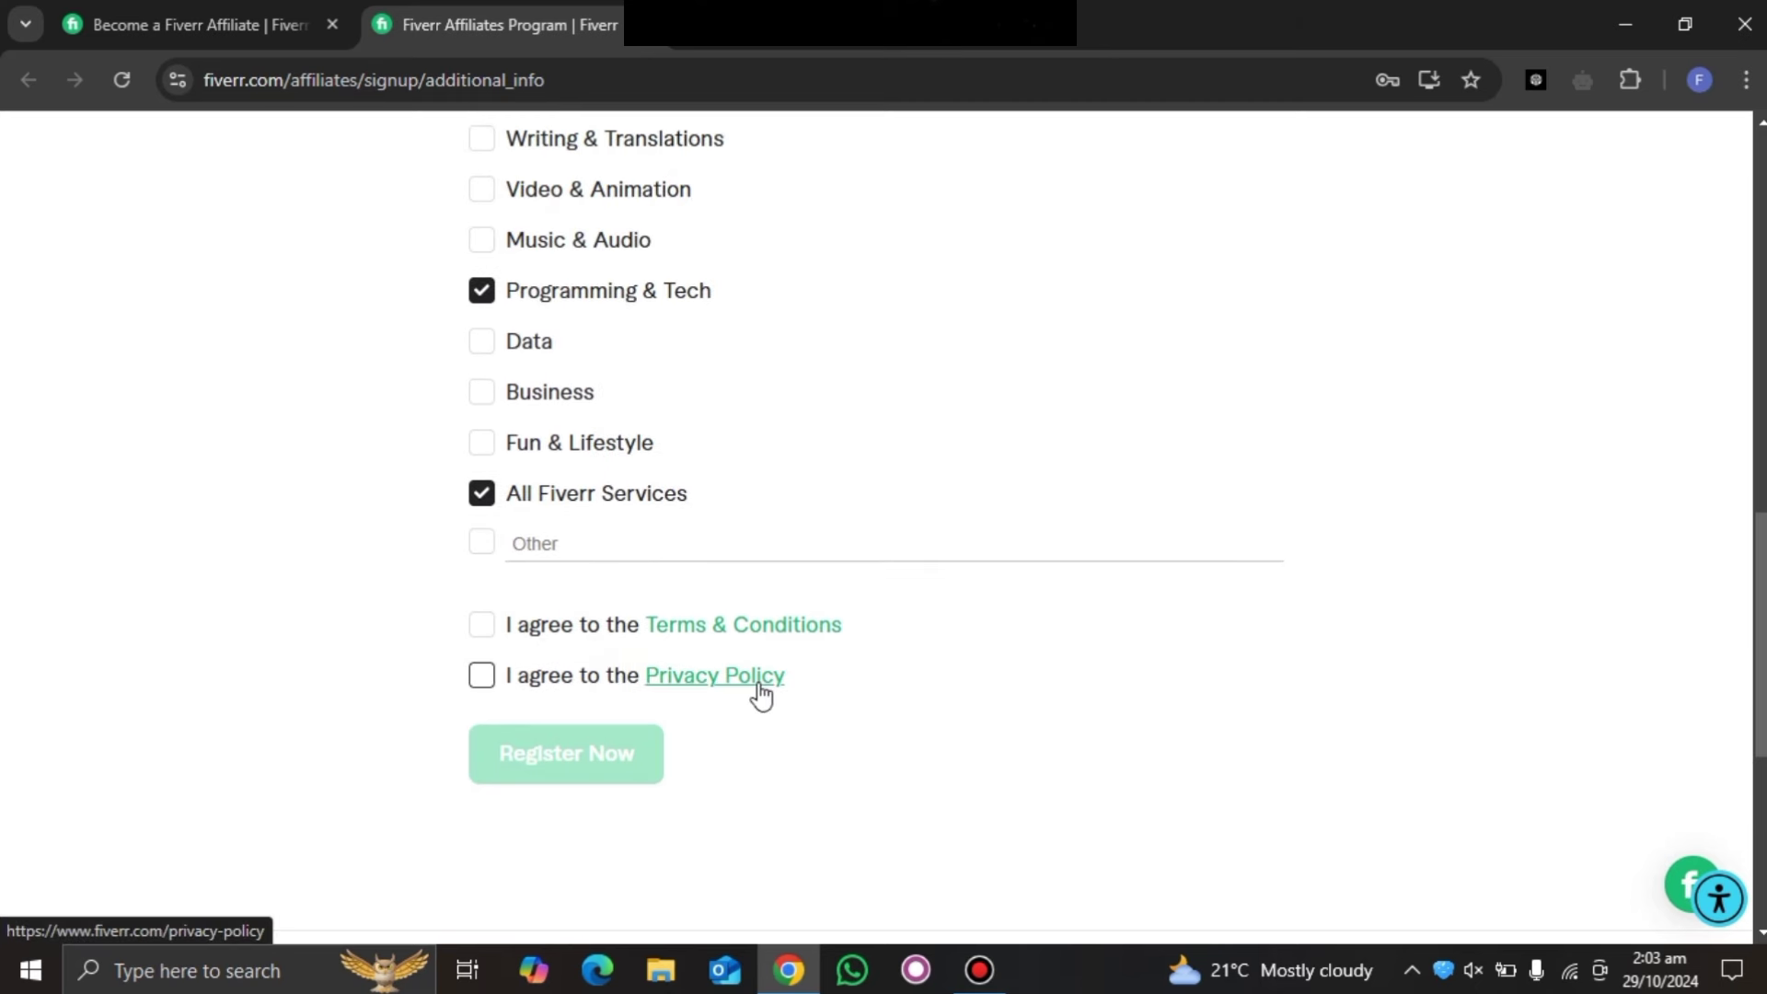
click(481, 626)
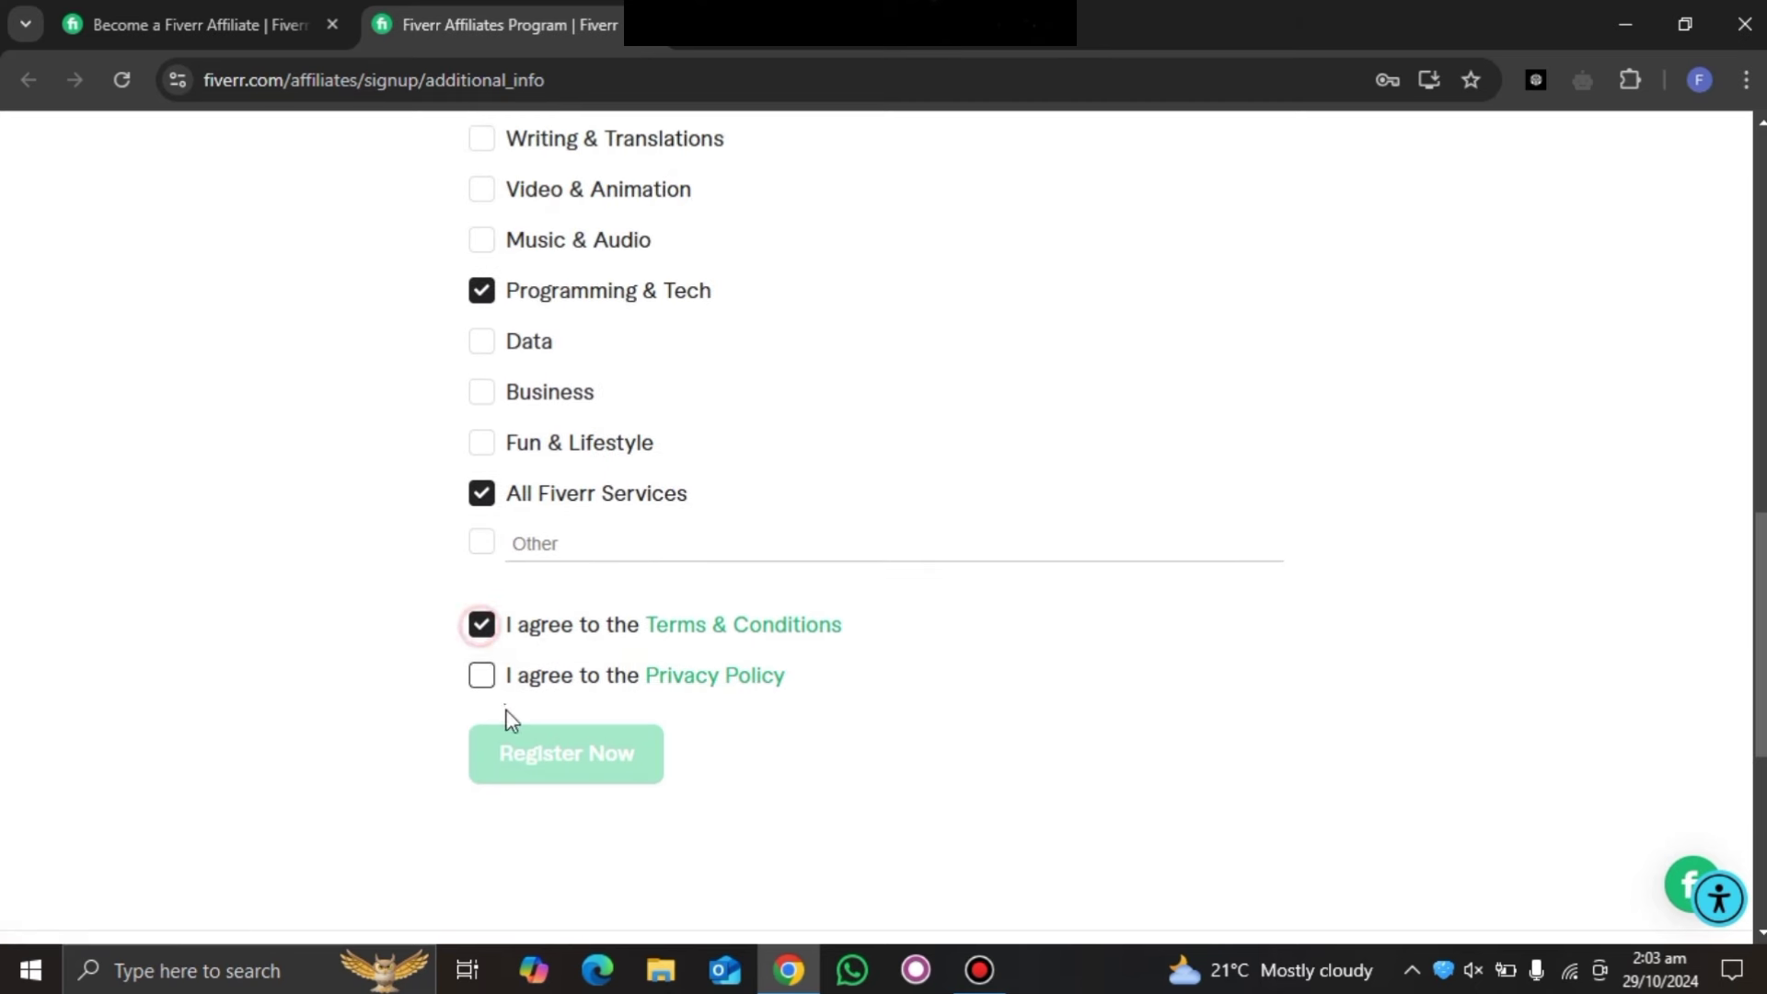
click(482, 676)
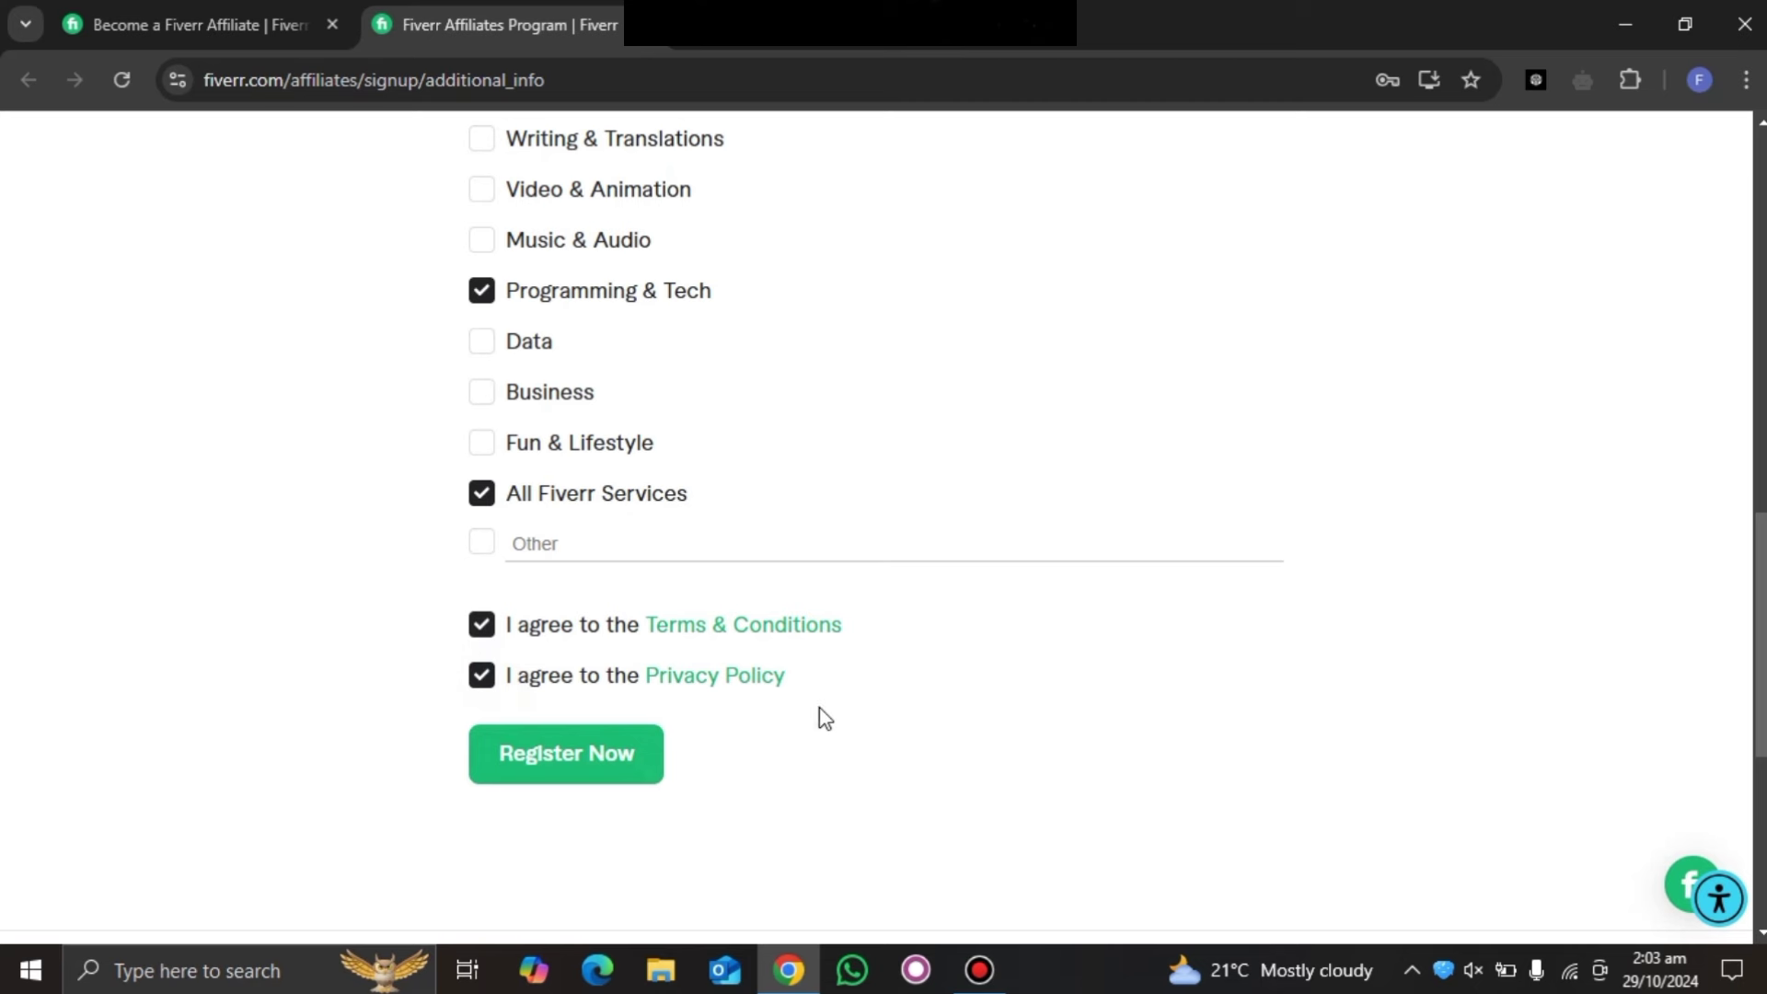
click(545, 755)
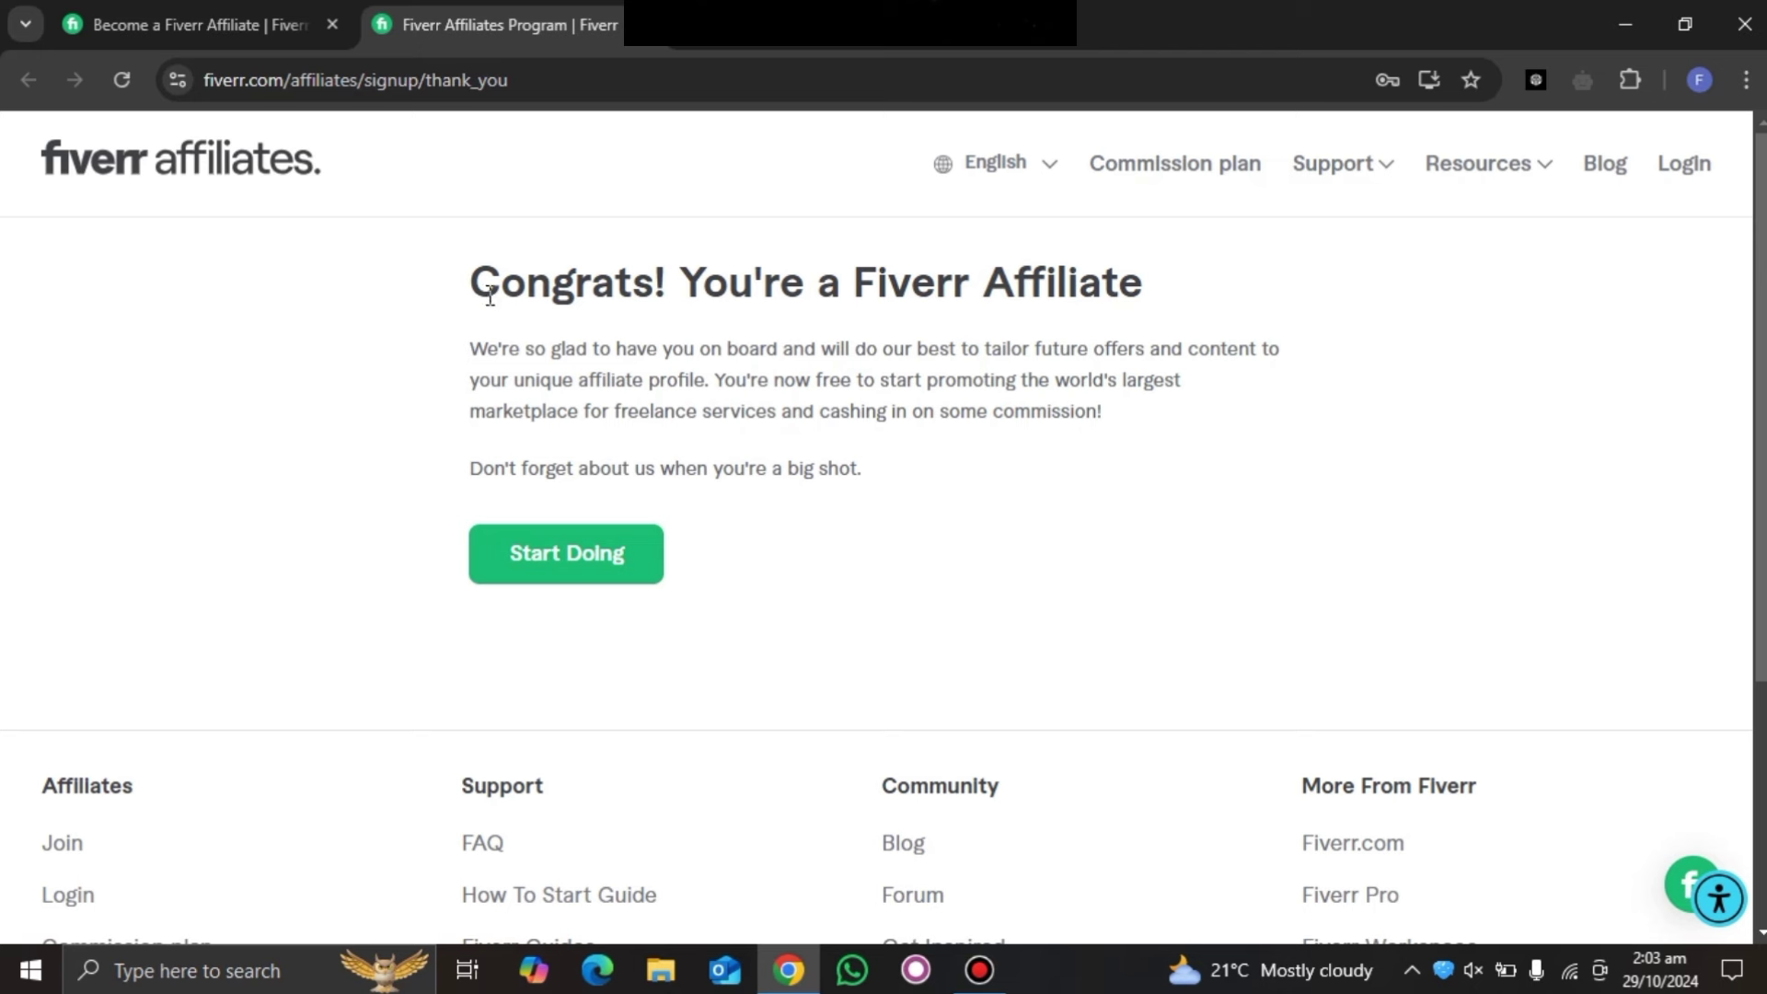
Continue to the affiliate dashboard and accept the terms, the privacy policy and the optional marketing material
drag(490, 295, 1174, 310)
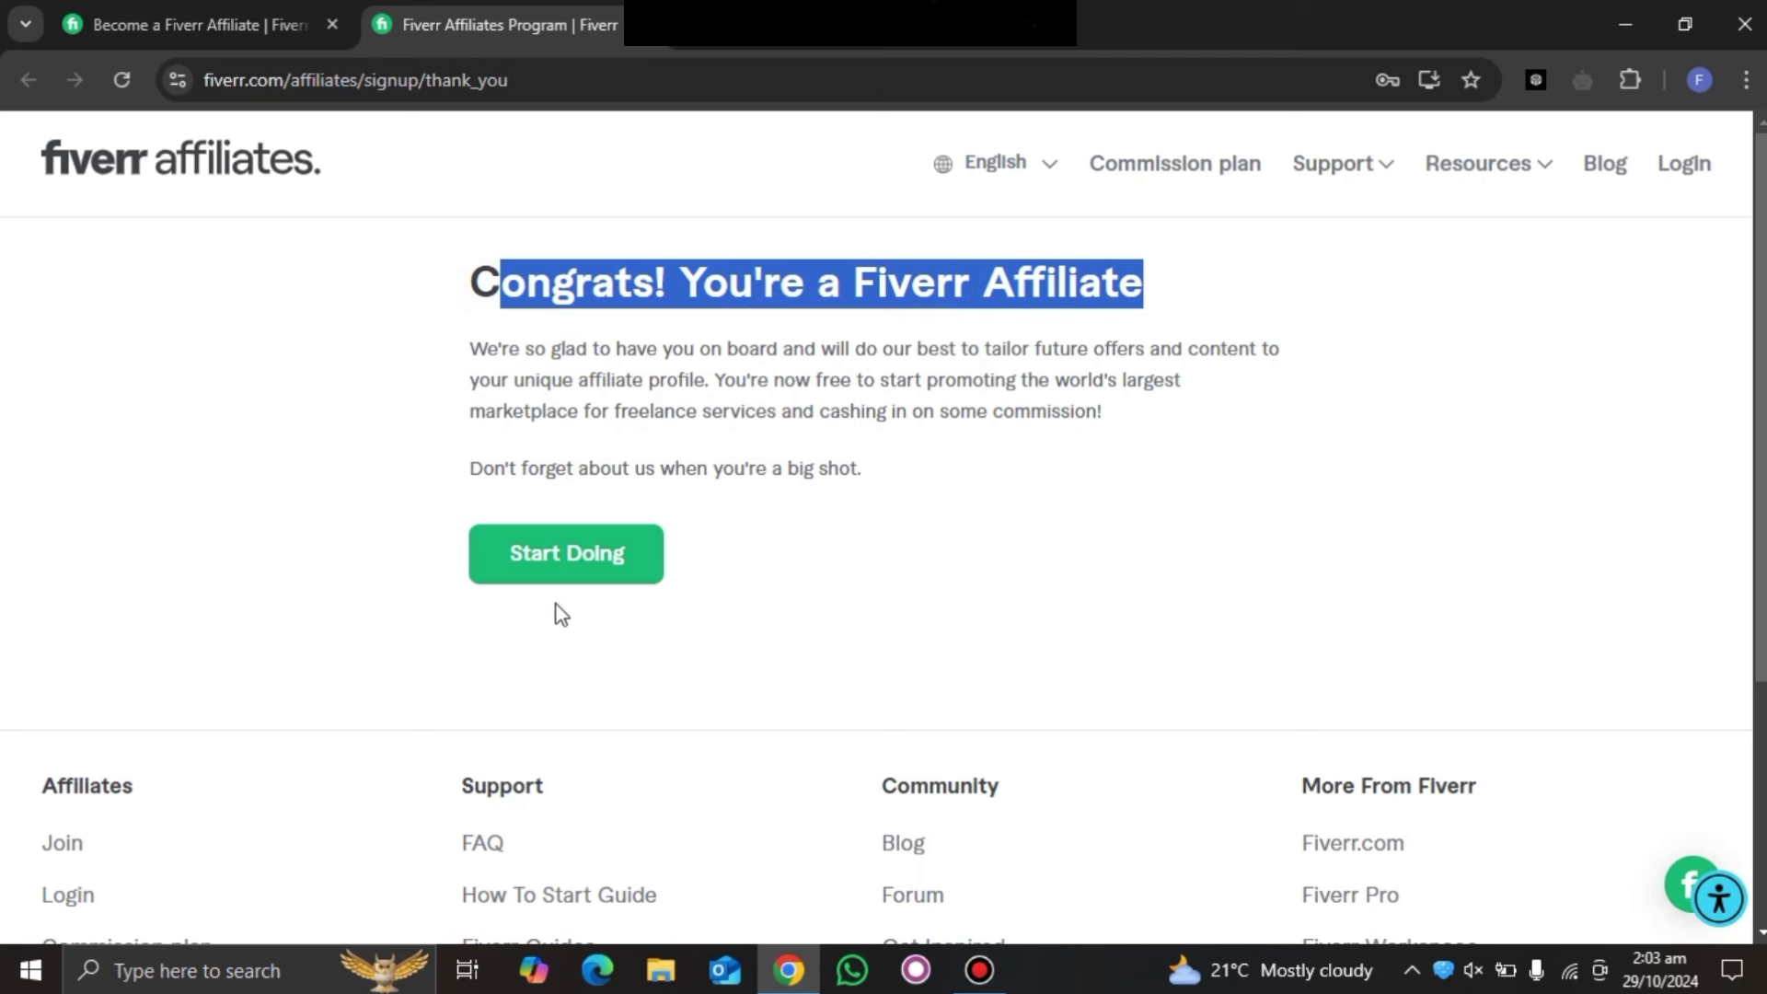
click(605, 578)
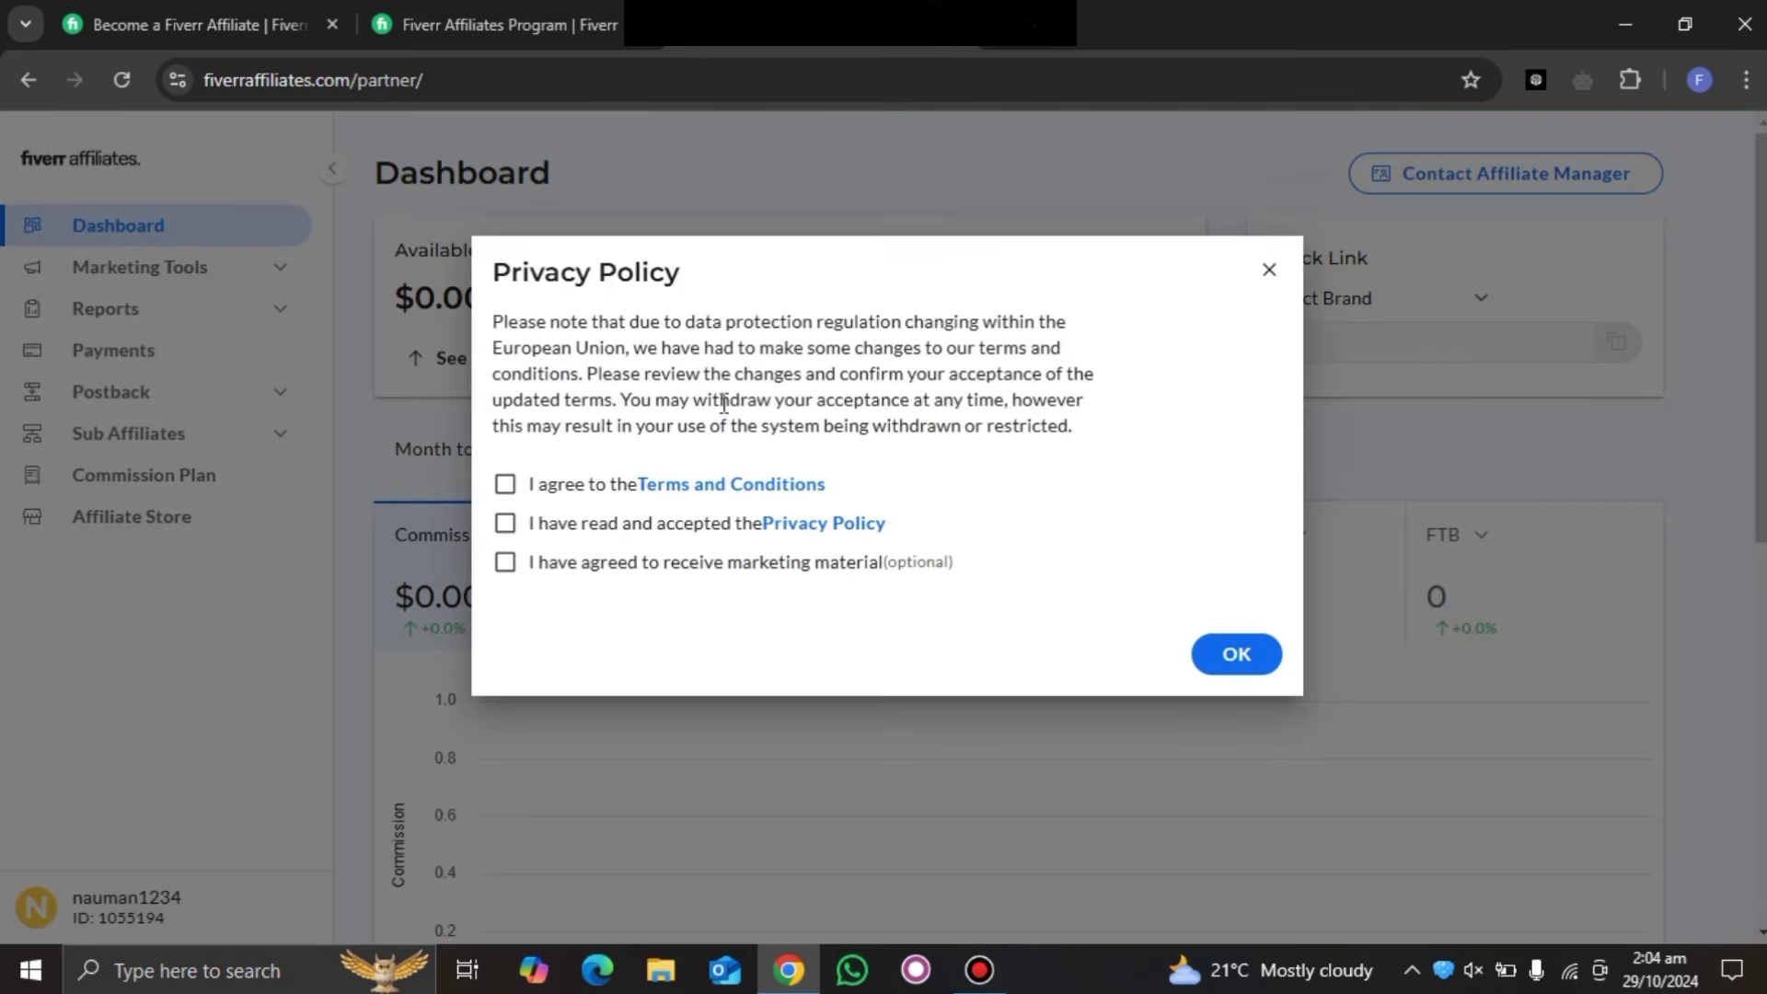
click(506, 485)
click(505, 524)
click(505, 562)
click(1251, 661)
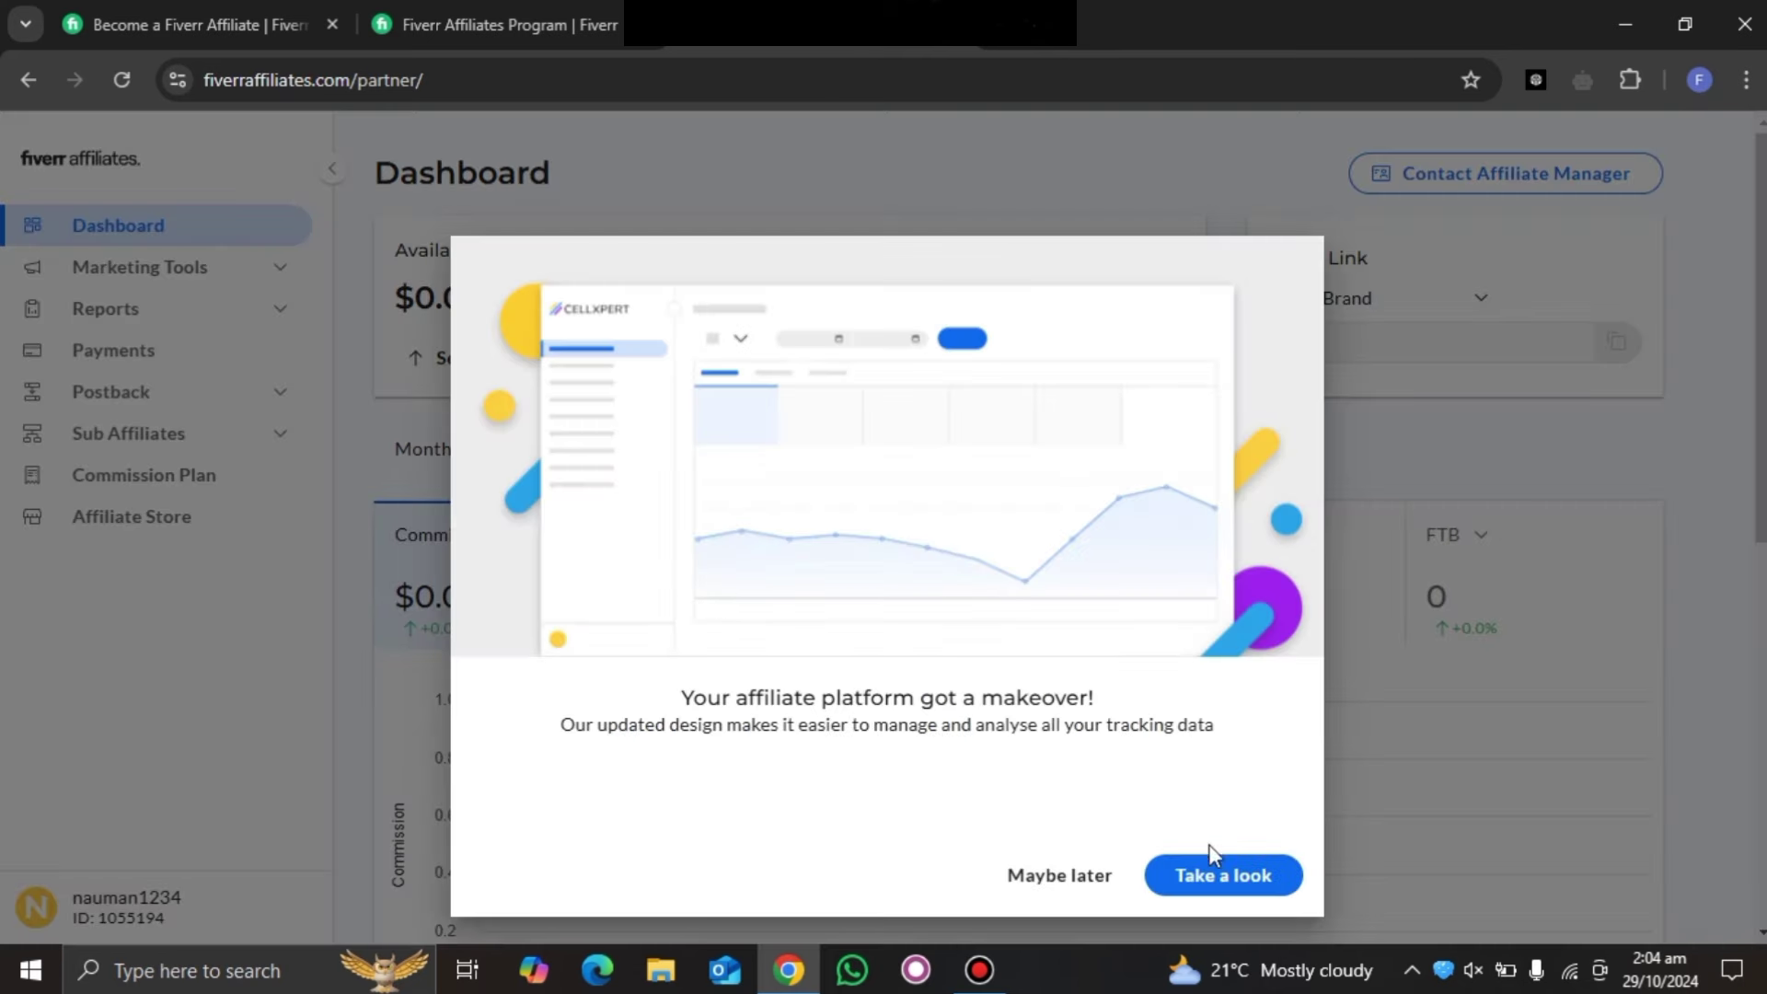
Postpone the look at the platform's updated design and view the dashboard's performance statistics
click(1057, 874)
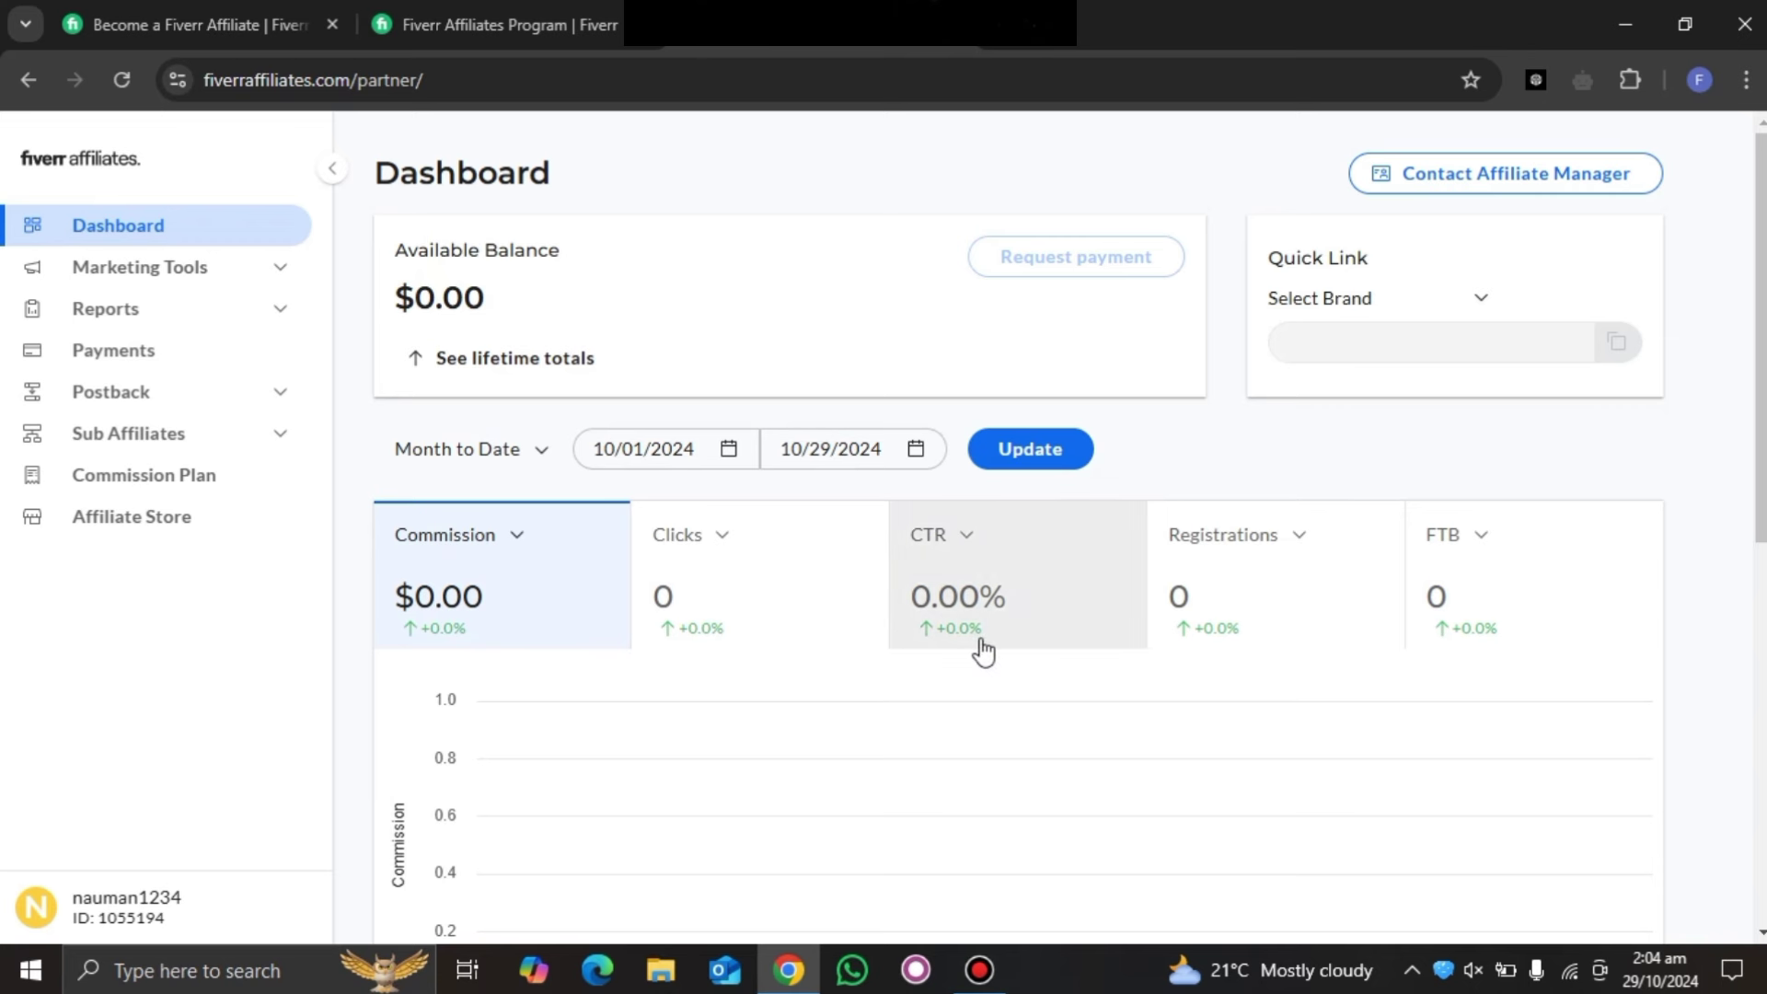
scroll(1012, 644, down, 1)
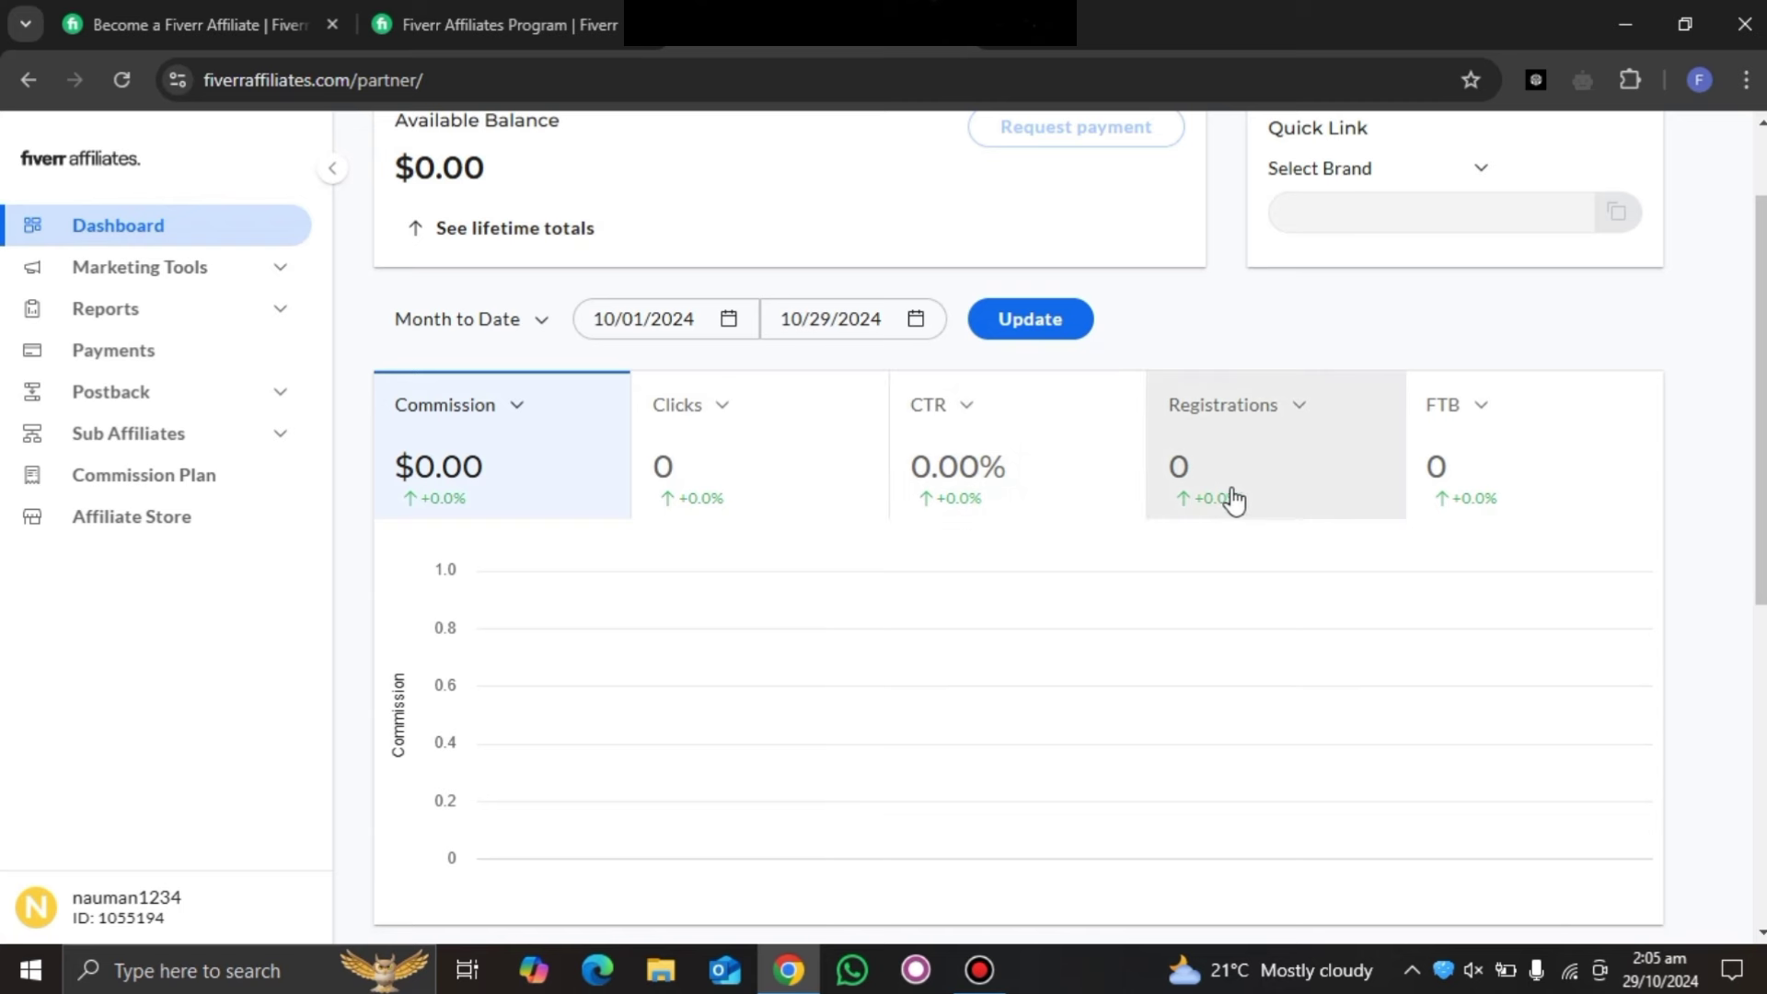
Open the list of all marketing tools, browse the creatives and copy the click URL of the 601x501 Fiverr Pro creative
scroll(1111, 536, up, 2)
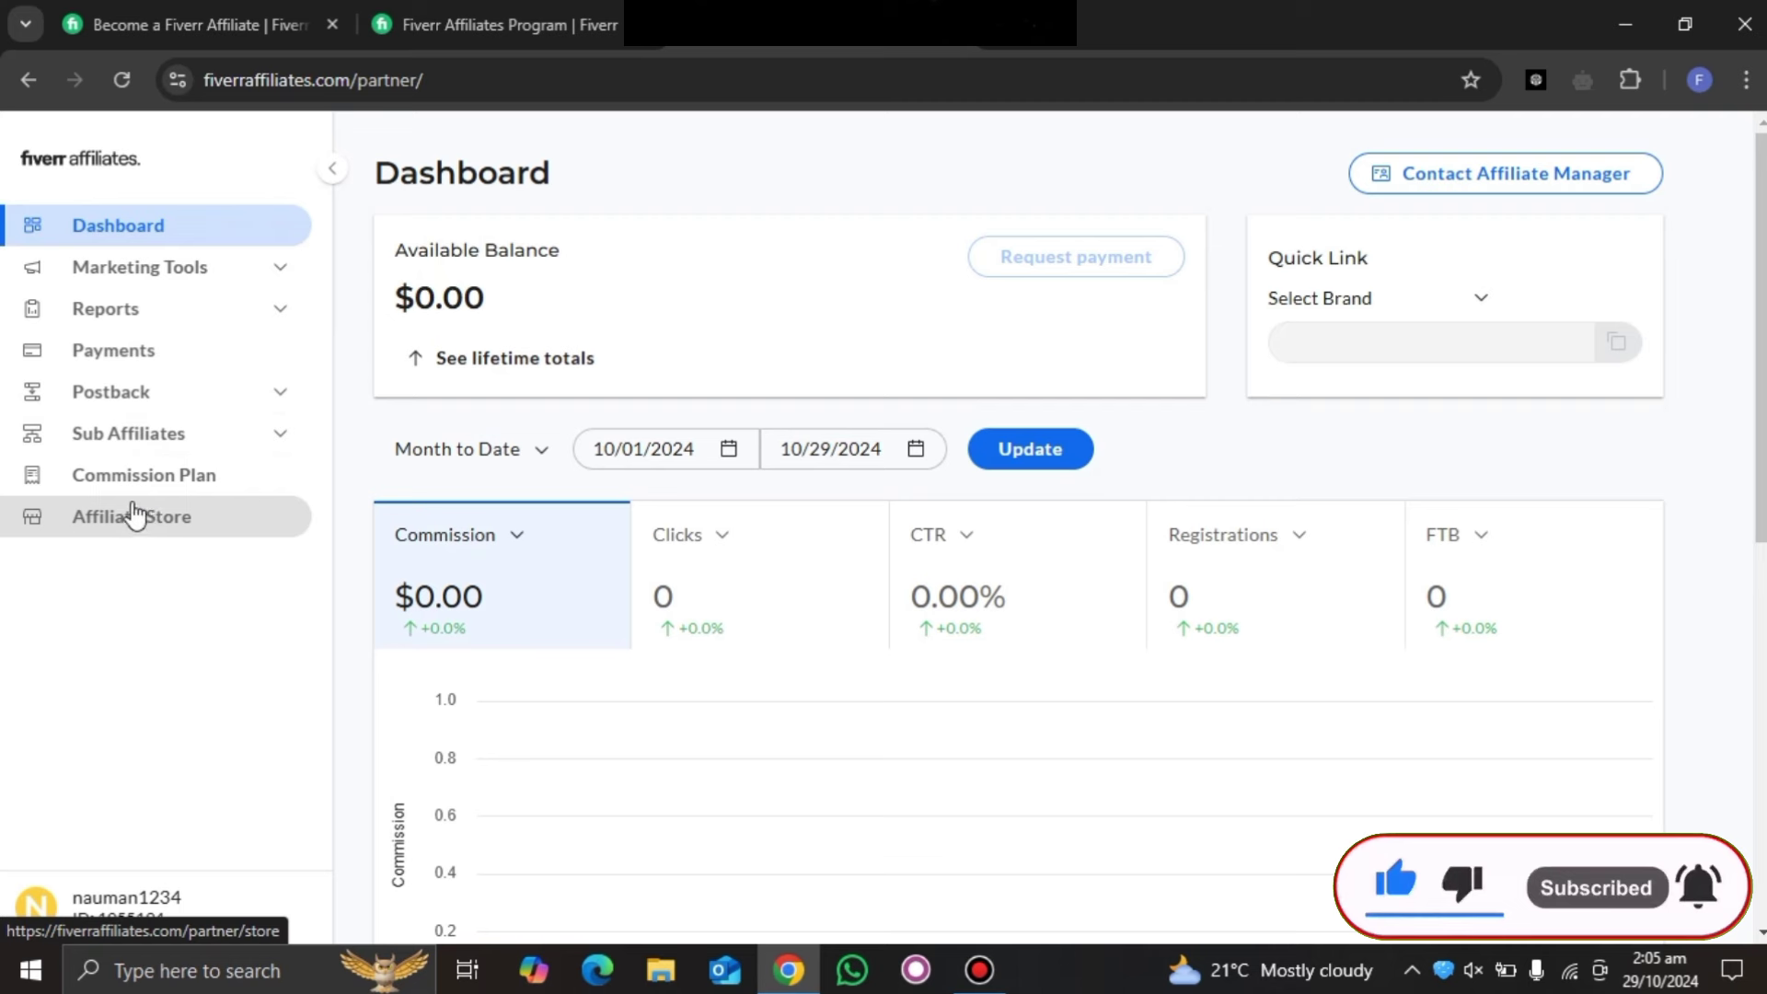
click(162, 274)
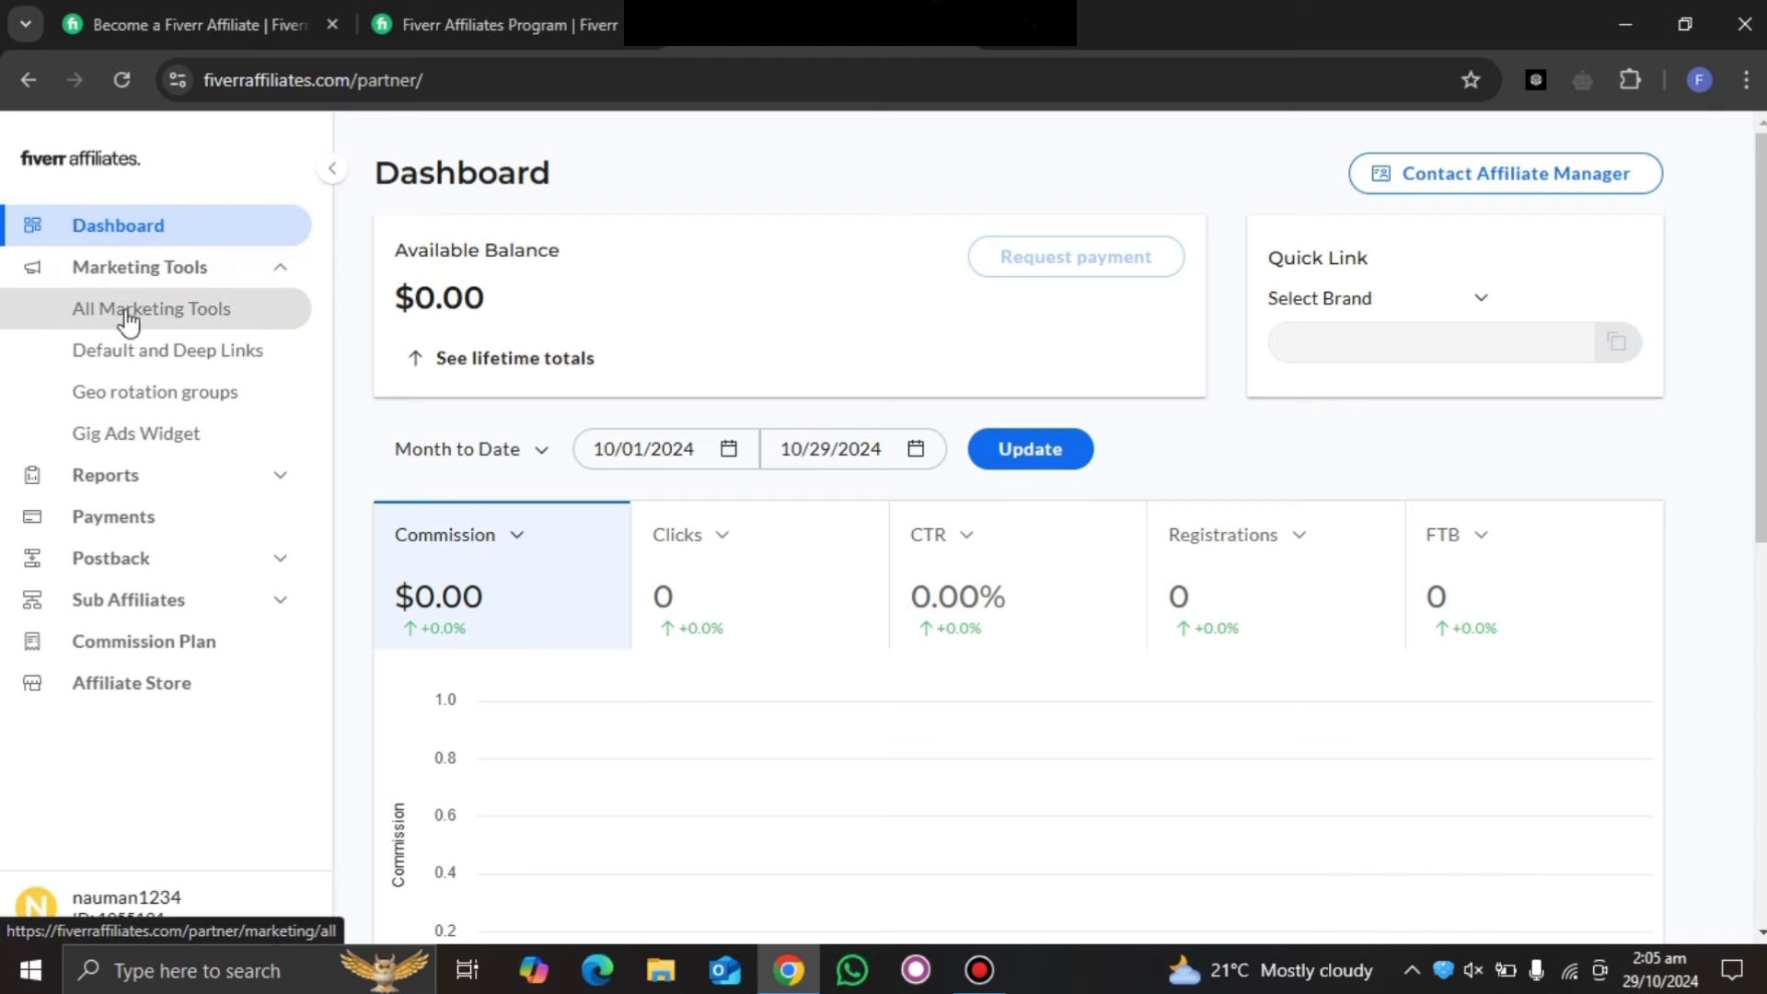
click(170, 322)
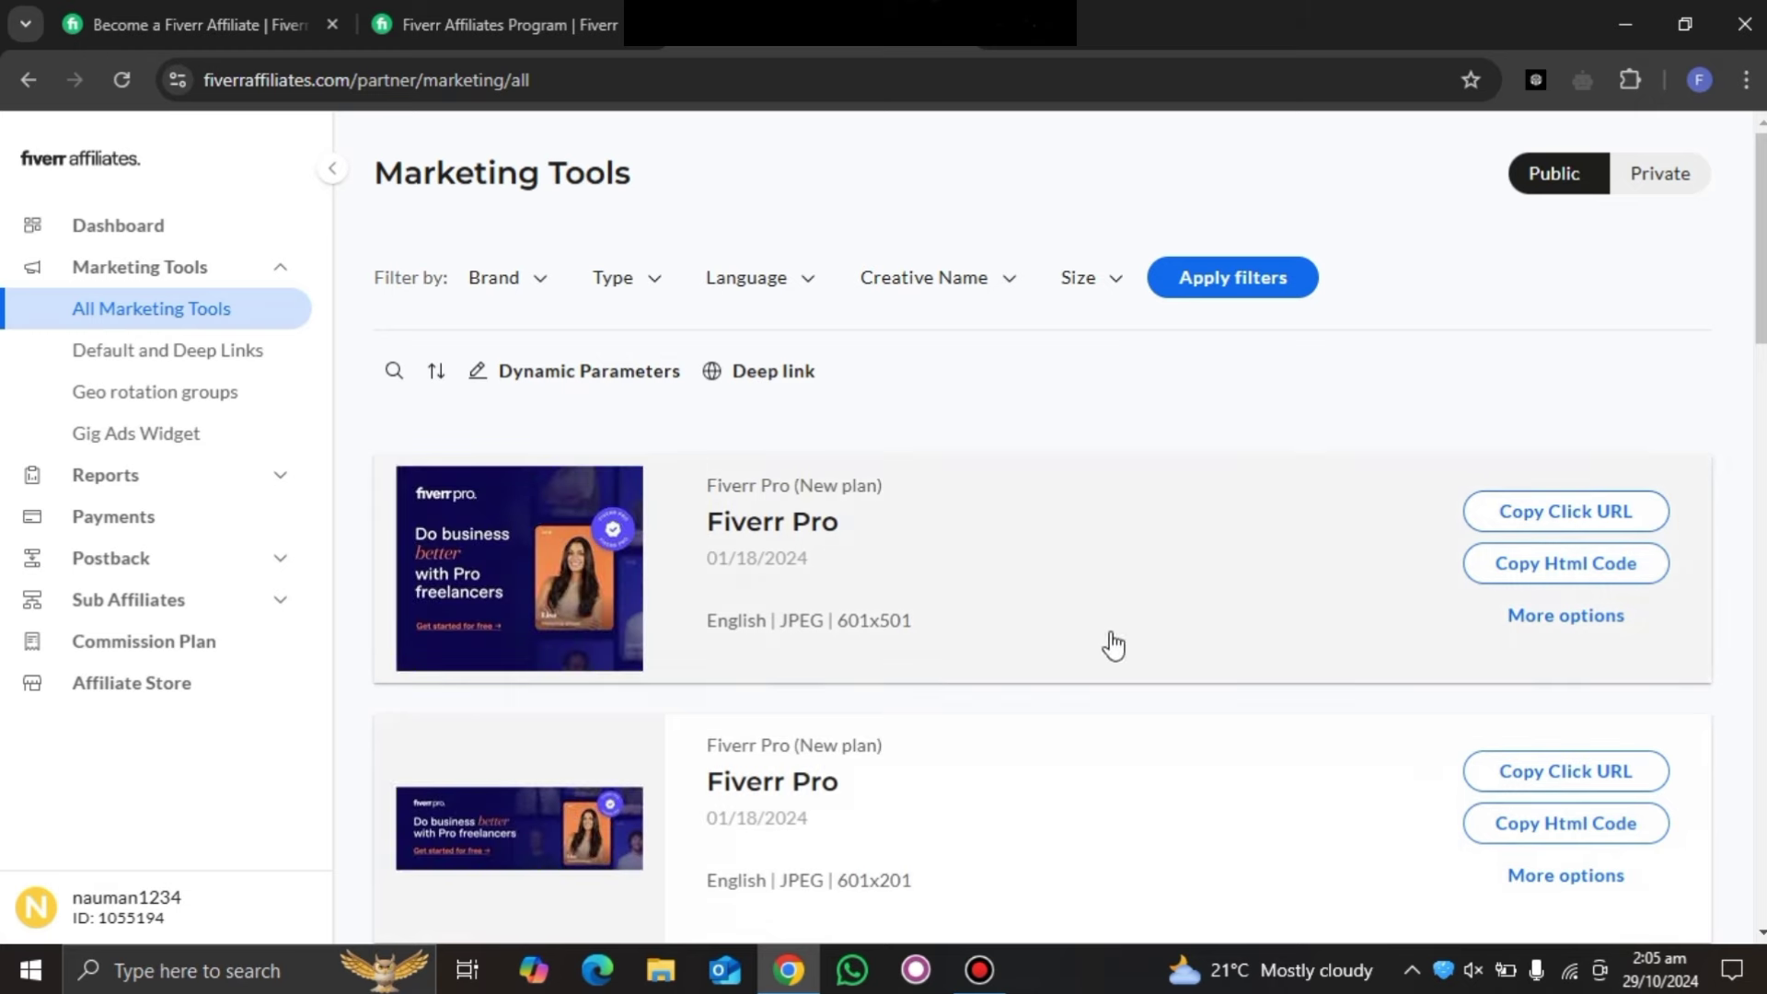
scroll(1331, 692, down, 8)
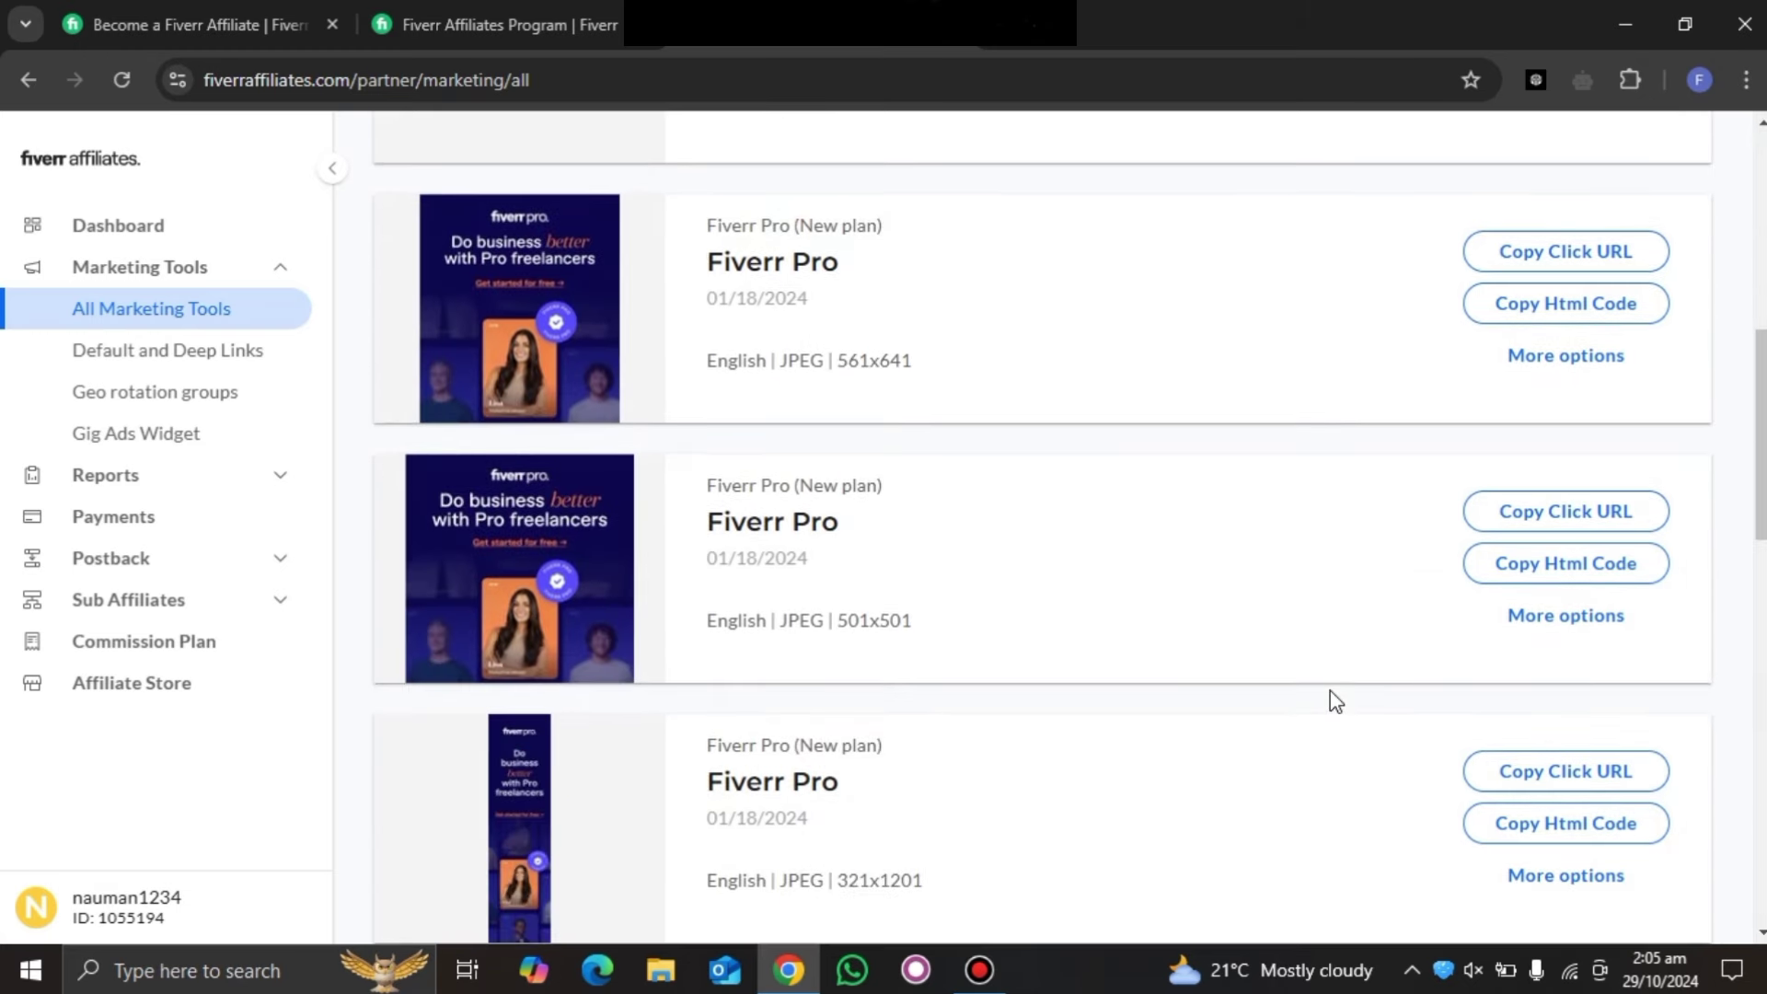
scroll(1329, 699, up, 5)
scroll(1329, 700, up, 3)
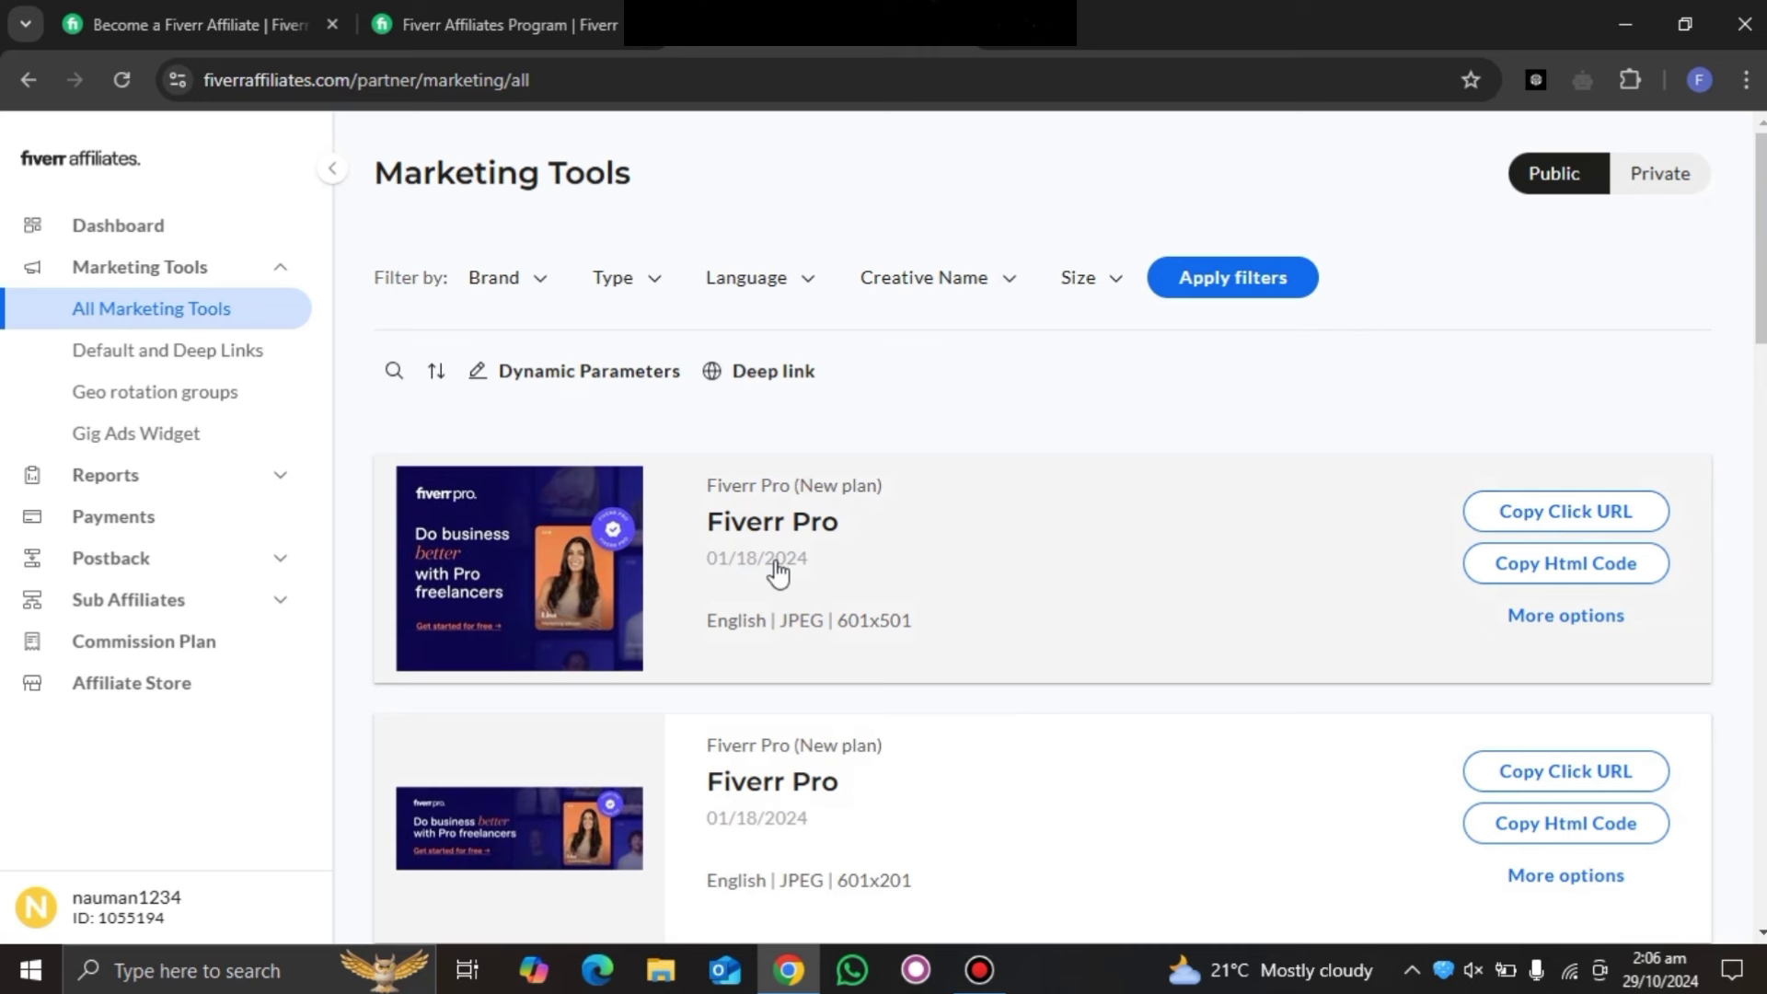
click(1566, 531)
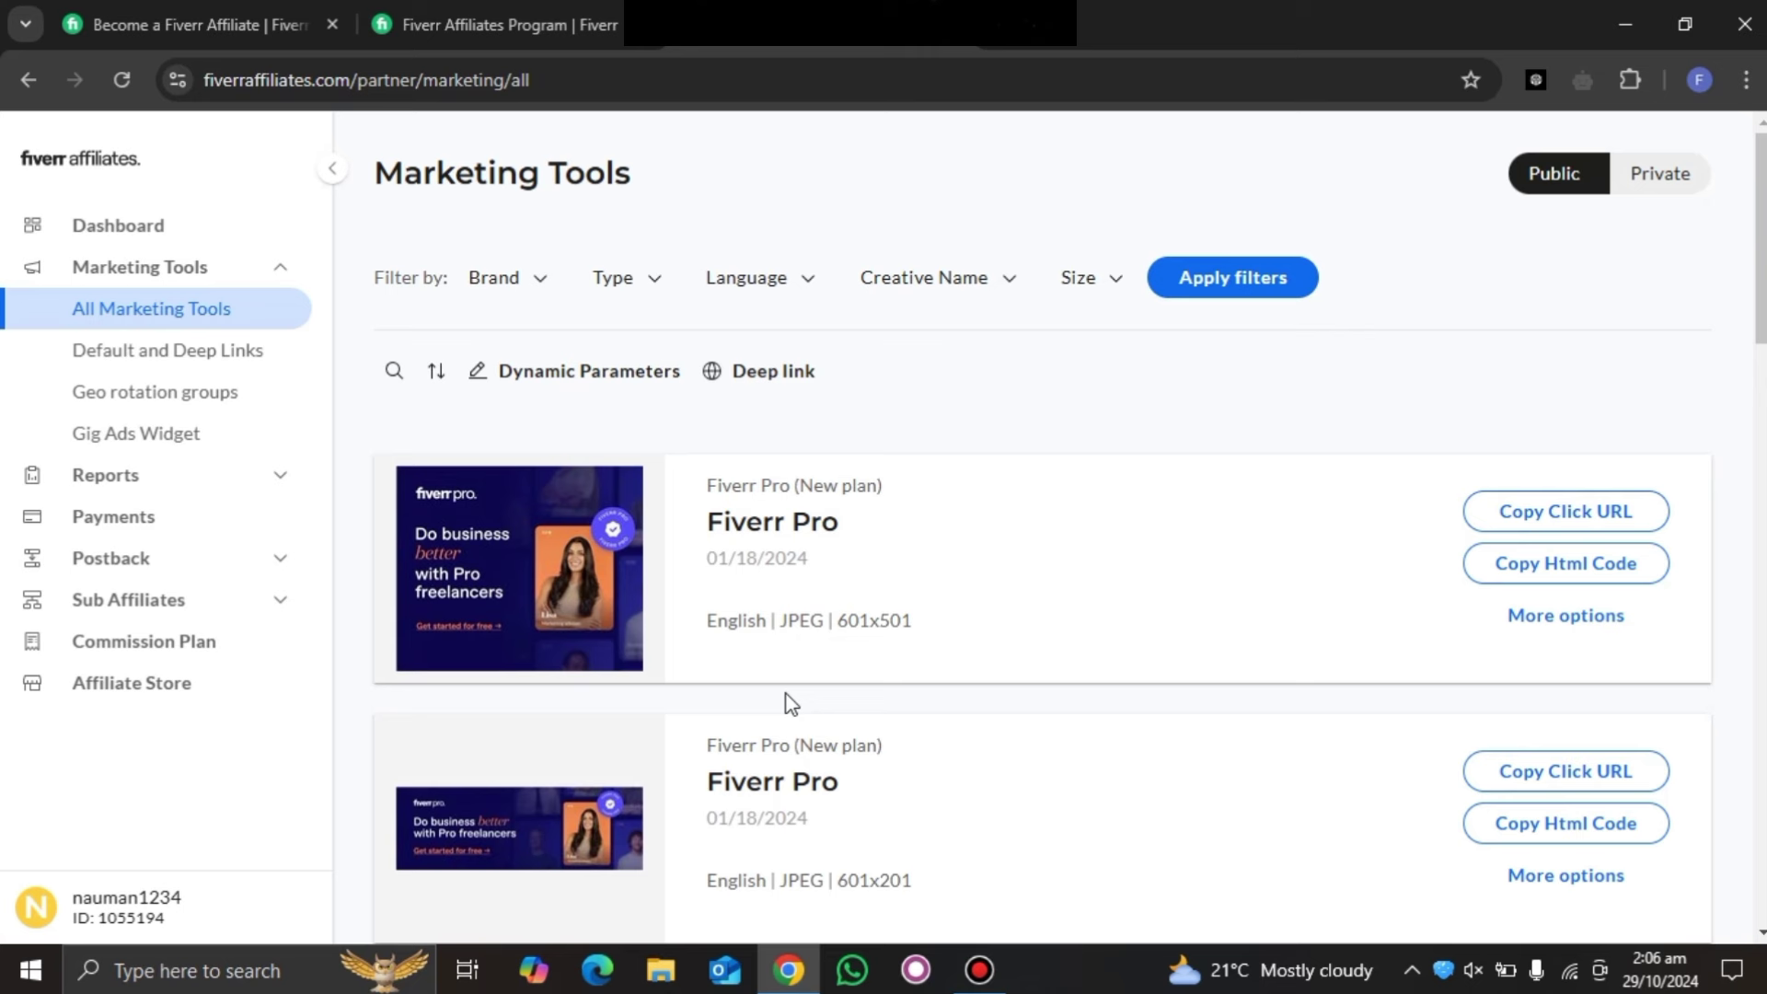
click(1578, 513)
Search the web for "tiktok" in a new browser tab and open the official TikTok site
click(959, 43)
click(552, 85)
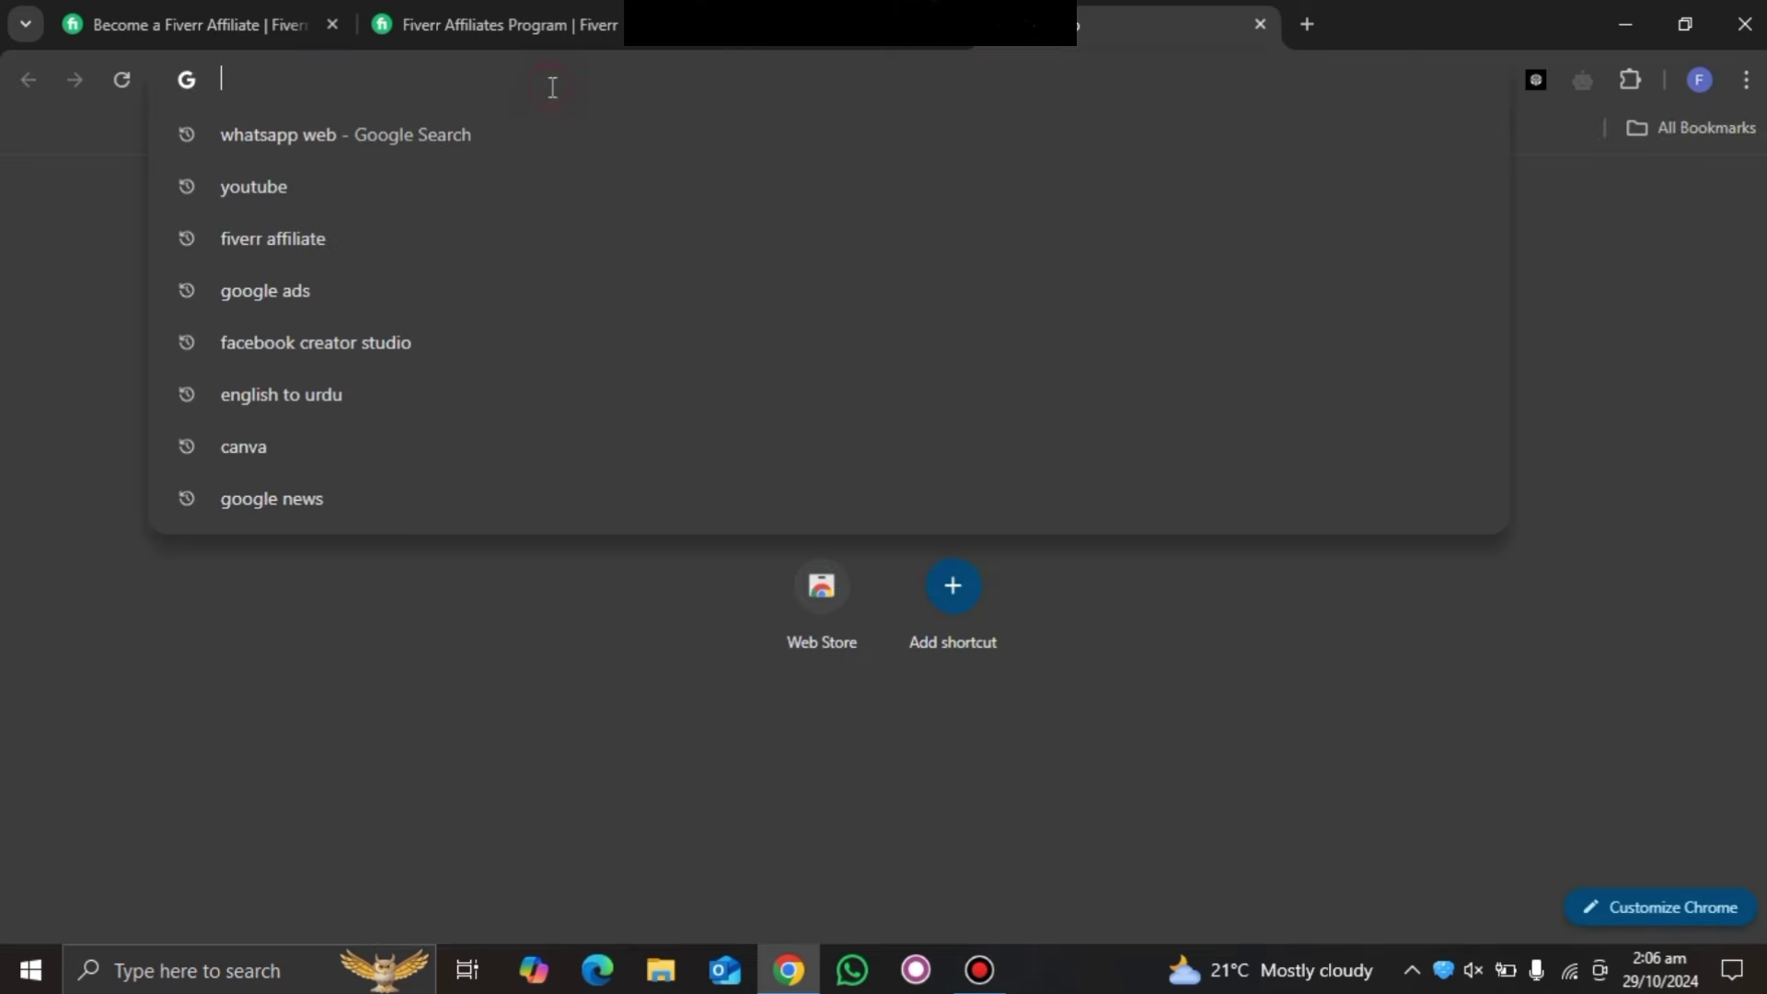
text(tiktok)
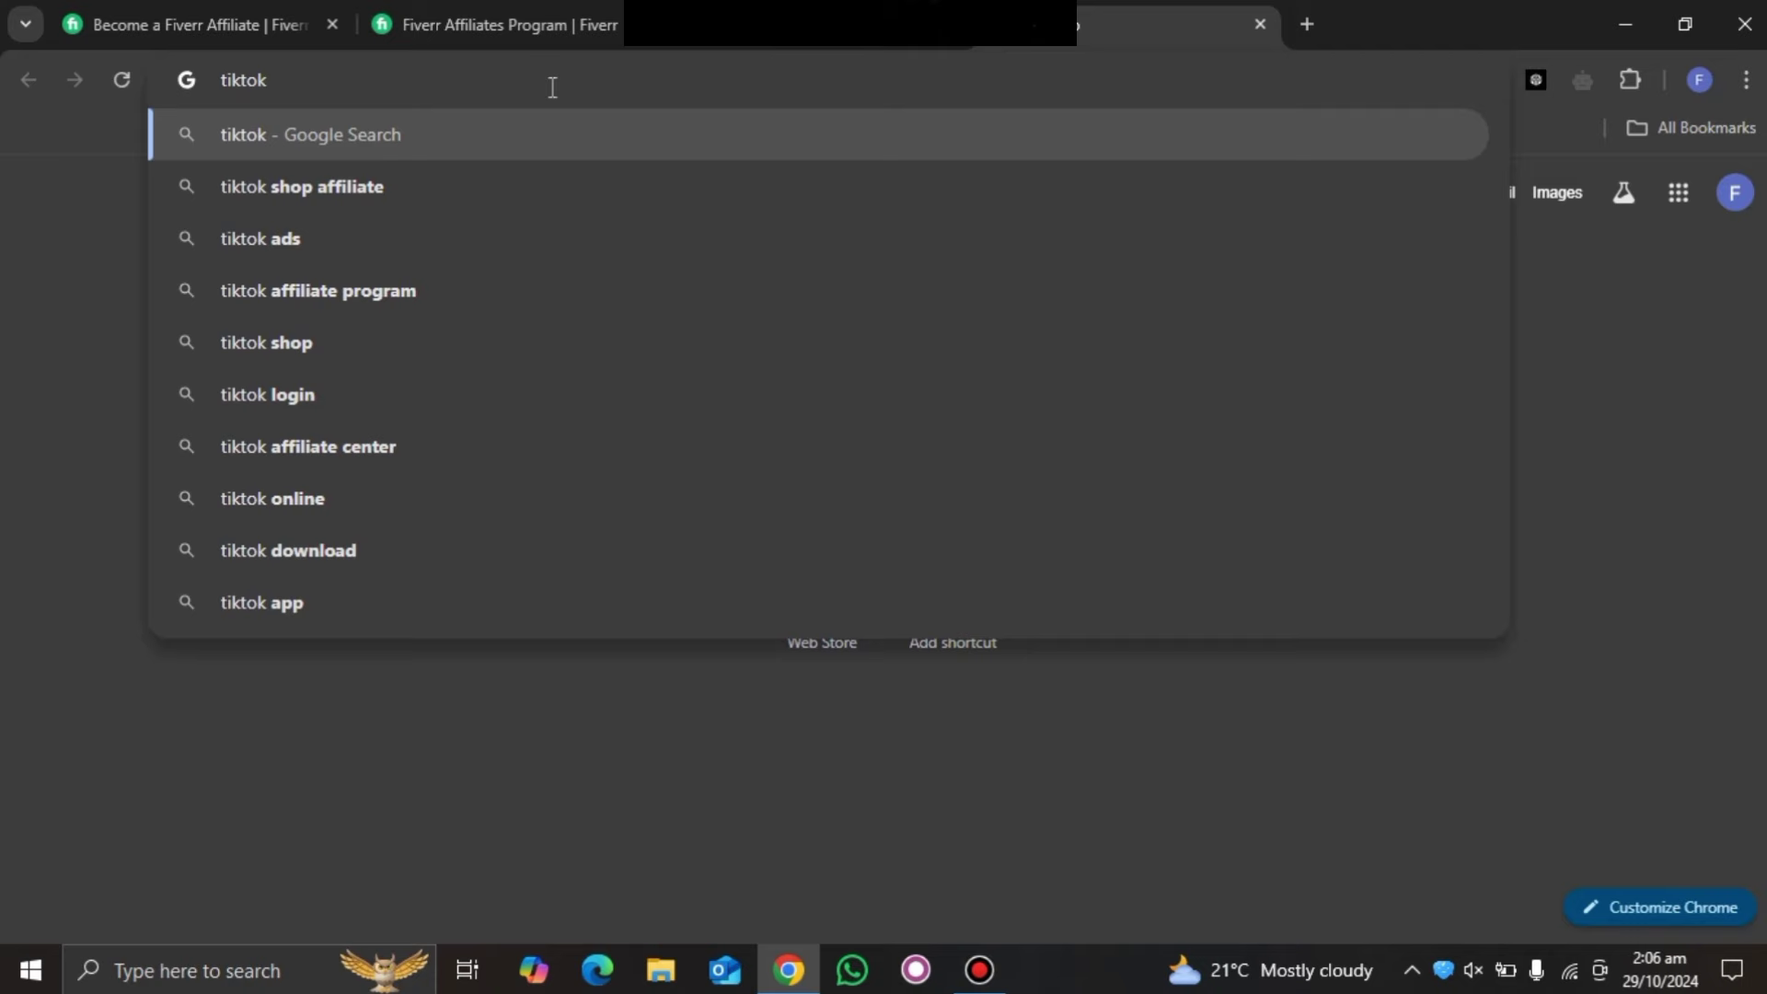
key(Return)
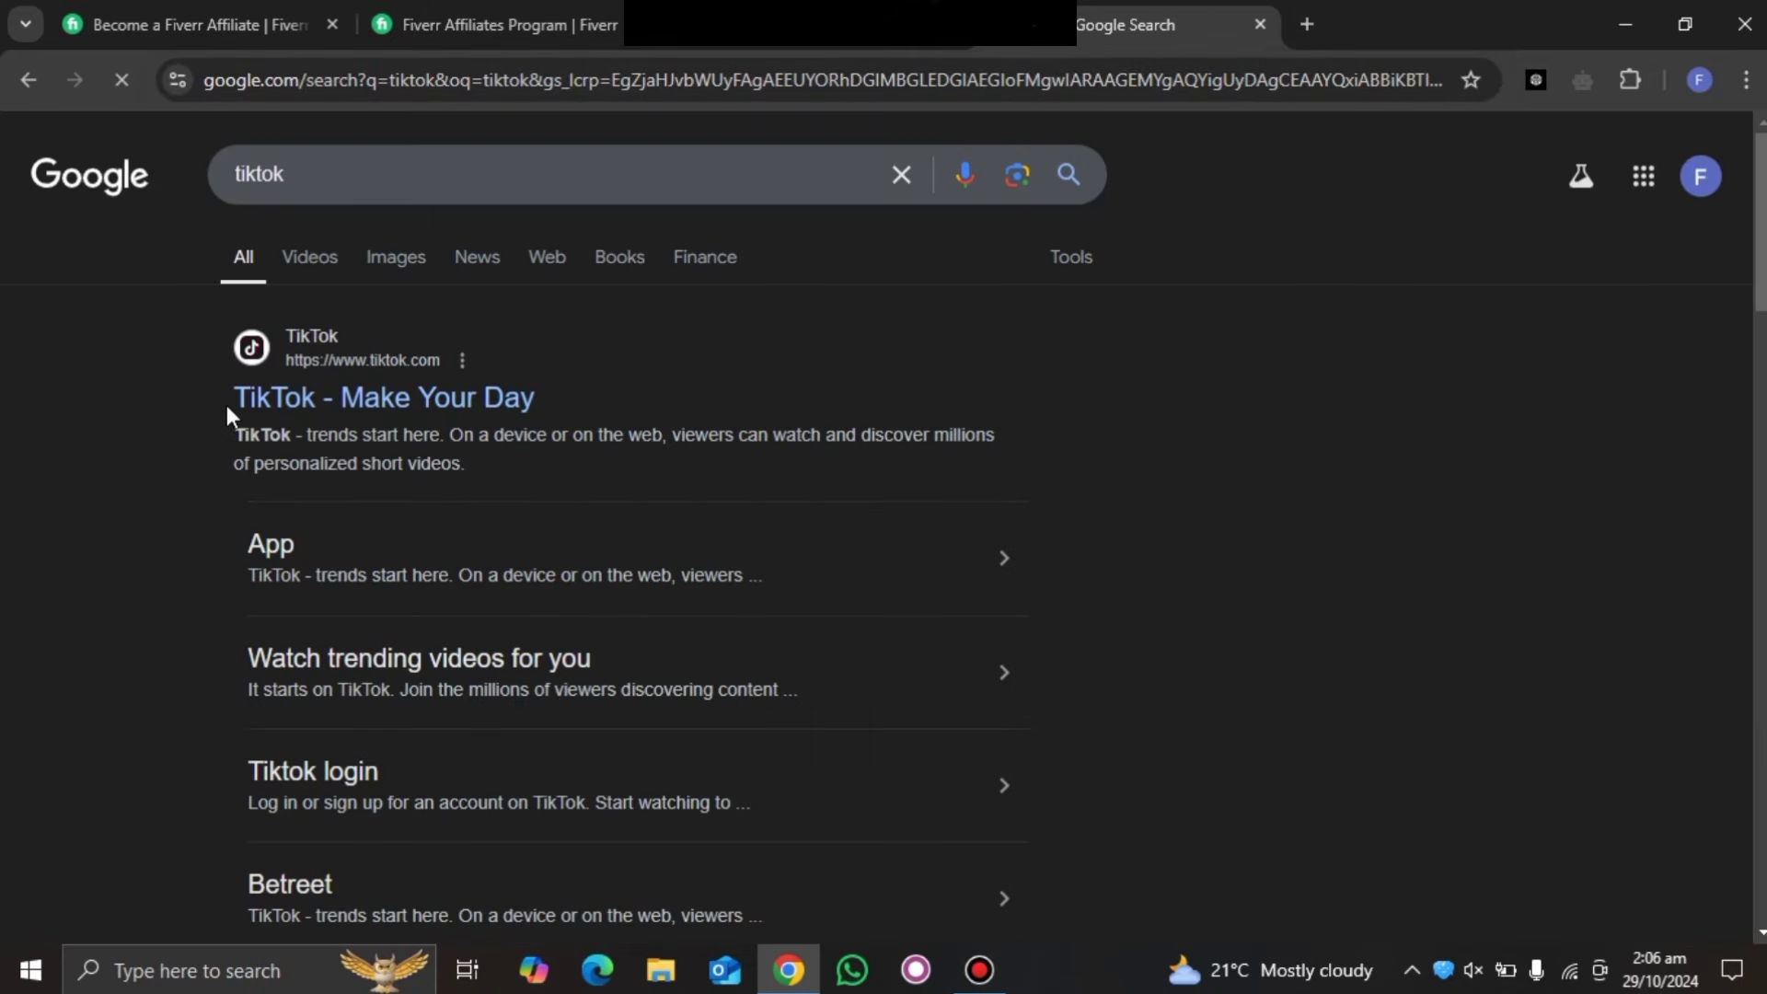
click(247, 401)
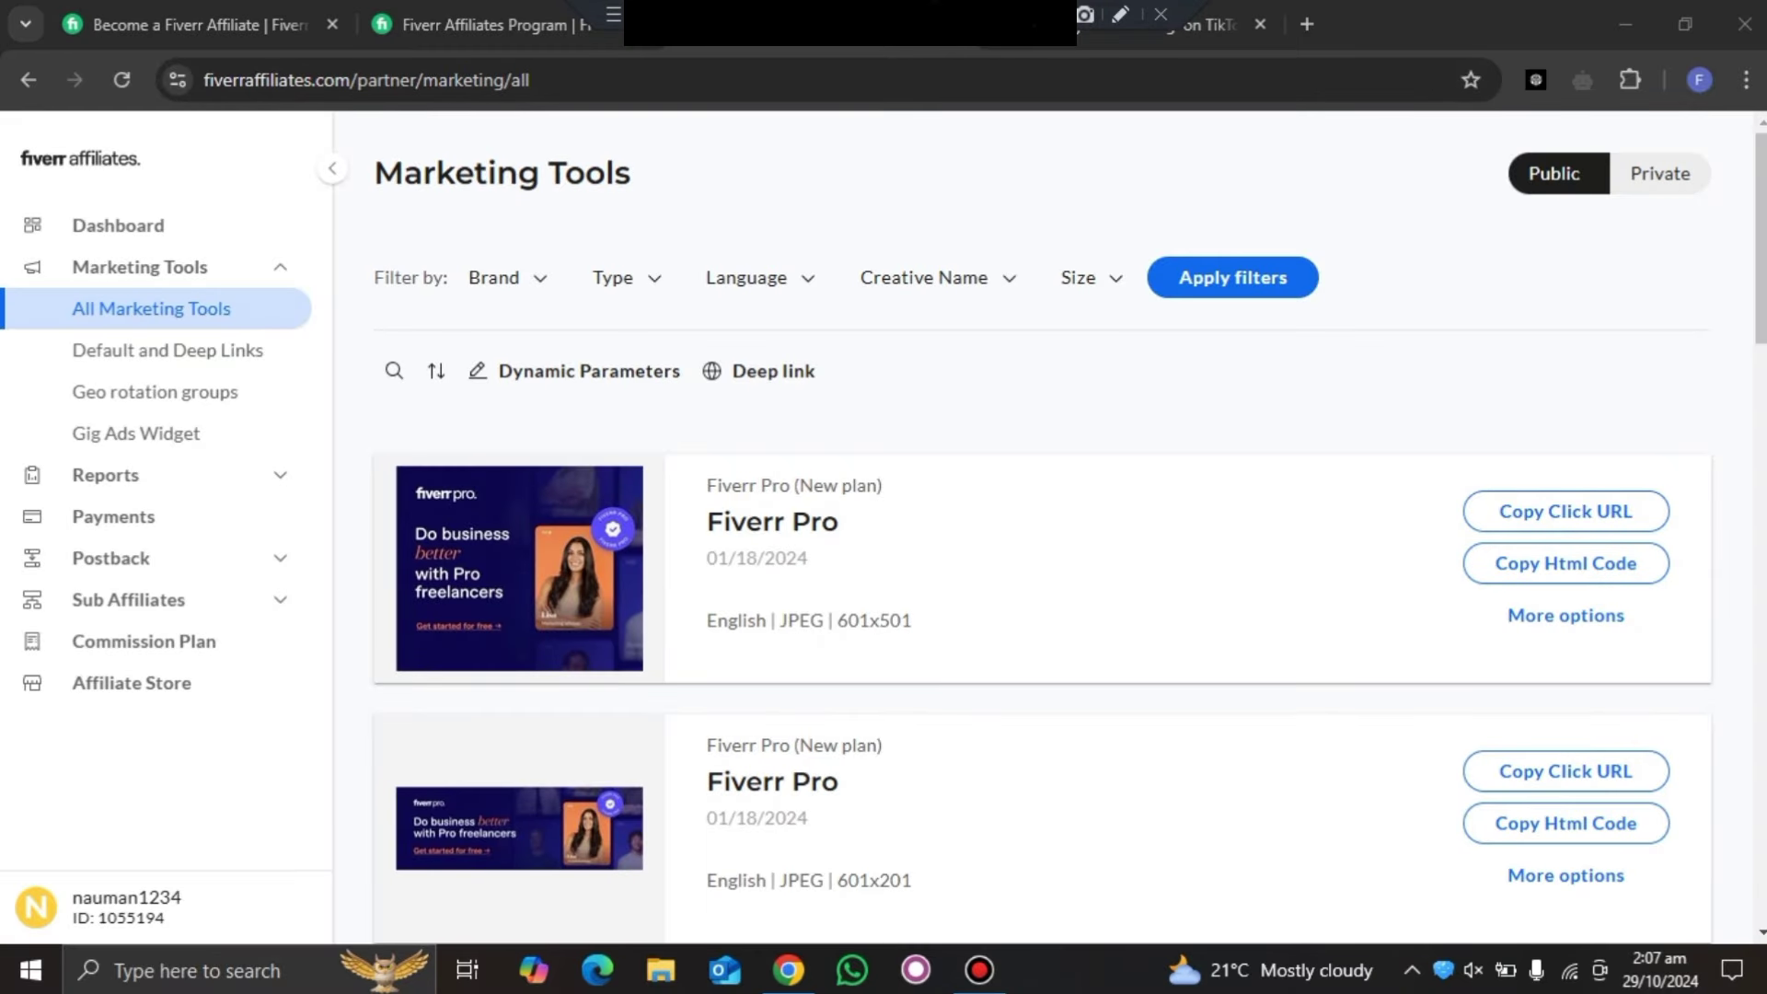
Switch to TikTok and limit the "digital marketing" search results to videos
click(1207, 24)
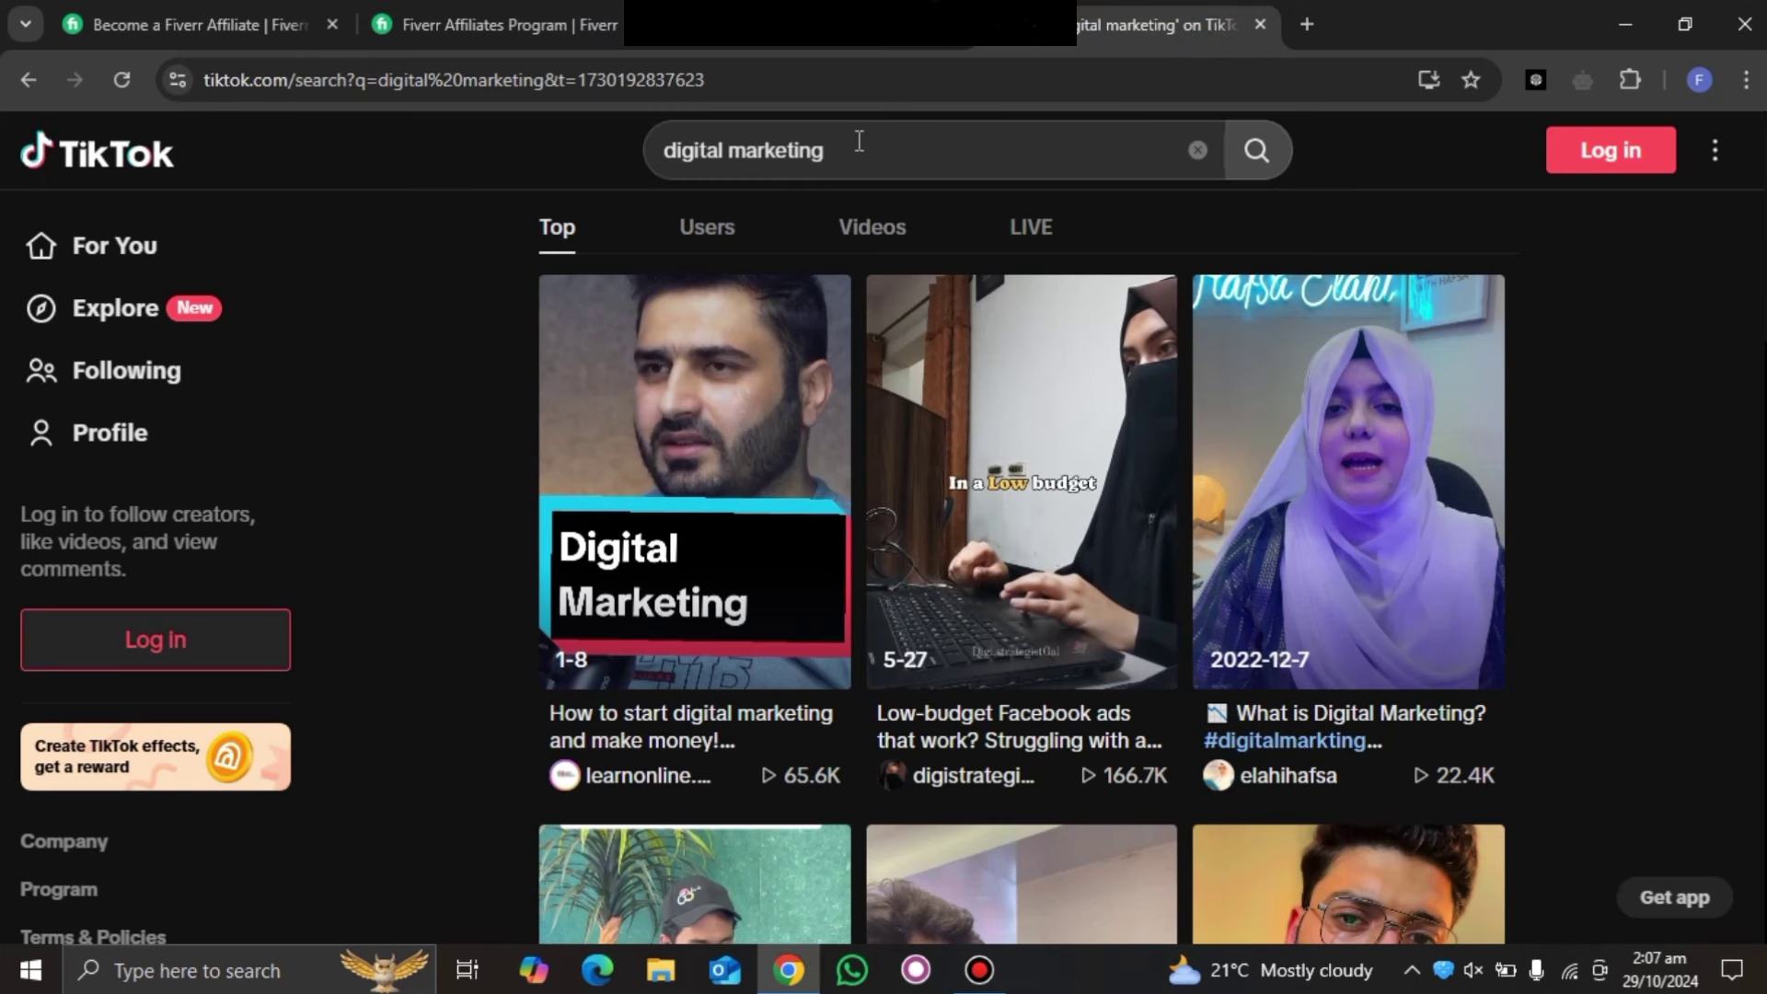
click(872, 230)
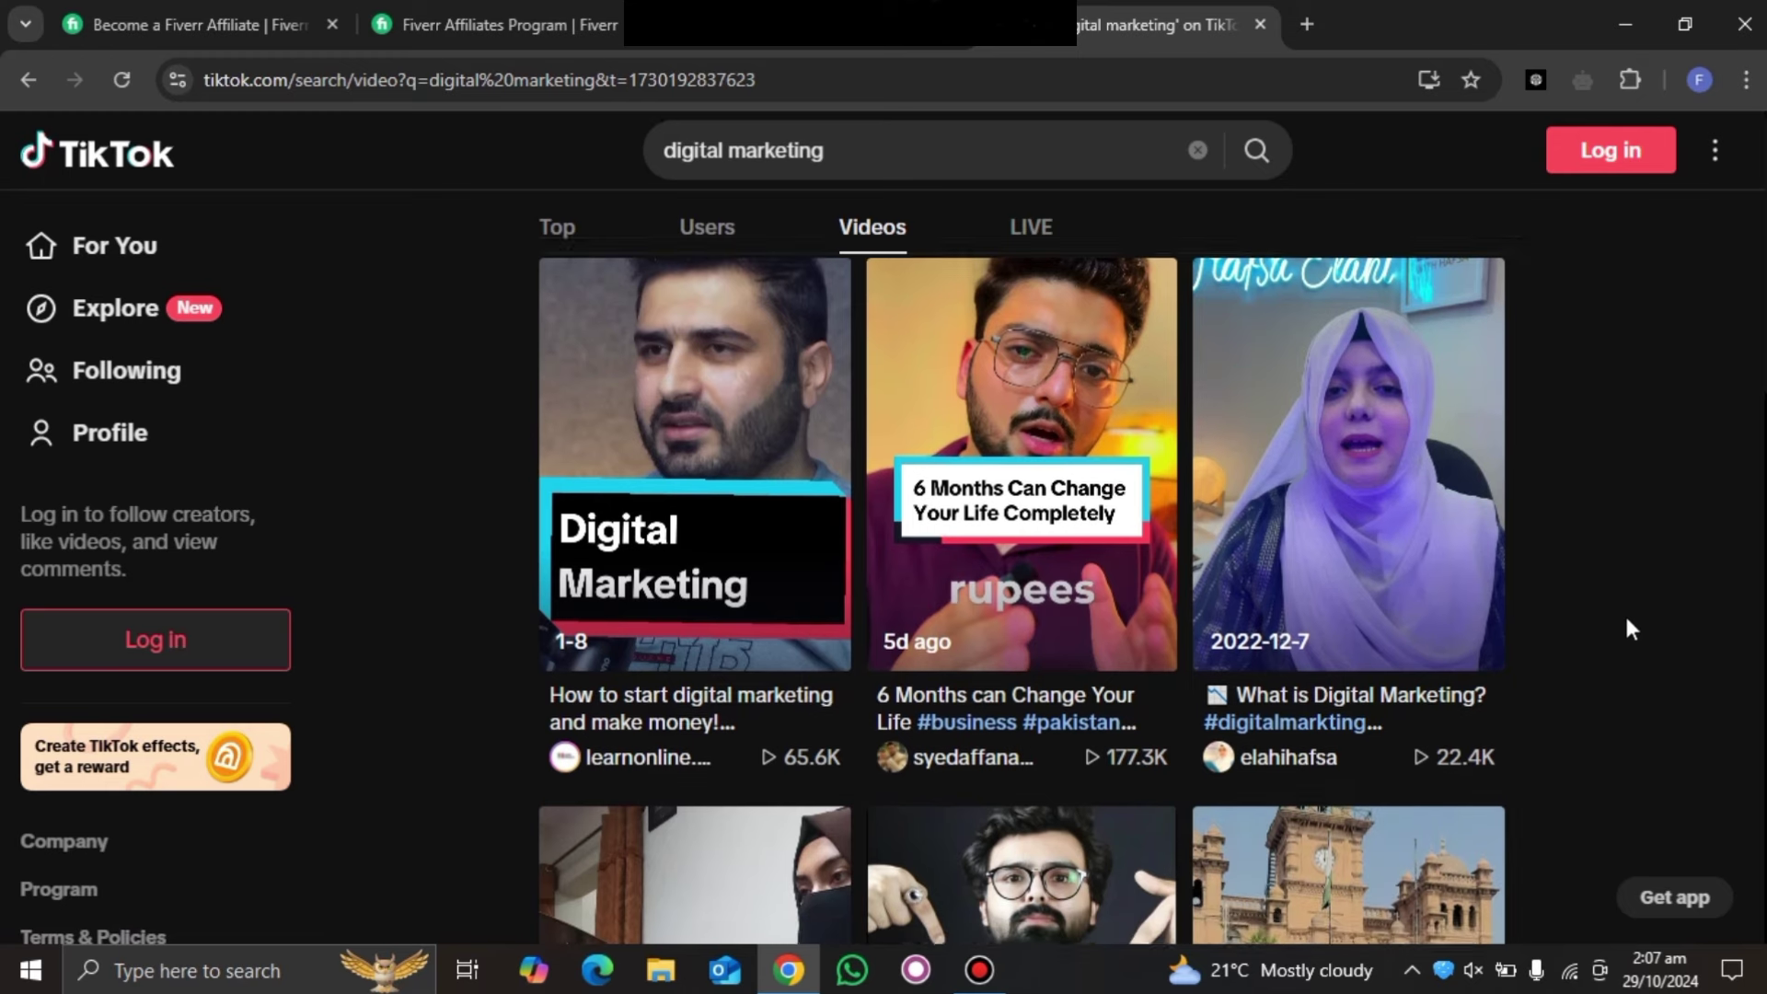
scroll(1626, 626, down, 1)
scroll(1117, 763, up, 1)
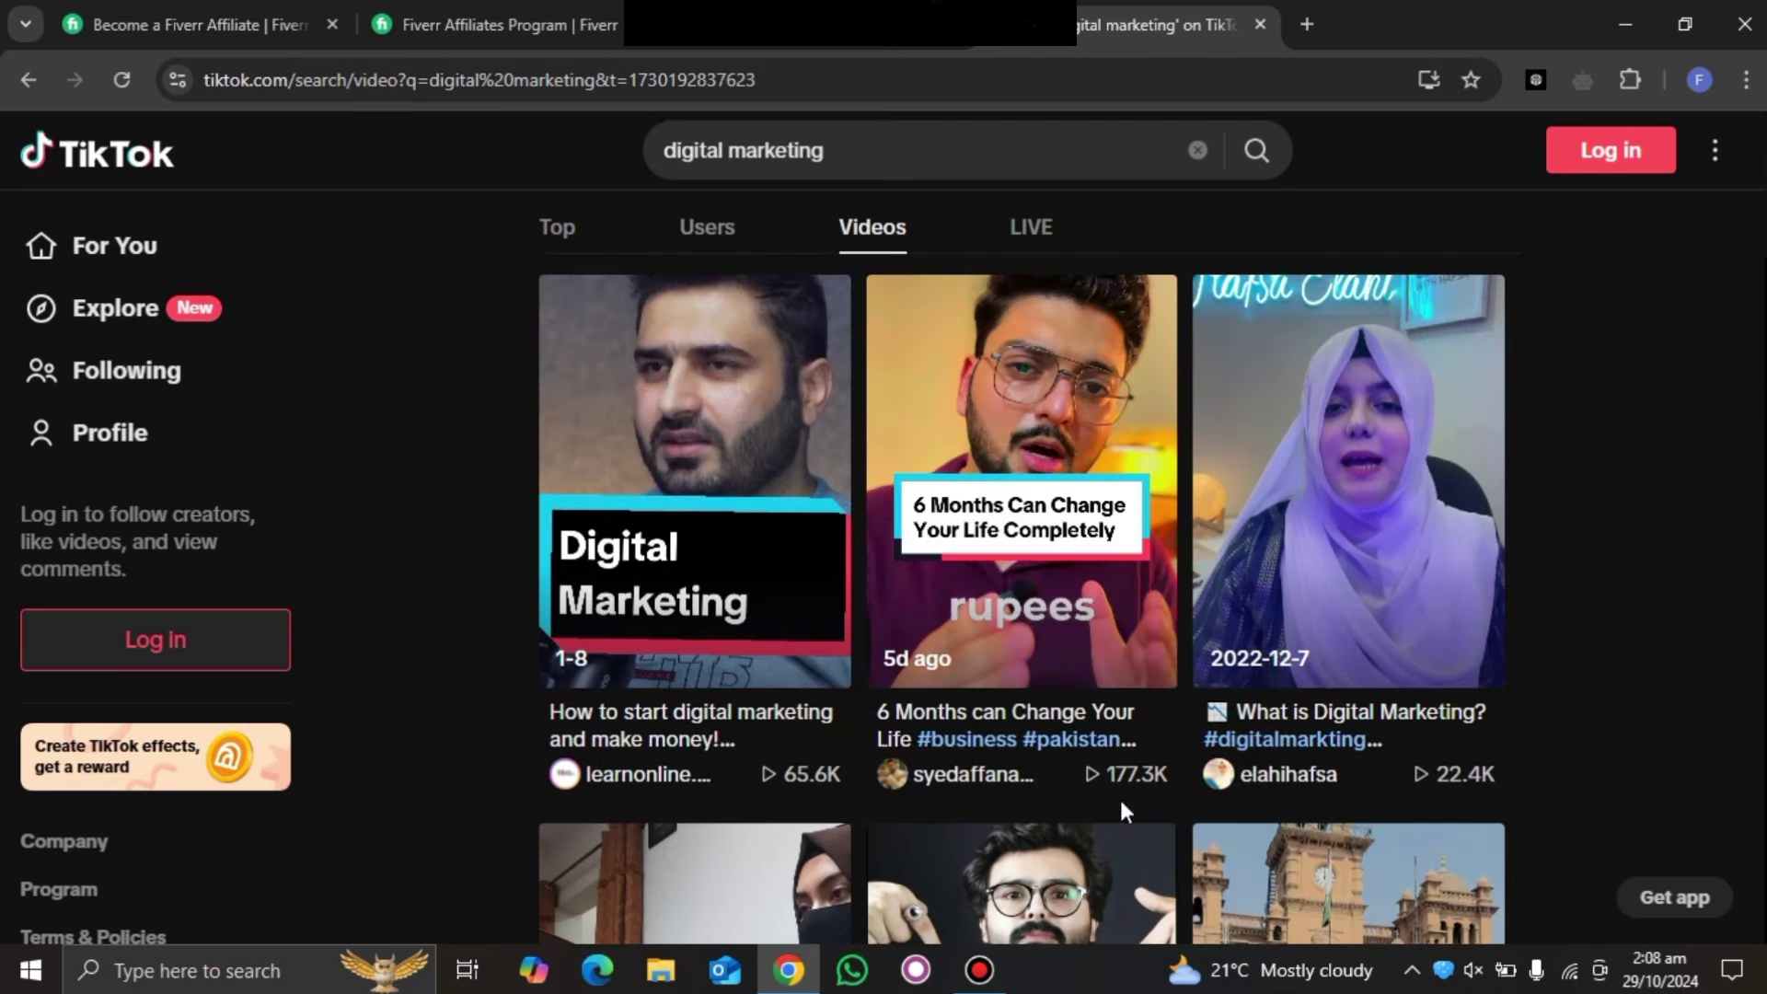
Open and pause the "6 Months can Change Your Life" video and read through its comments for interested viewers
click(1408, 920)
click(525, 576)
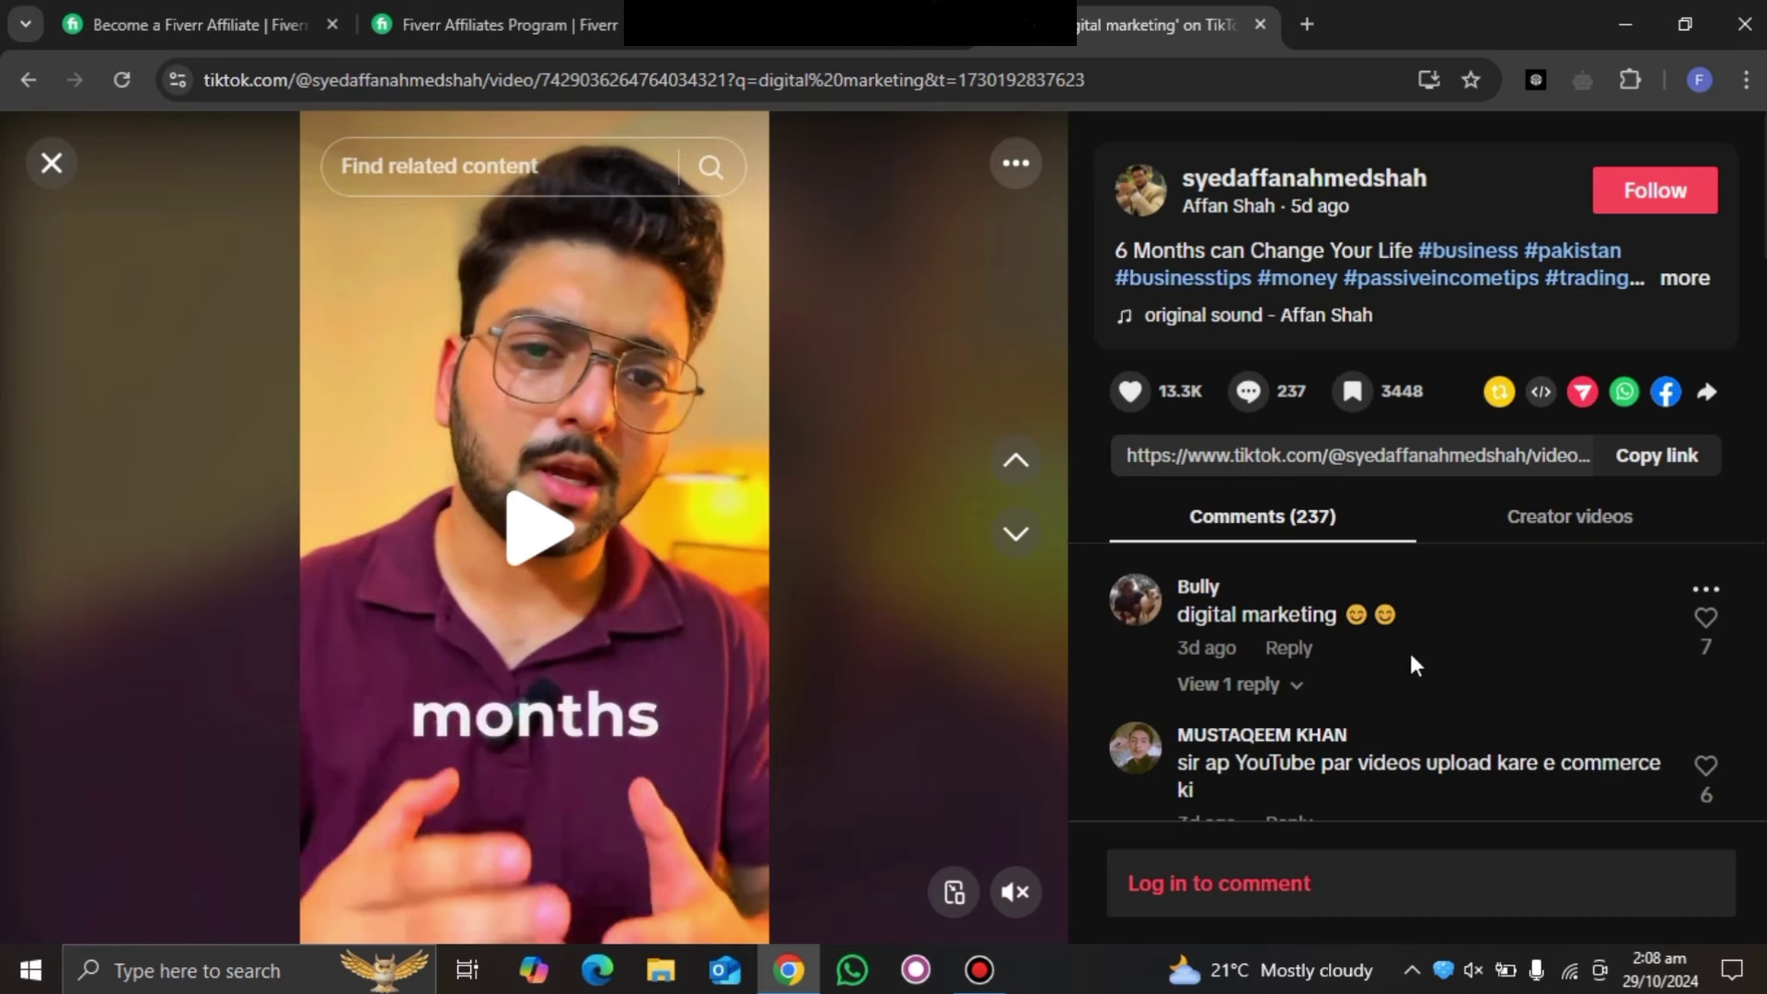
scroll(1410, 650, down, 10)
scroll(1346, 560, down, 8)
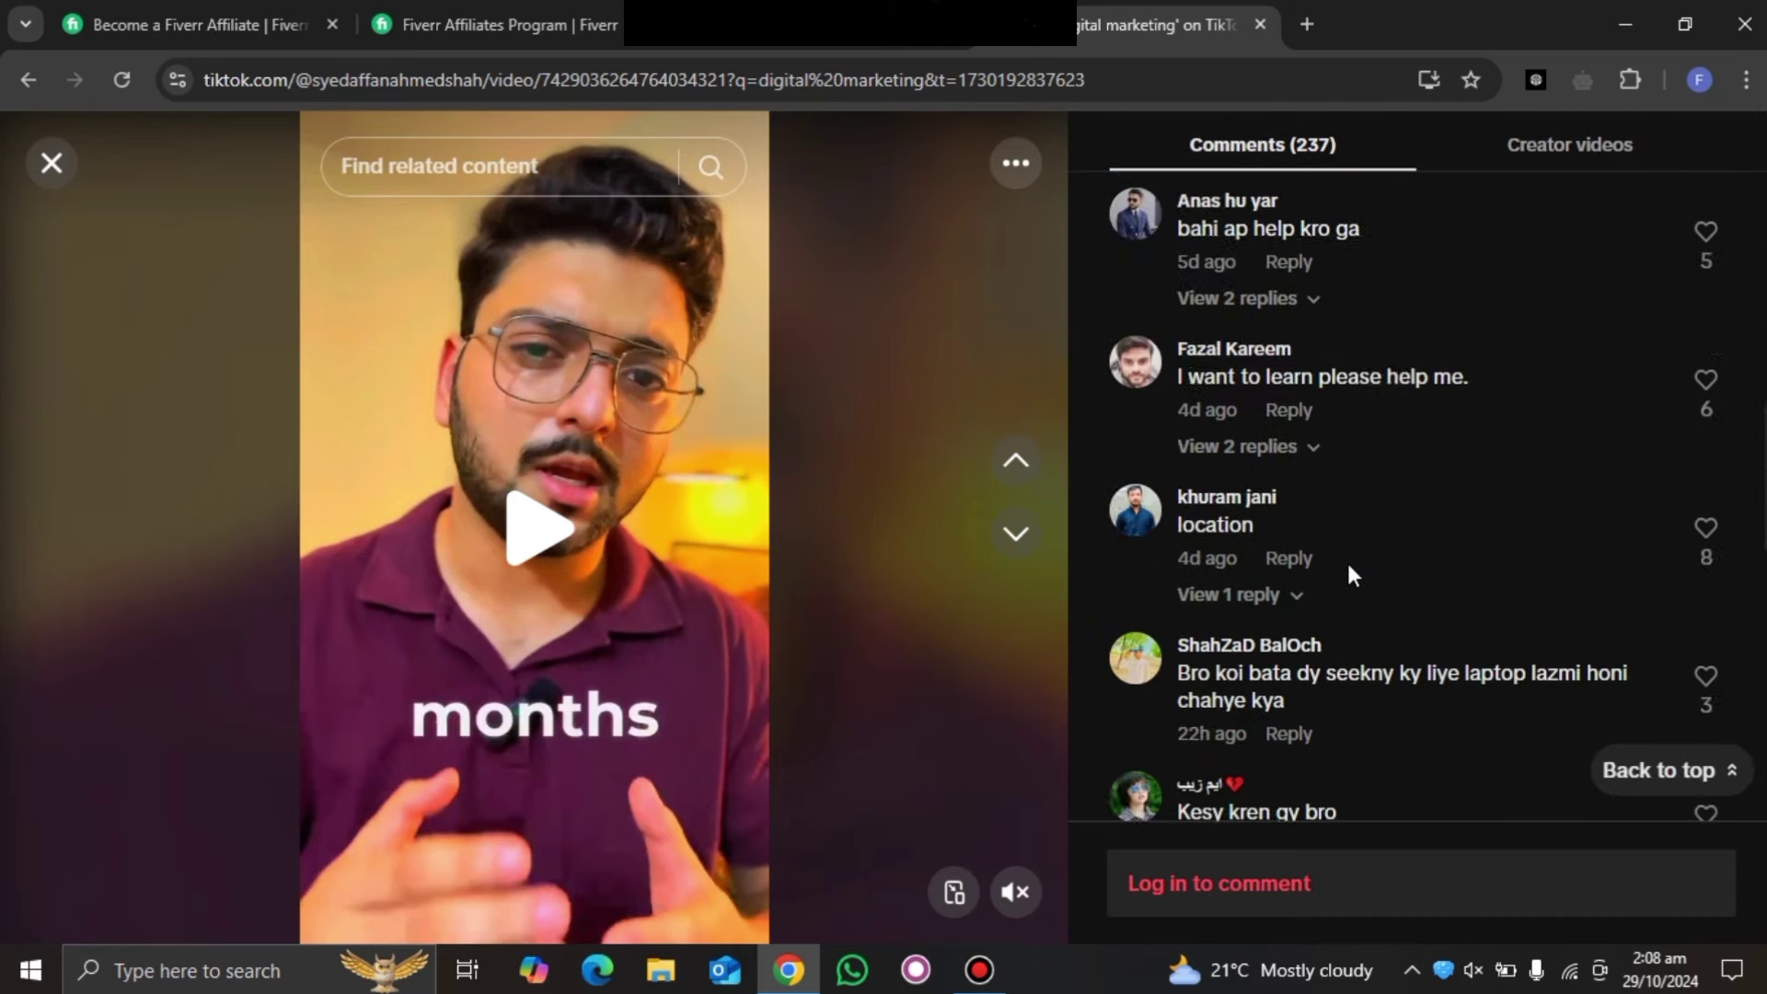
scroll(1346, 583, down, 4)
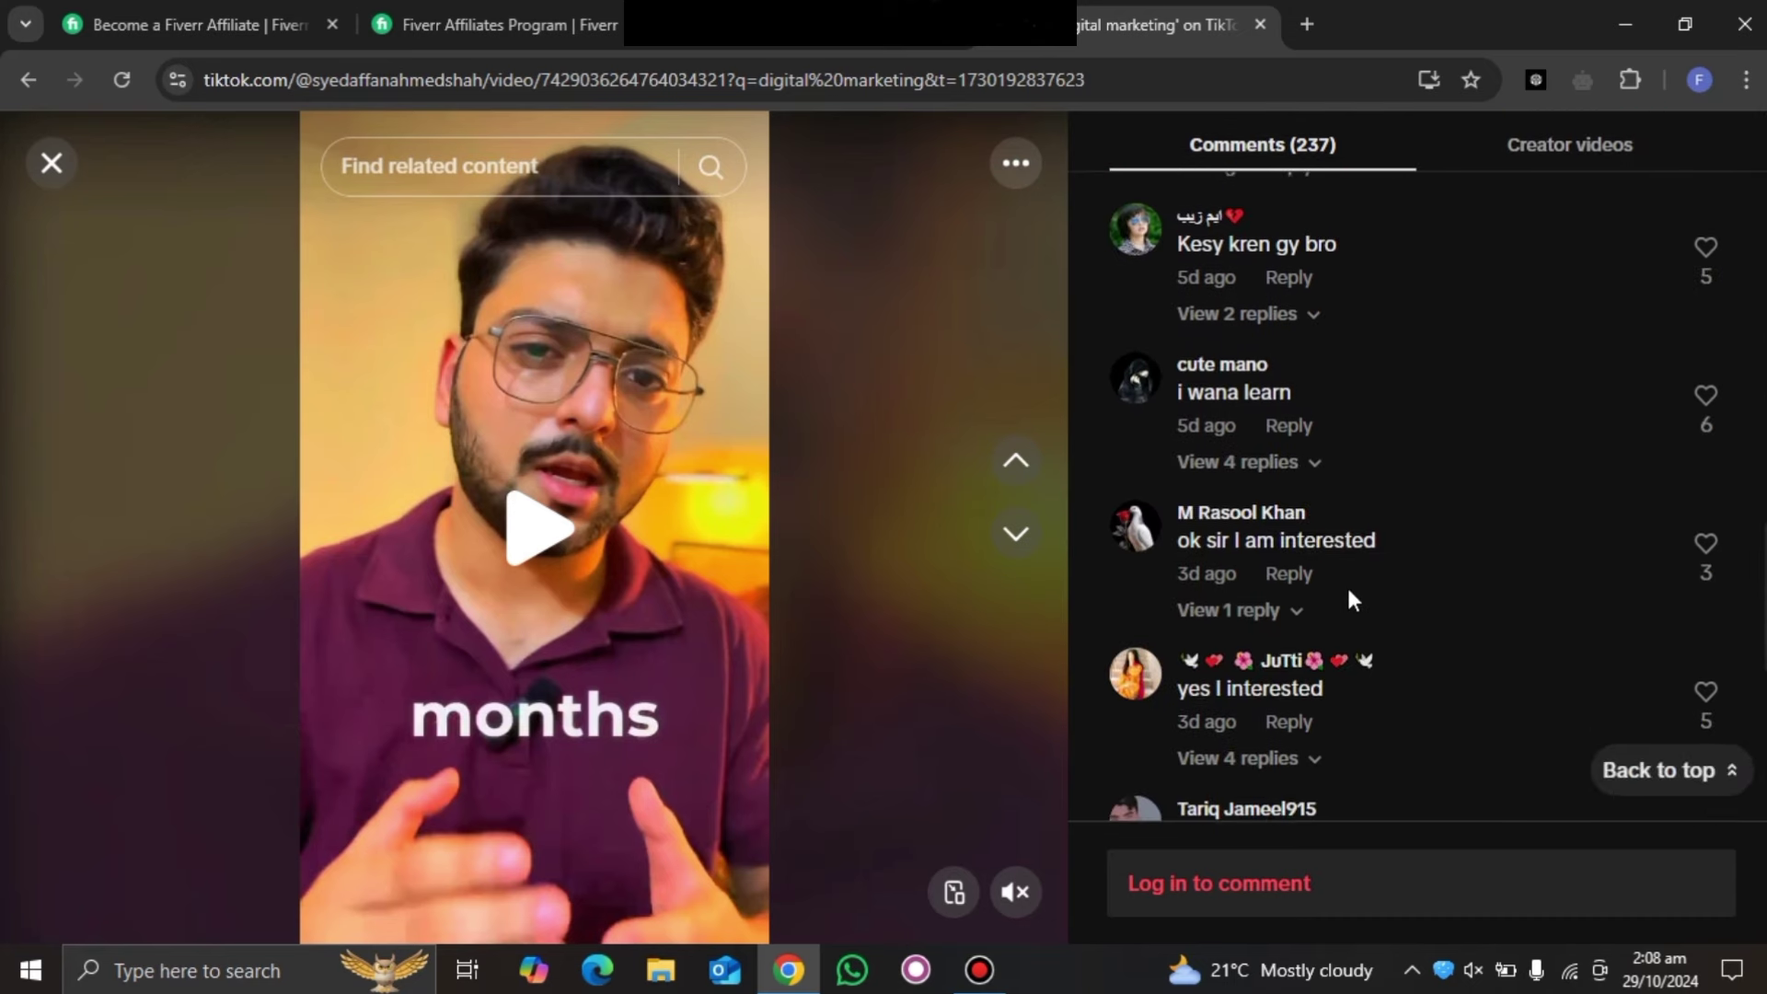
scroll(1346, 584, up, 4)
scroll(1346, 583, down, 7)
scroll(1352, 597, down, 3)
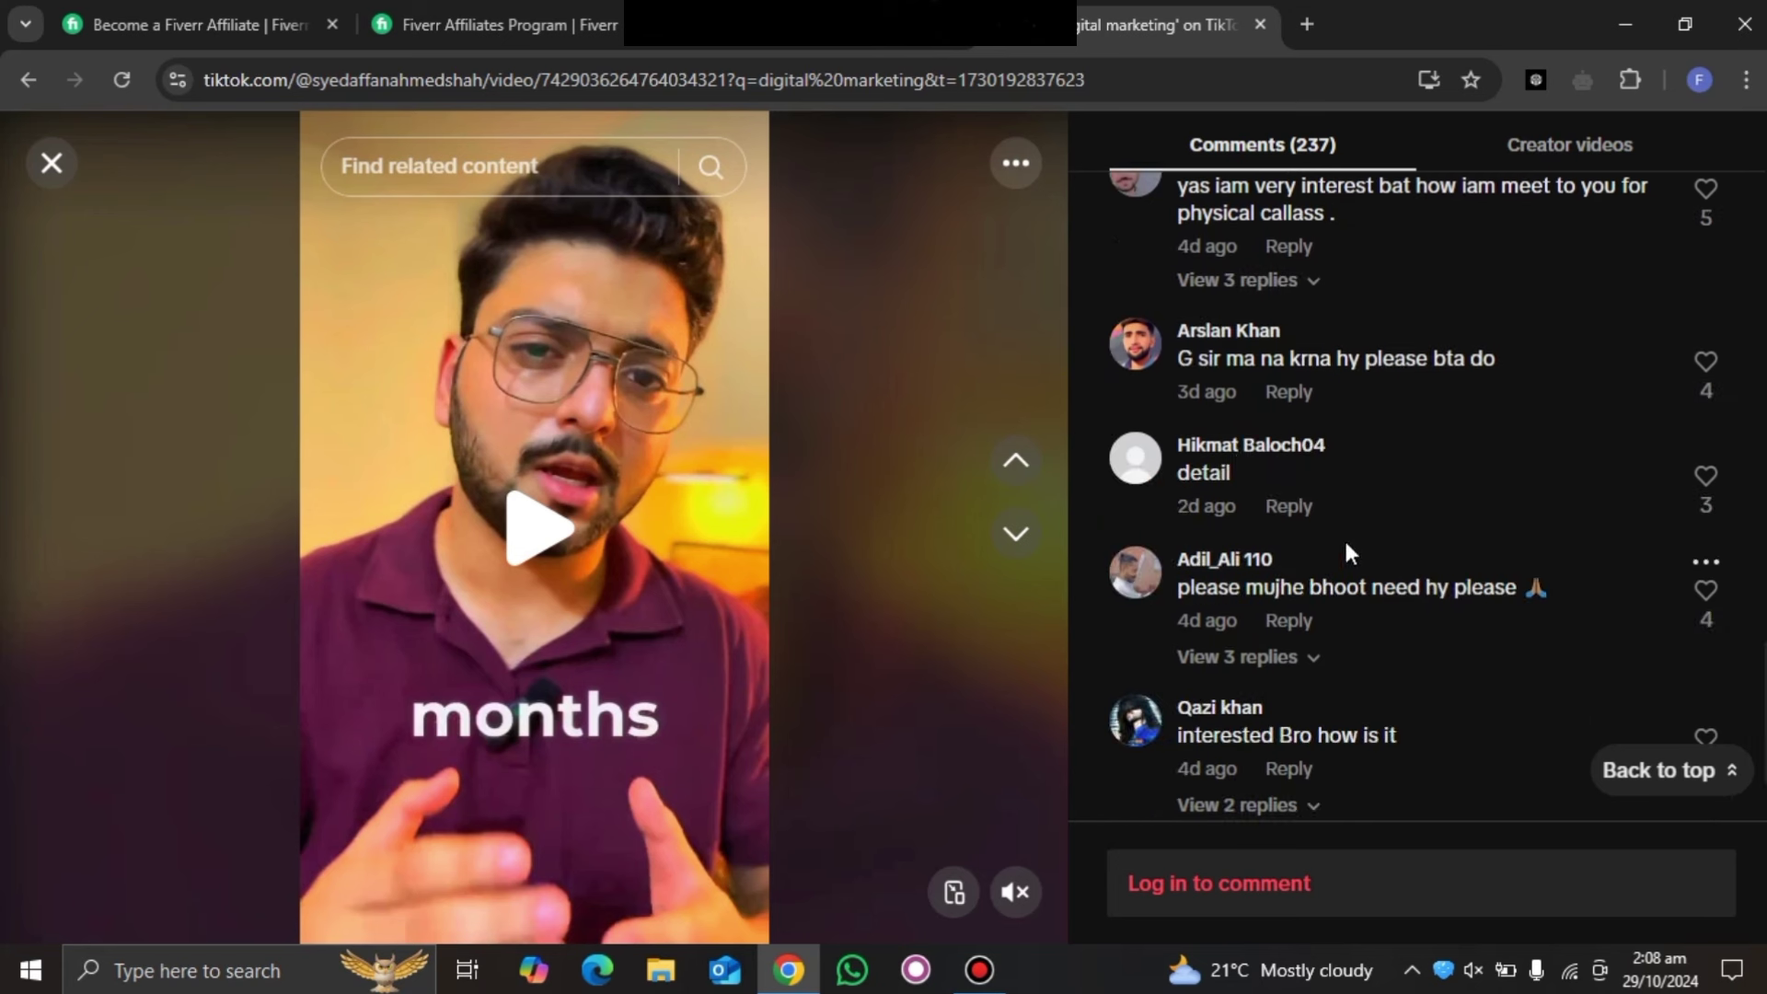
scroll(1343, 644, down, 7)
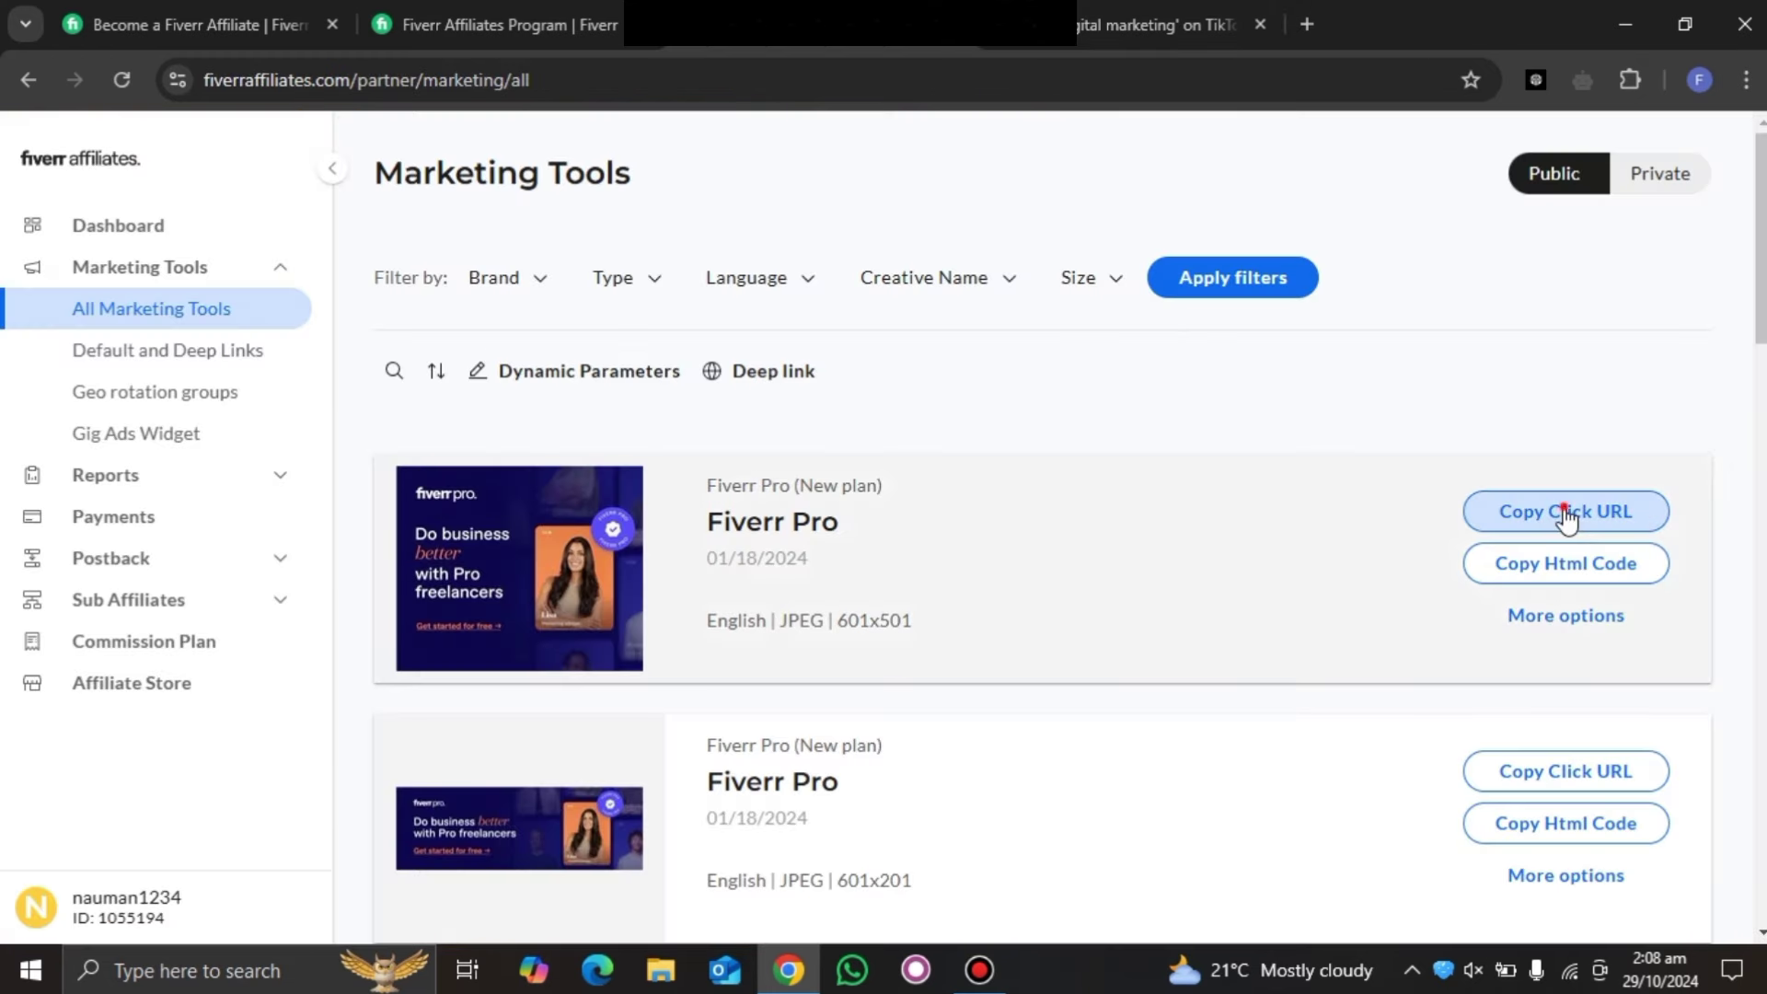
Copy the click URL of the 601x501 Fiverr Pro creative in Fiverr Affiliates and return to the TikTok video
click(1566, 510)
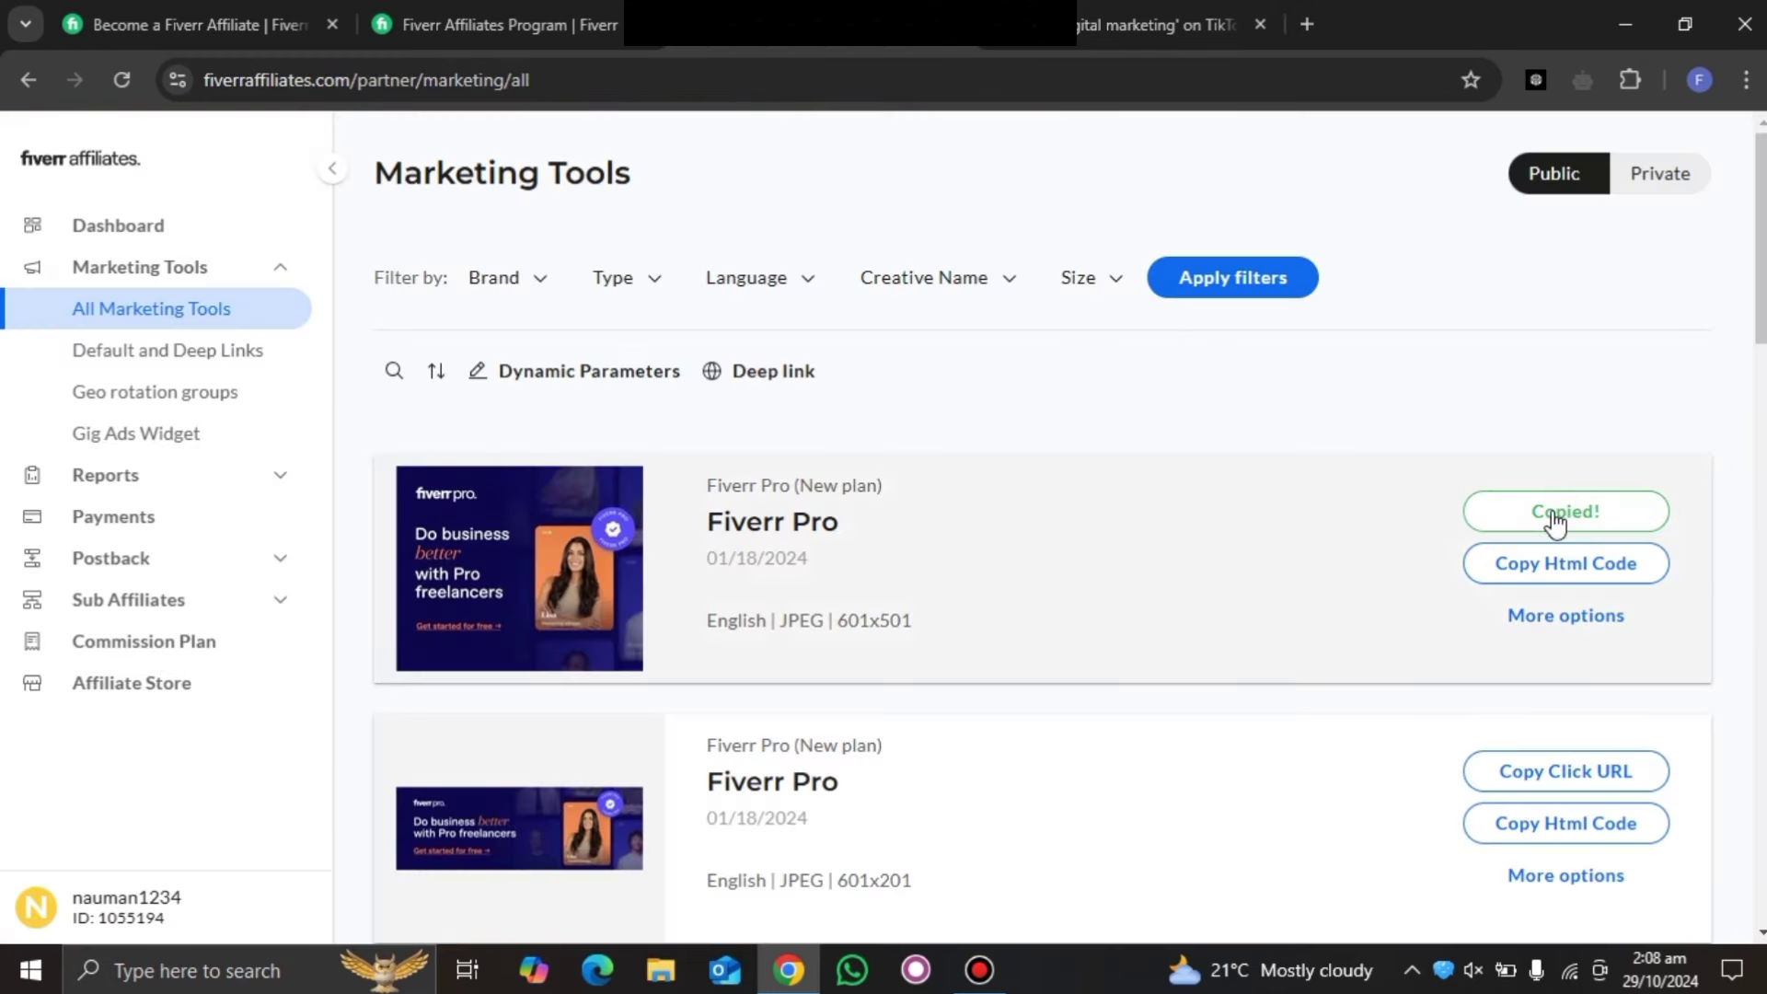
click(1165, 25)
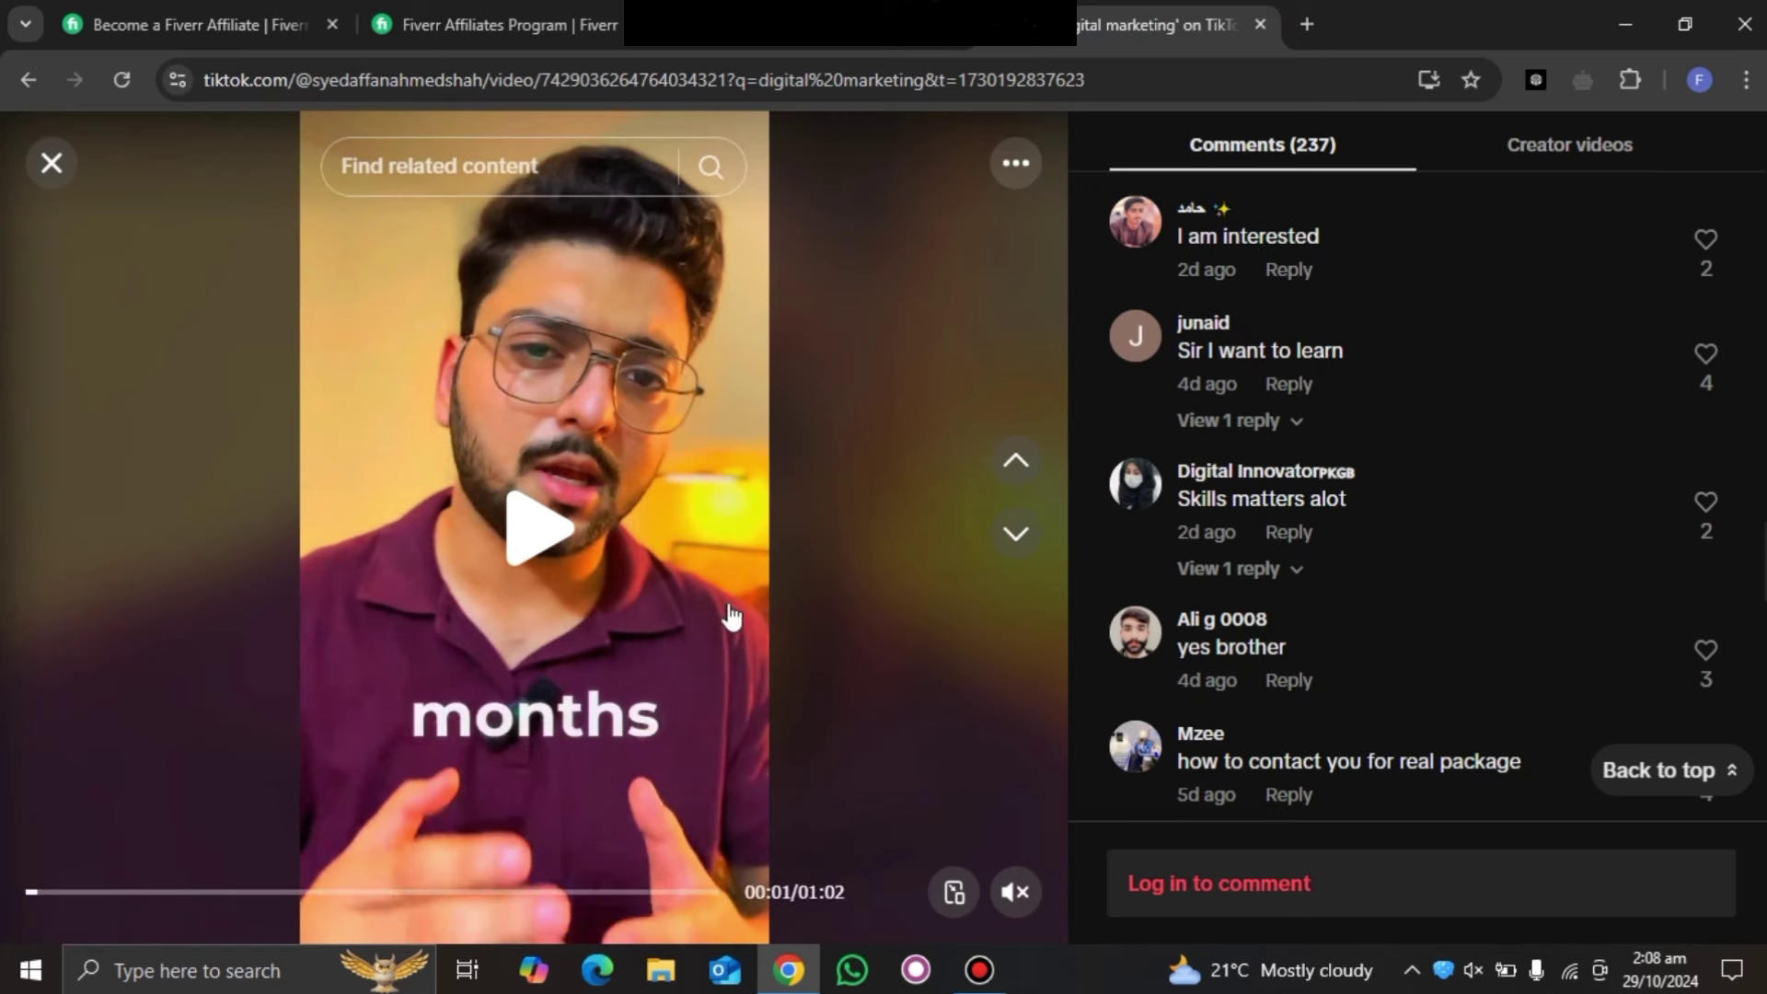
Advance to the "What is Digital Marketing?" video, pause it, and move on to the following video
click(1010, 546)
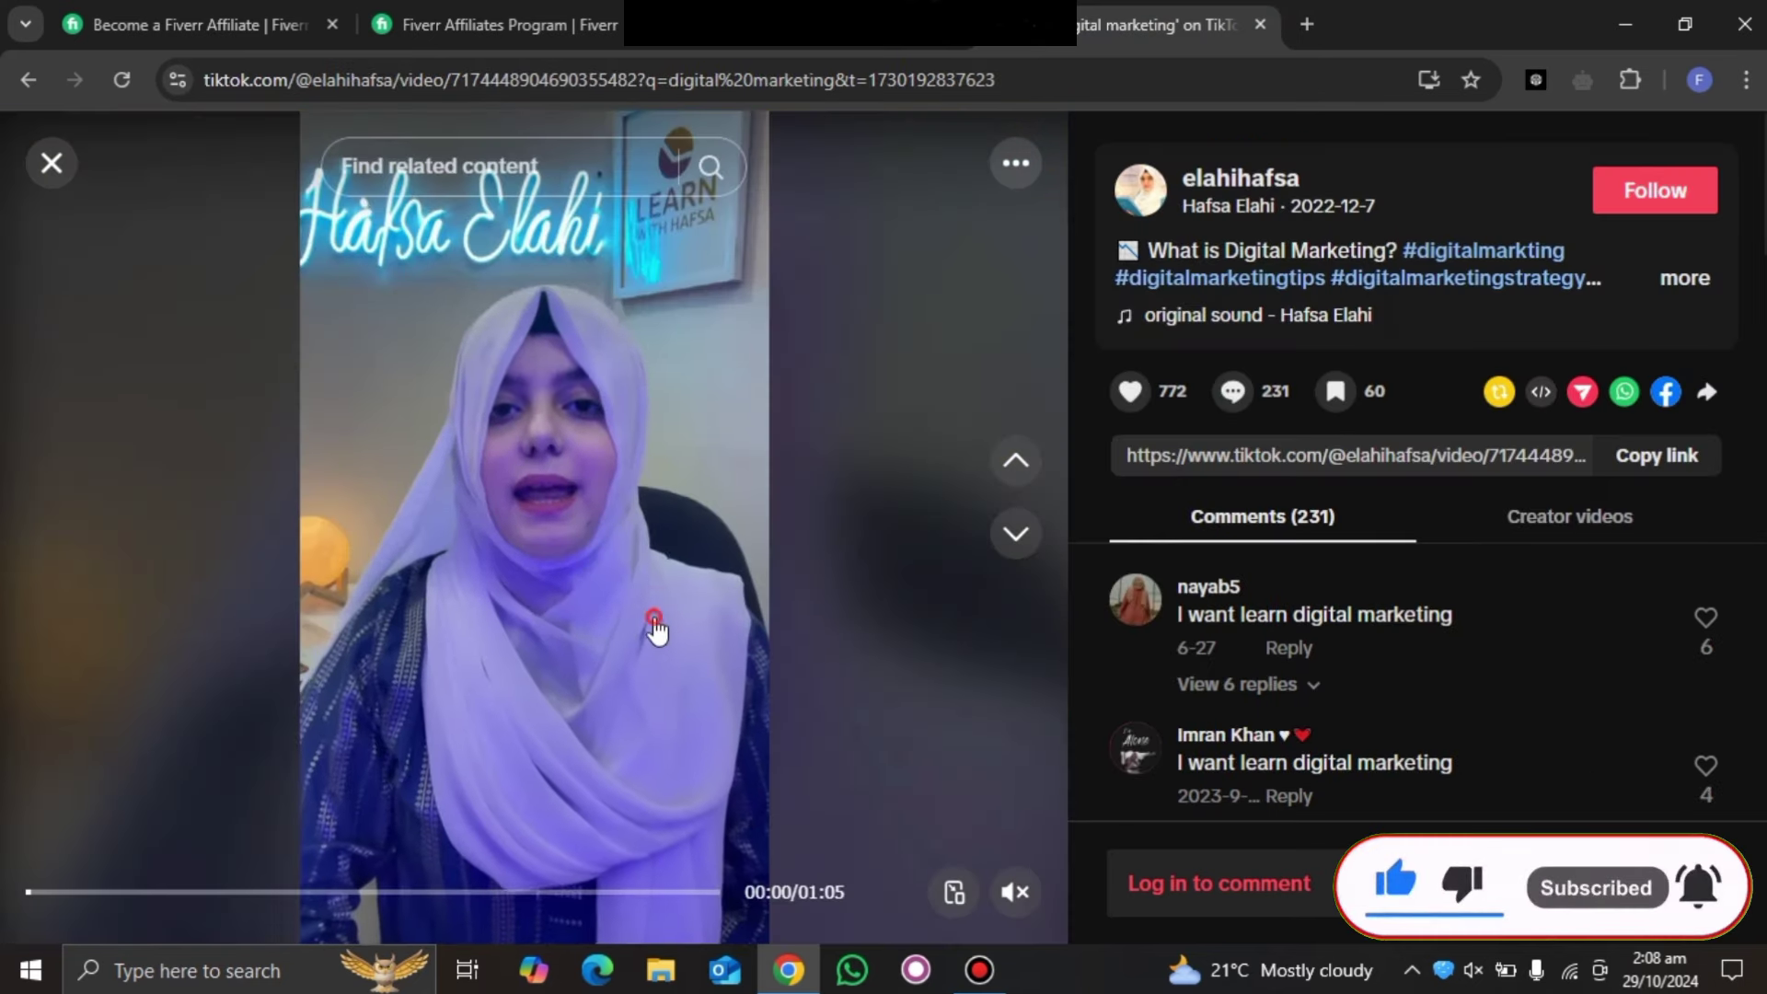
click(655, 630)
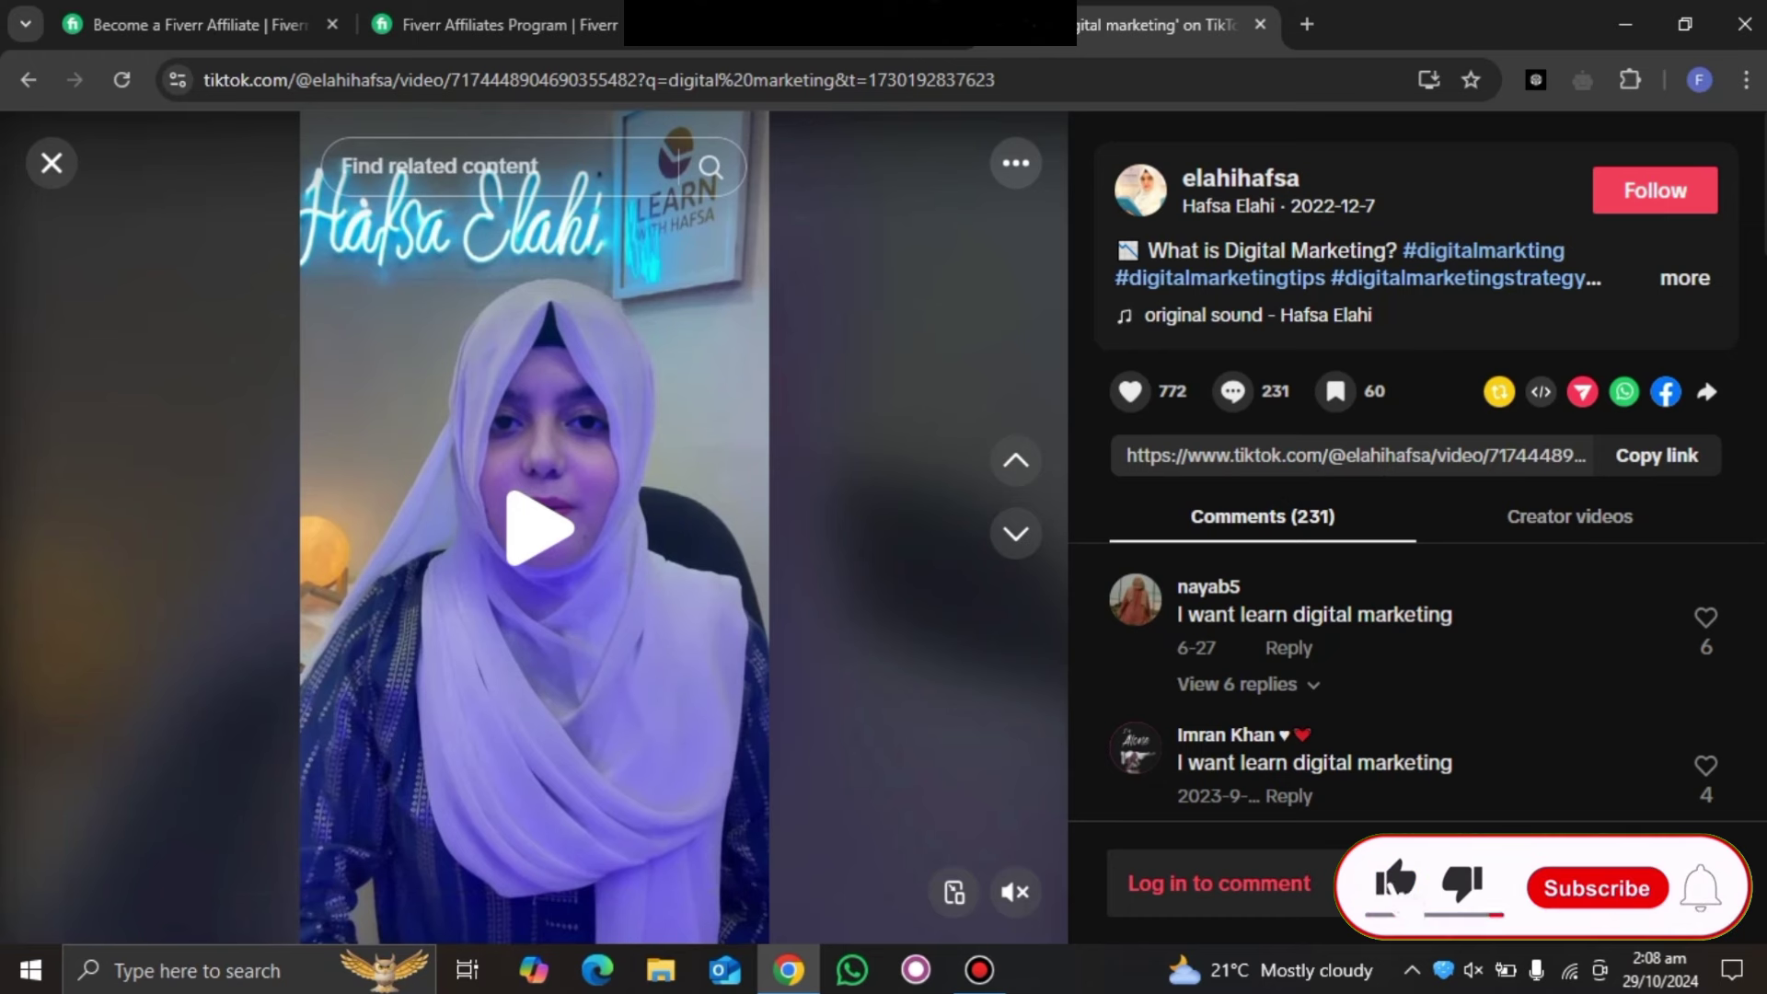
click(1016, 539)
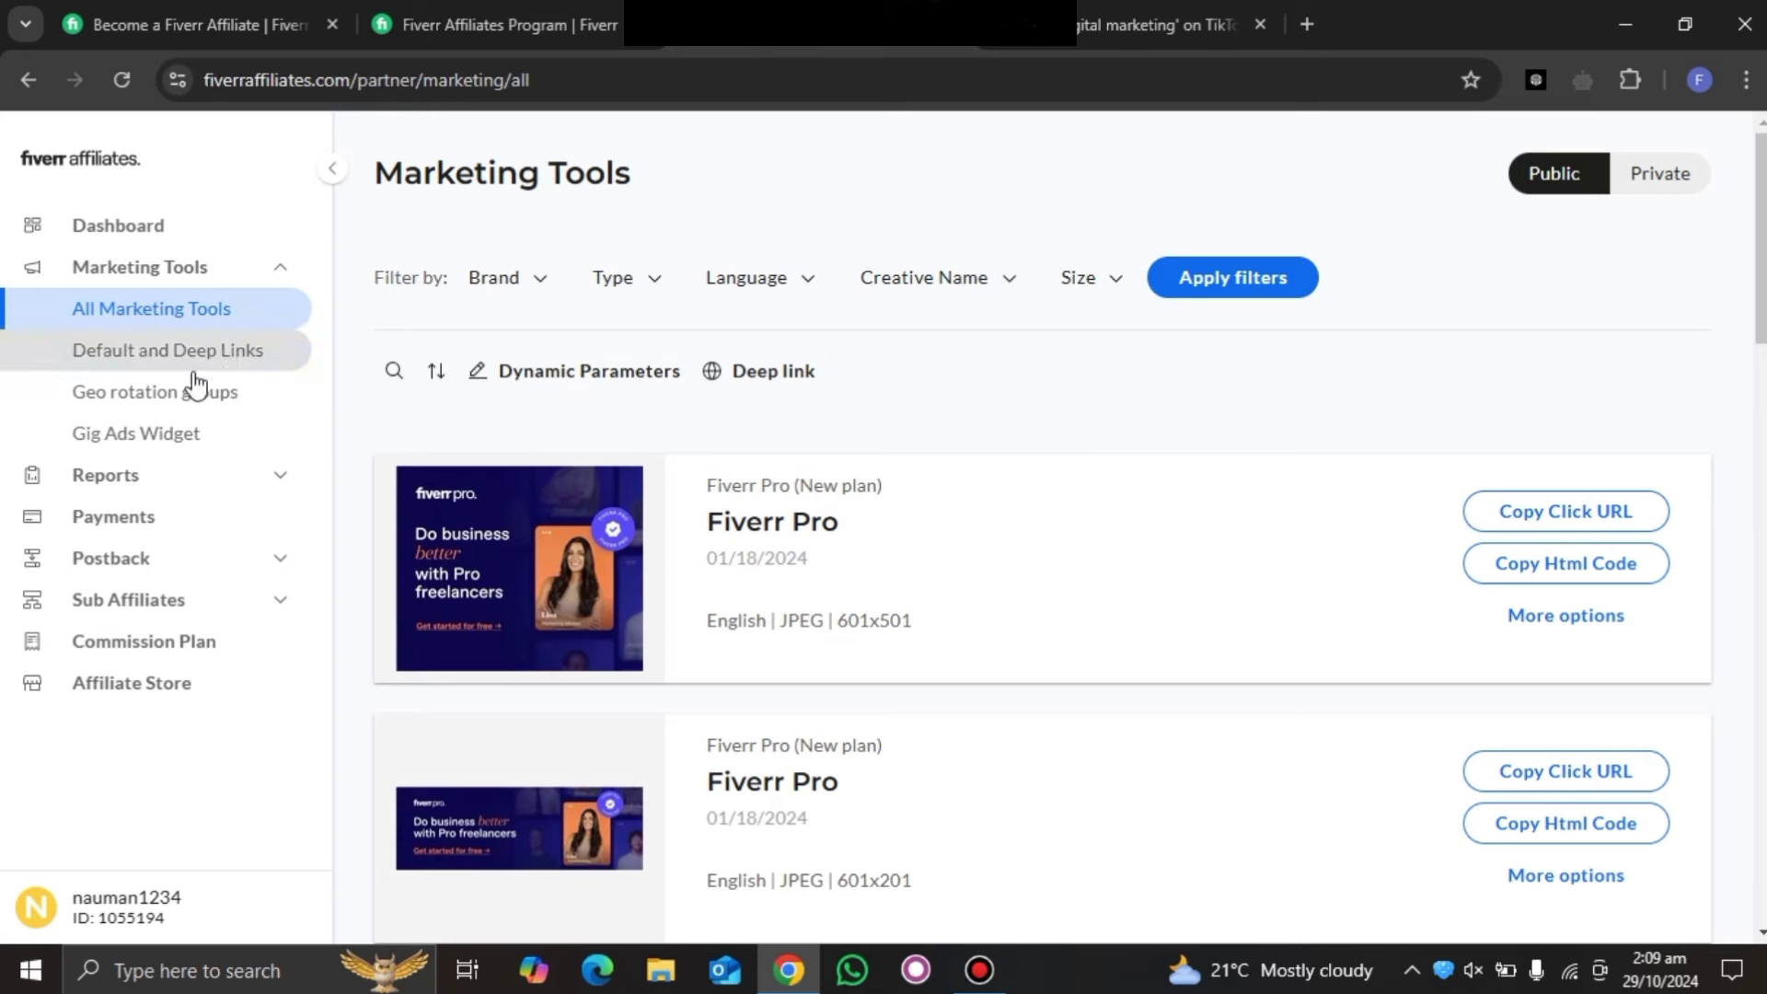
Return to the Fiverr affiliate dashboard and review its commission chart and top performing creatives
click(138, 225)
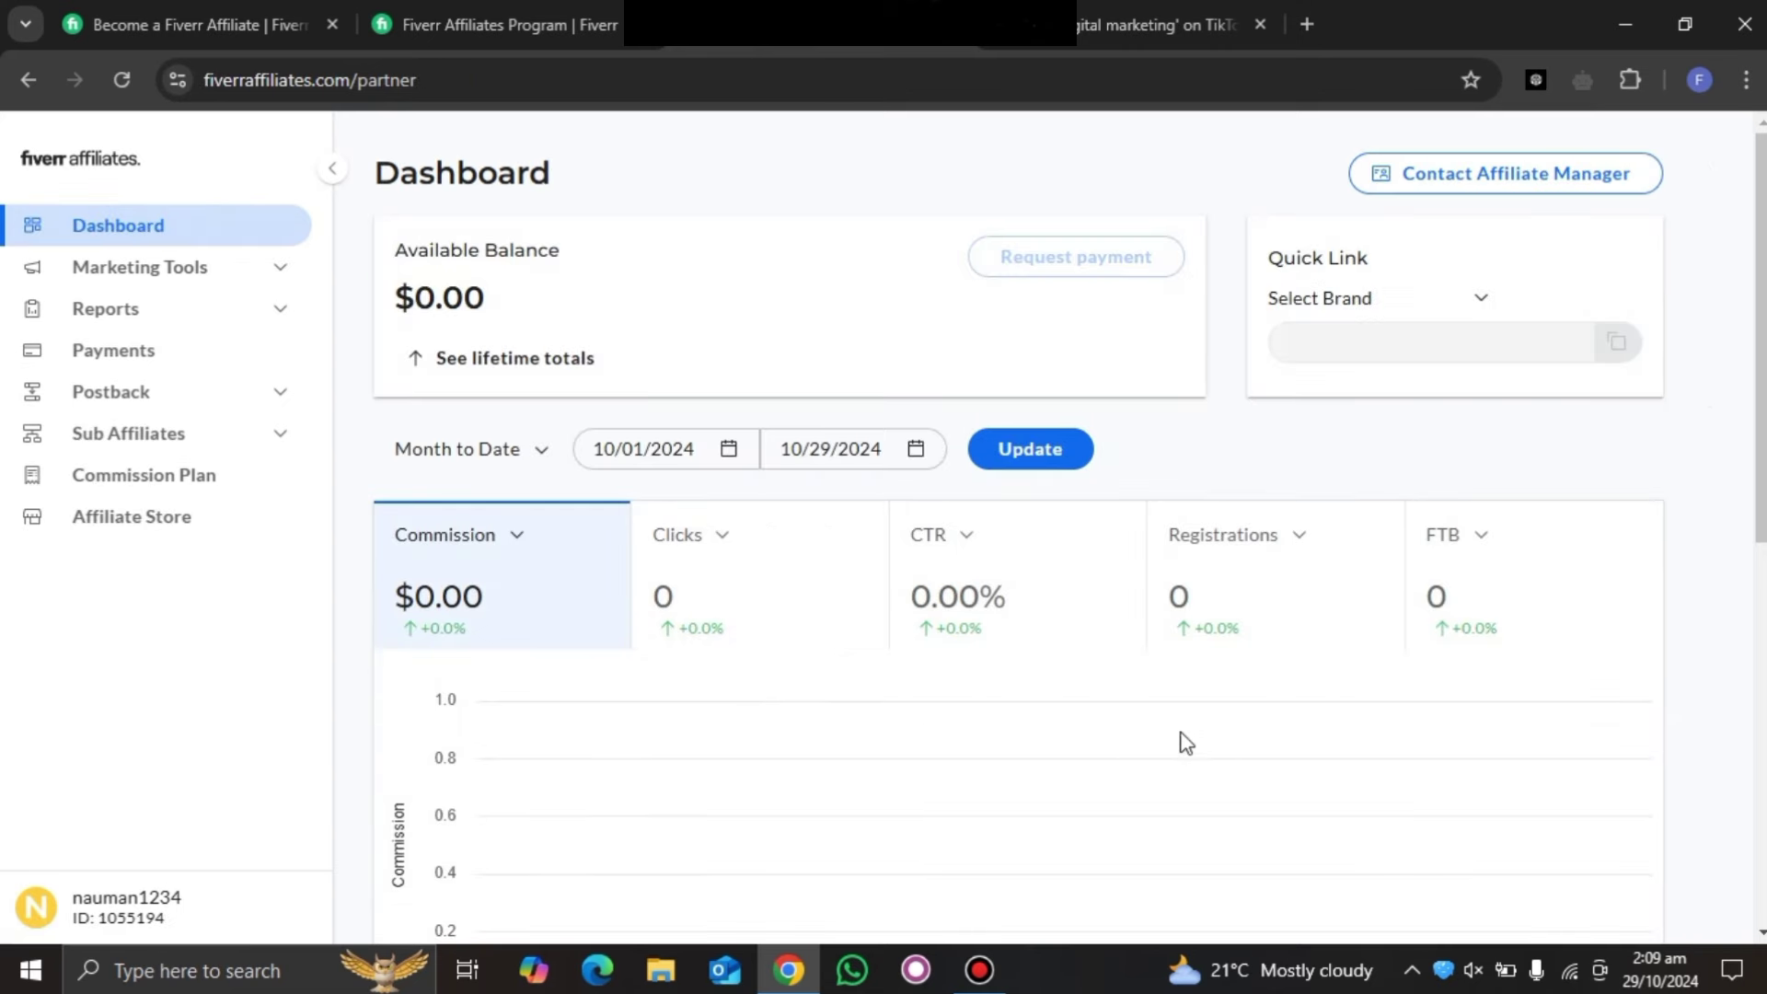
scroll(920, 742, down, 3)
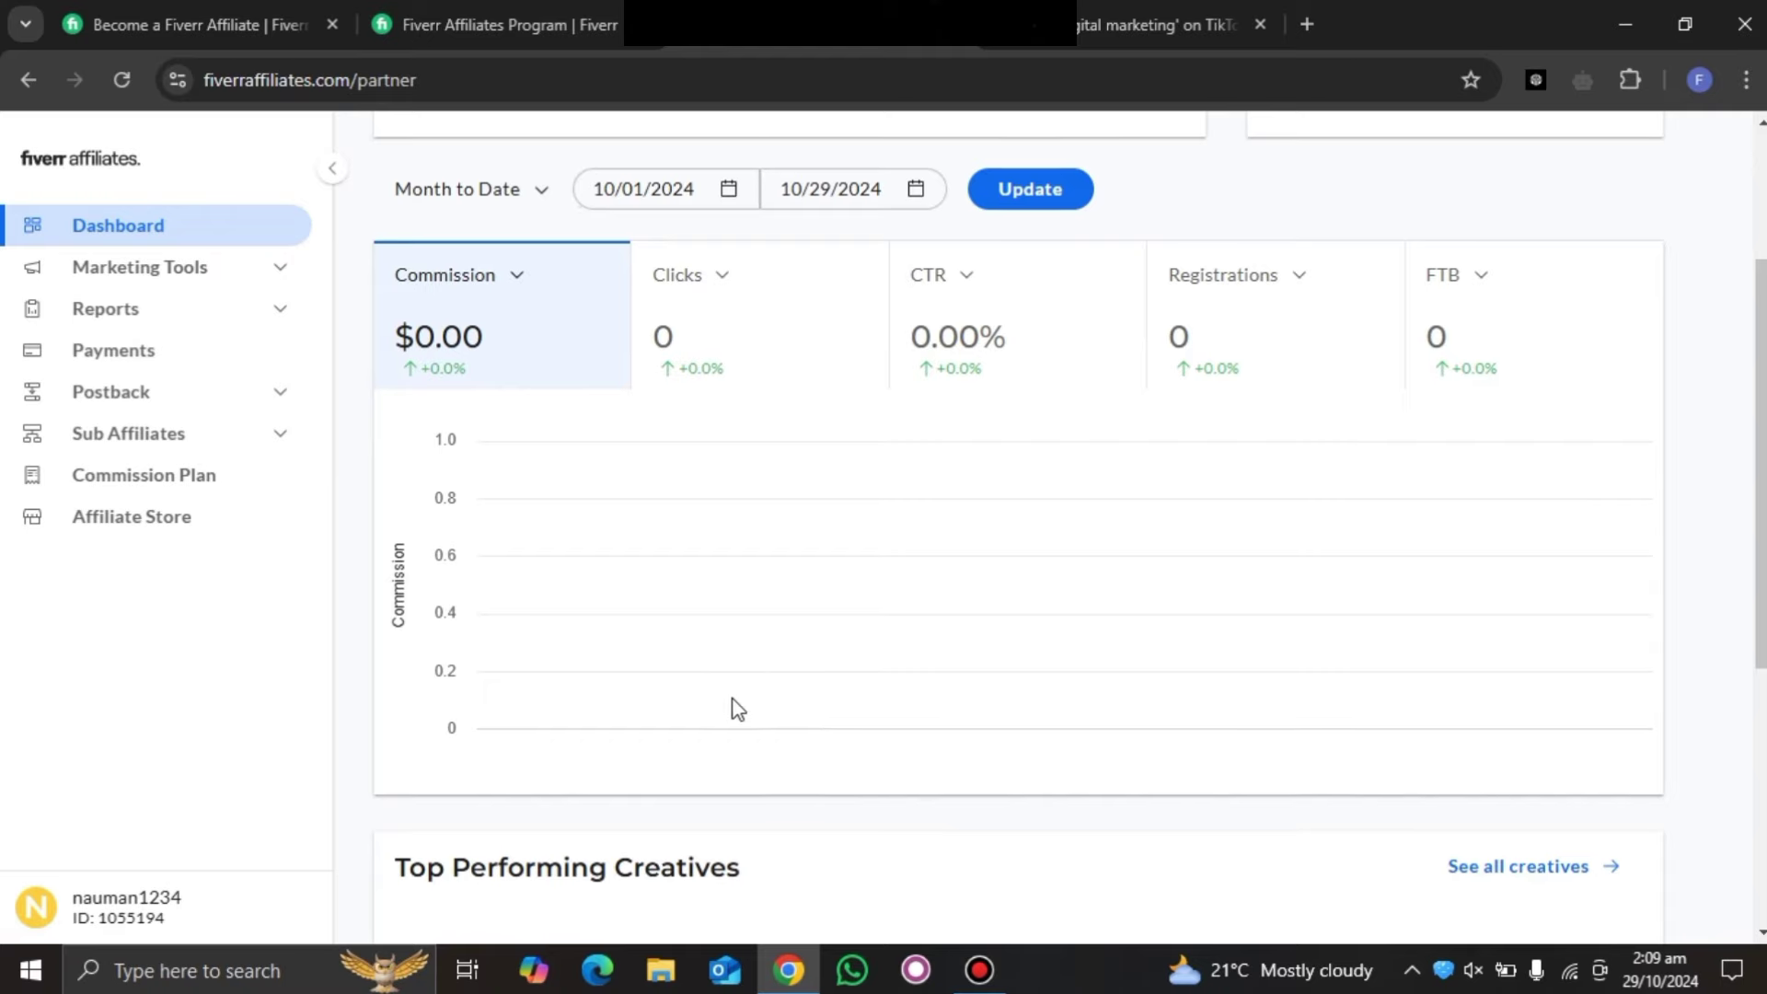
scroll(730, 710, down, 5)
scroll(729, 723, up, 4)
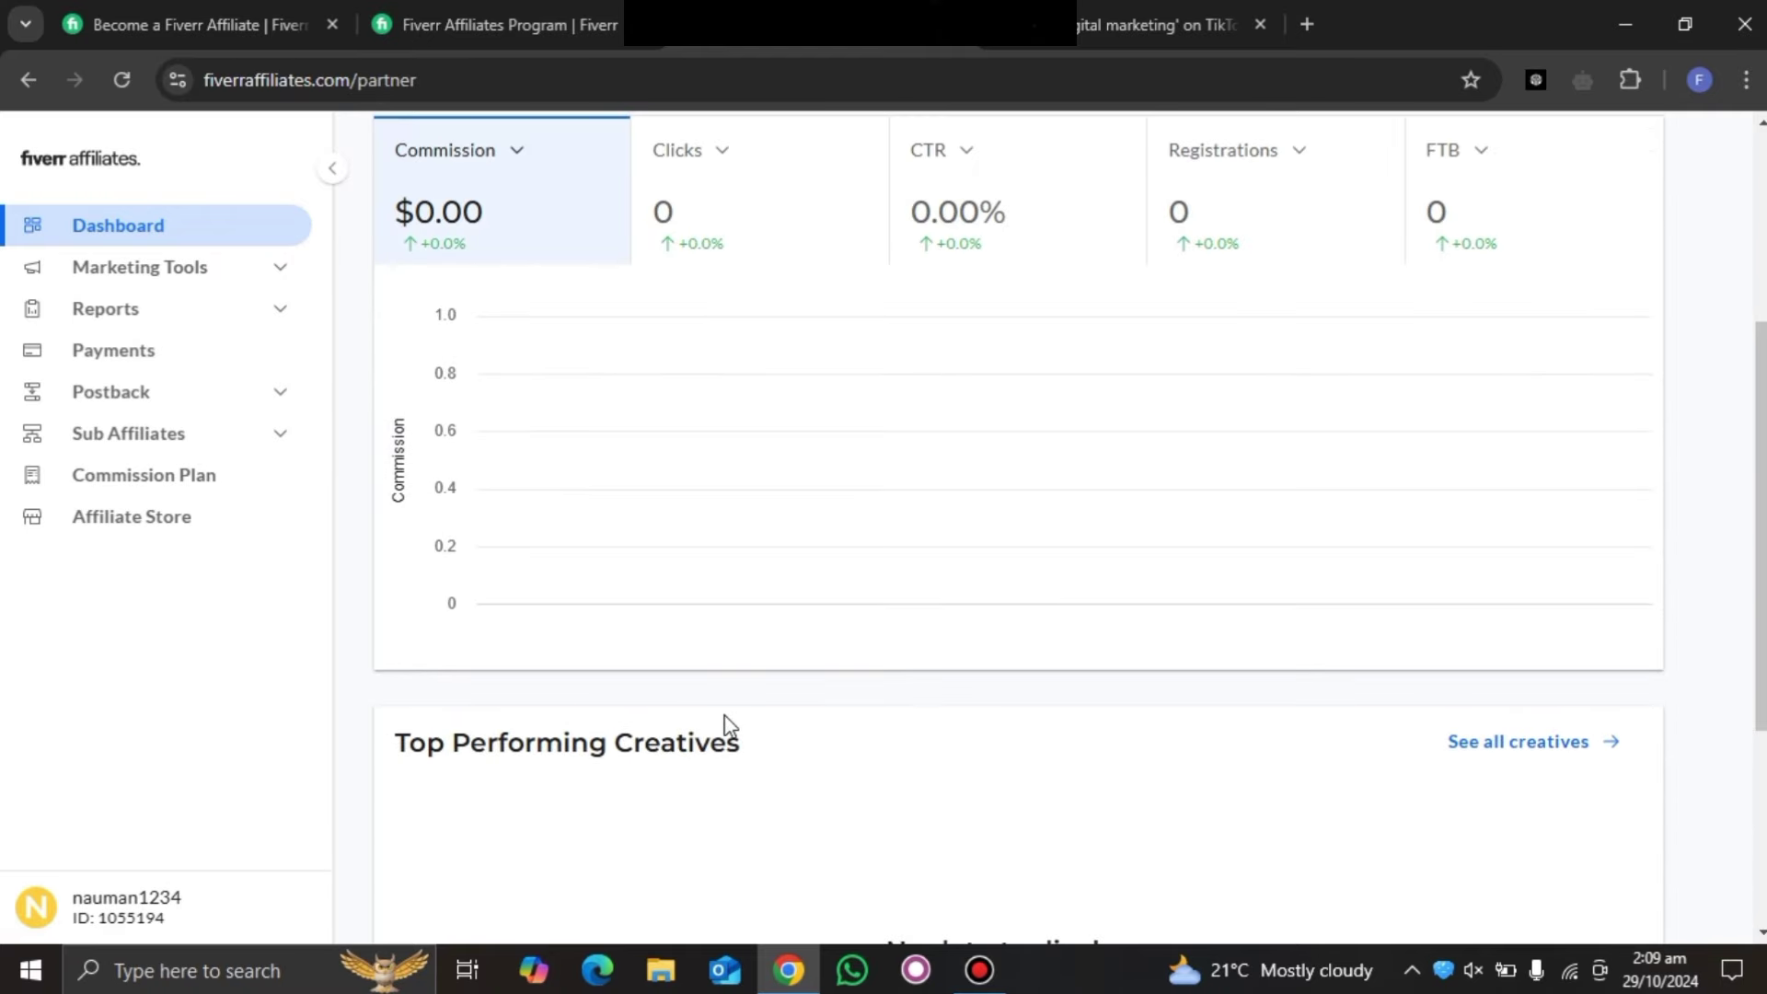
scroll(730, 724, up, 4)
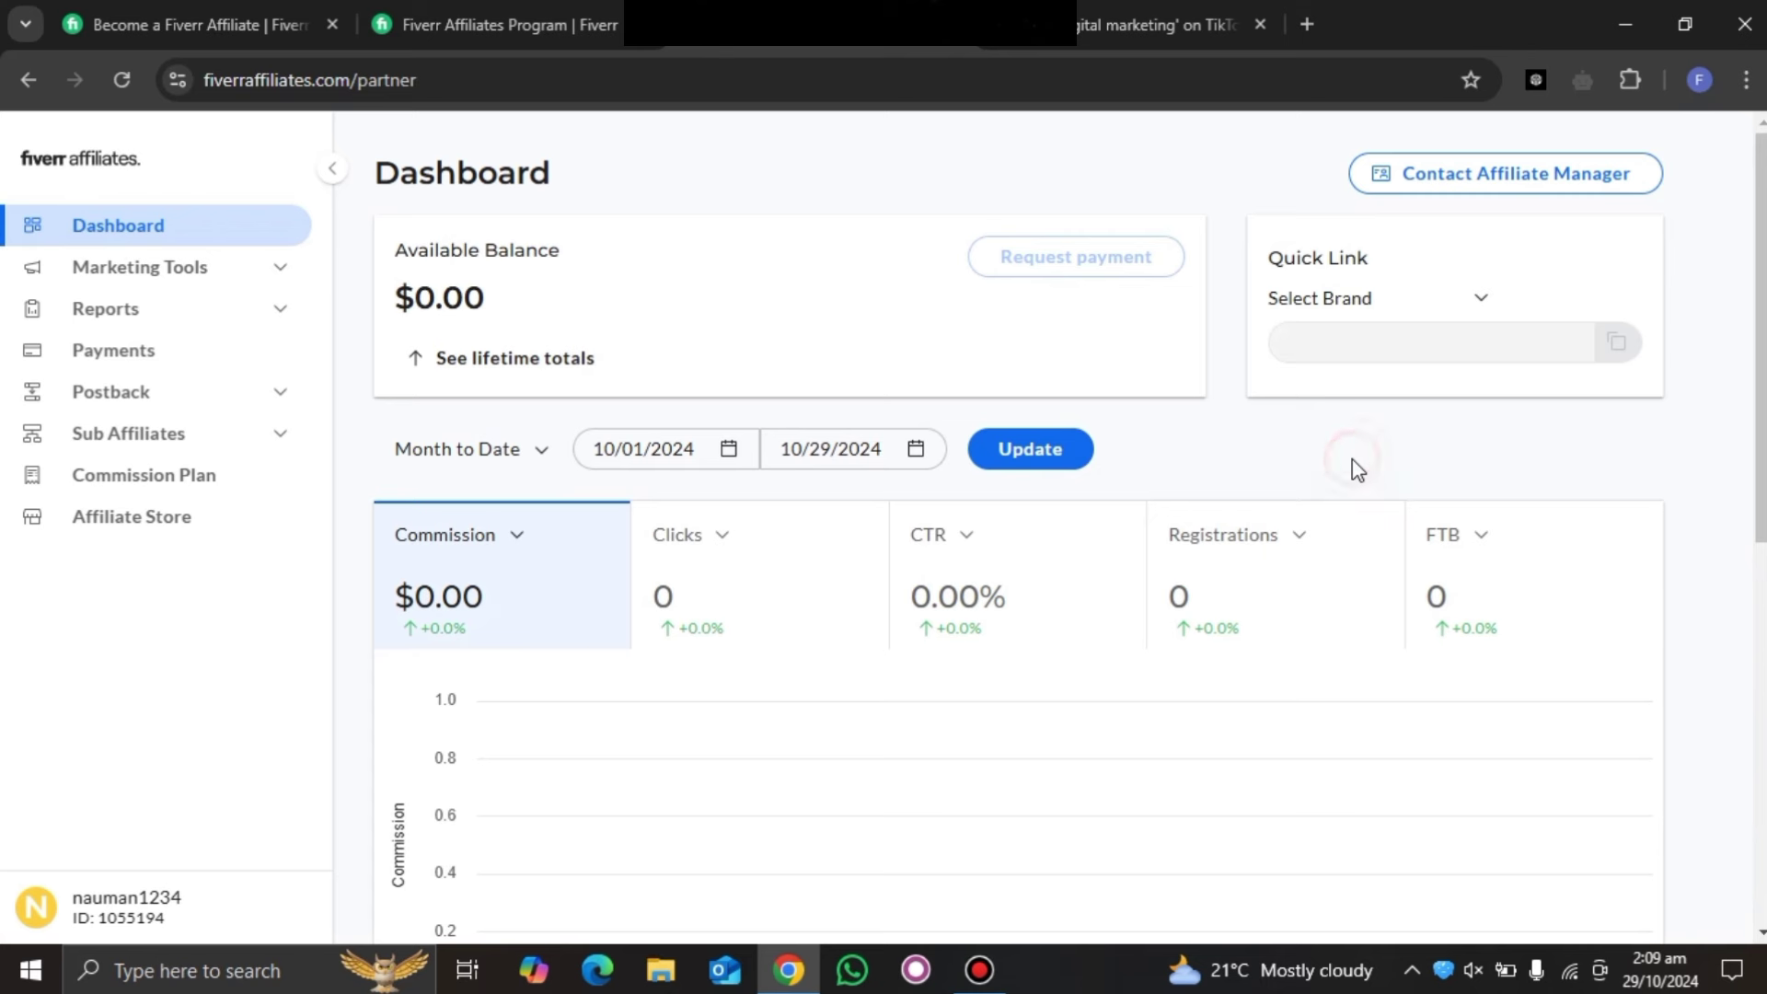